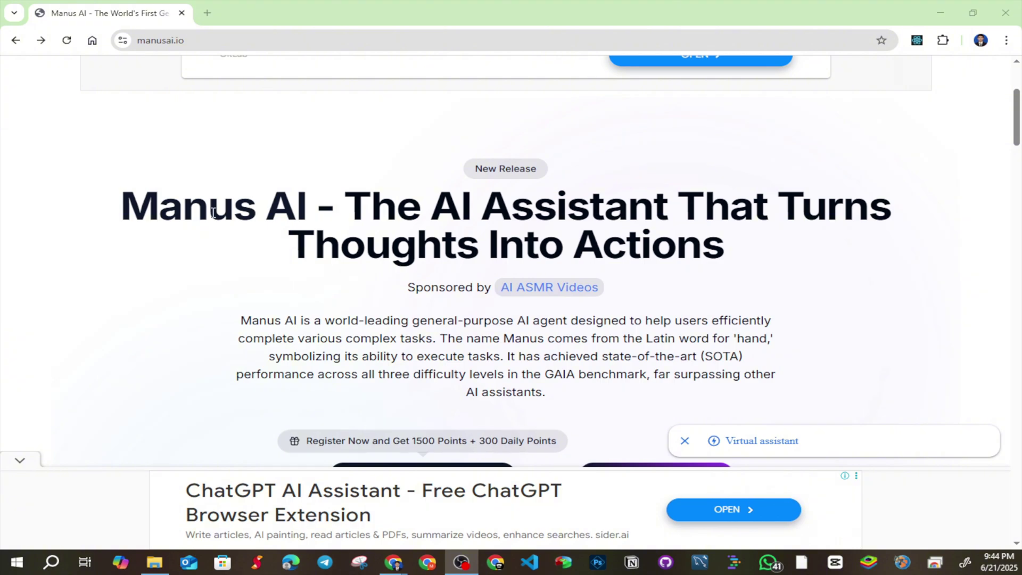
Search for 'manus ai' in a new Incognito window
{"action": "left_click", "coordinate": [214, 42]}
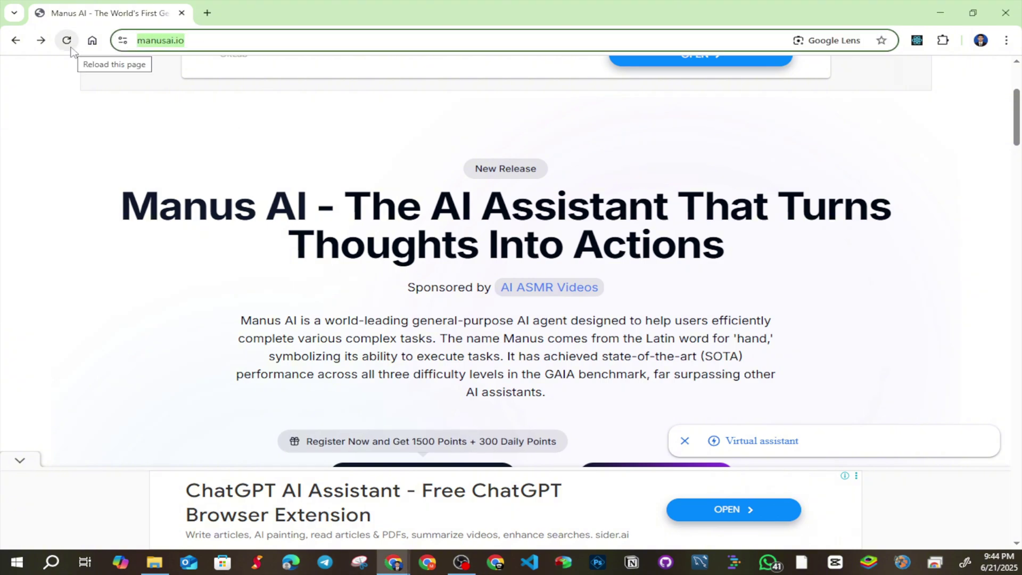
{"action": "key", "text": "ctrl+shift+n"}
{"action": "type", "text": "manus ai"}
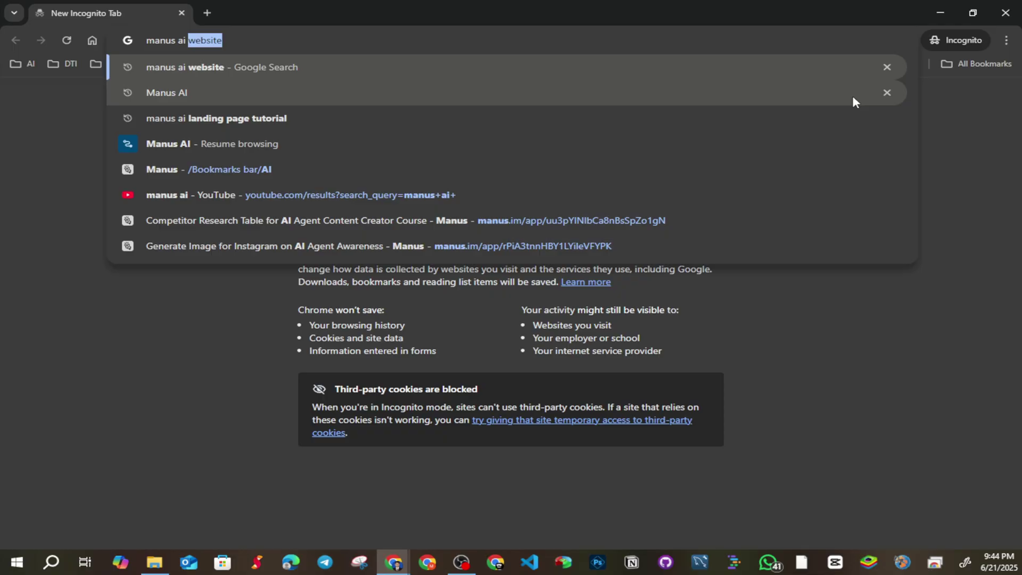
{"action": "key", "text": "BackSpace"}
{"action": "key", "text": "Return"}
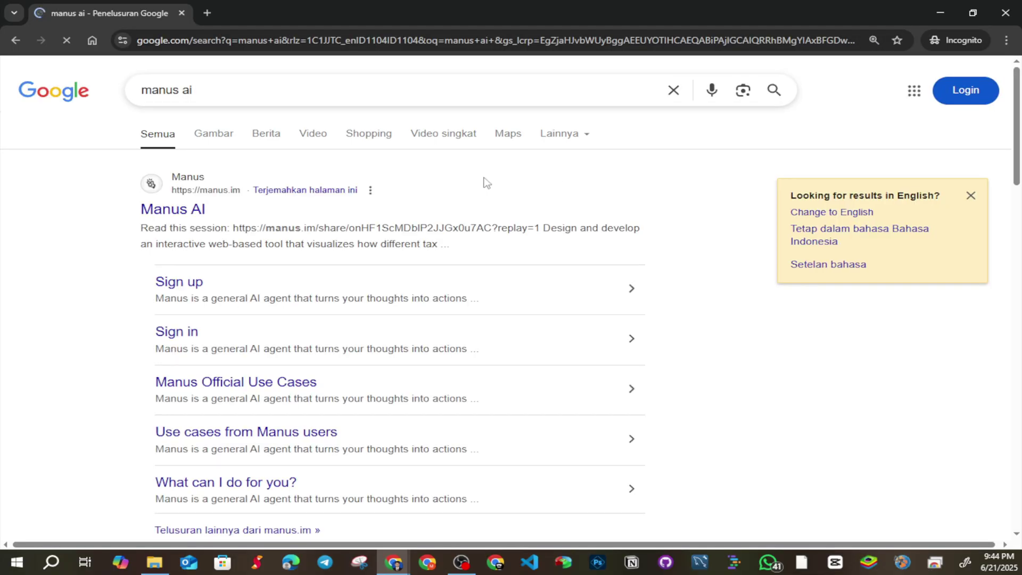
Open manus.im from the results and start signing up with Google
{"action": "left_click", "coordinate": [206, 211]}
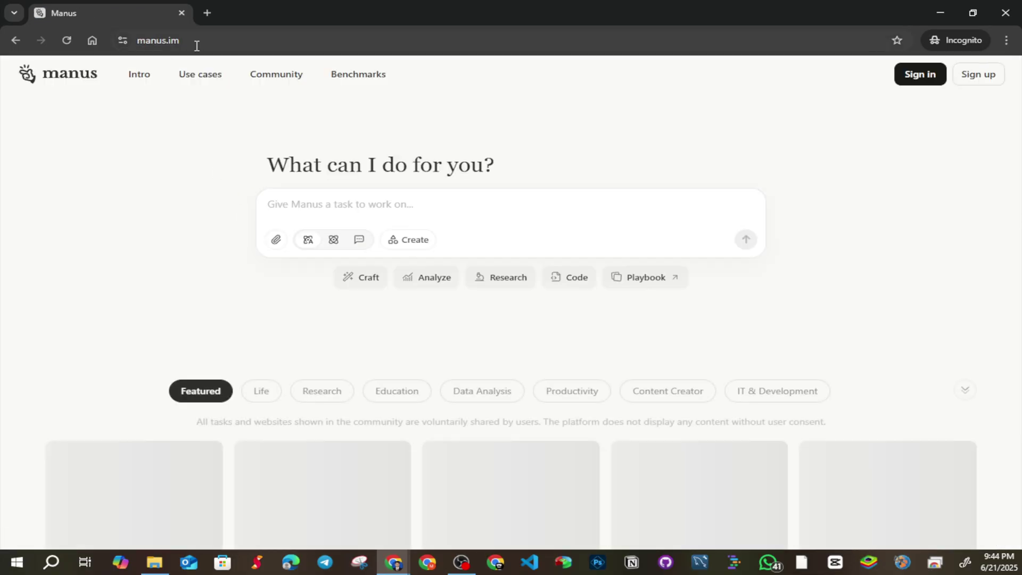
{"action": "left_click", "coordinate": [185, 40]}
{"action": "double_click", "coordinate": [185, 41]}
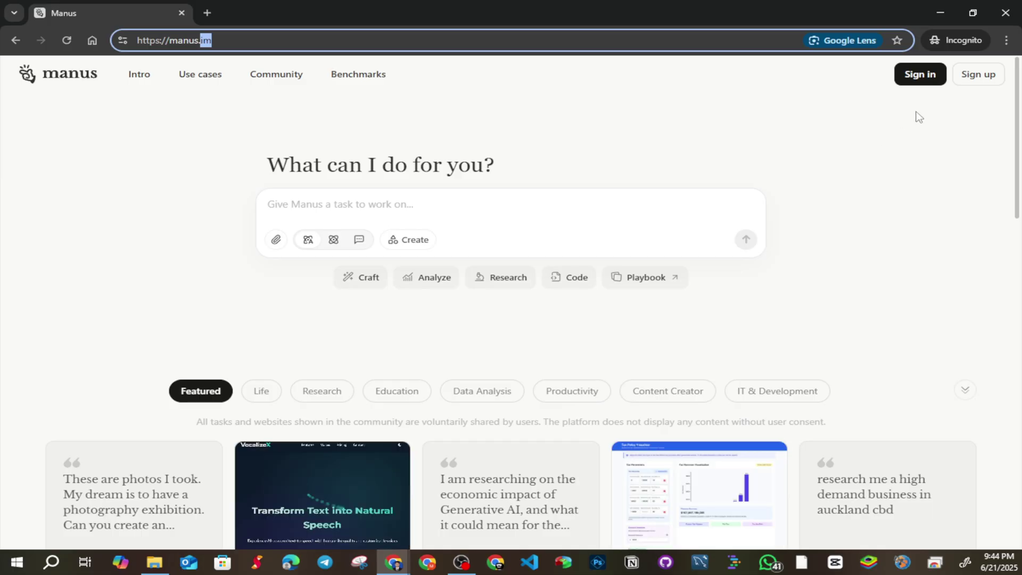
{"action": "left_click", "coordinate": [977, 79]}
{"action": "left_click", "coordinate": [556, 279]}
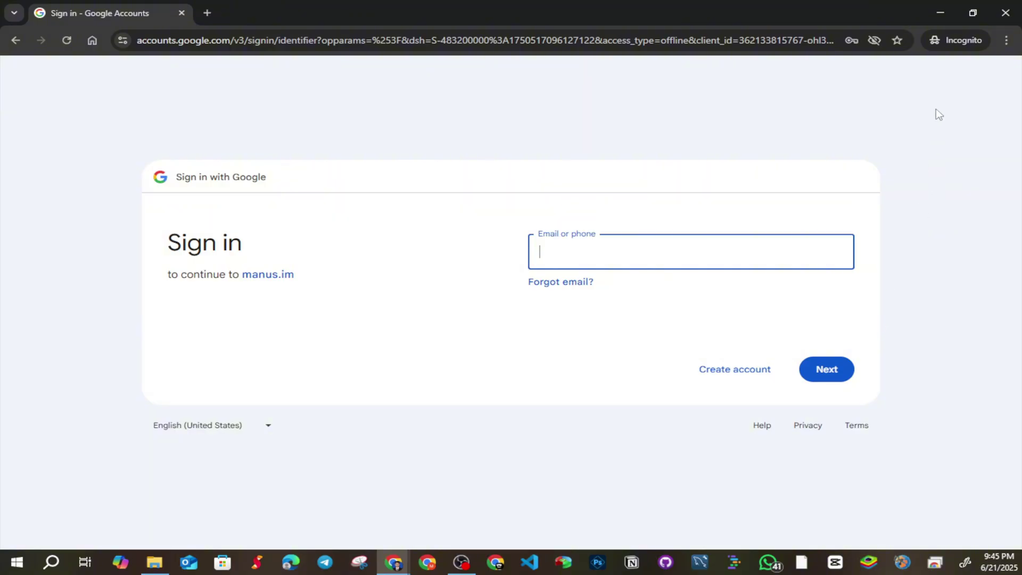
Close the private window, check the attach options, and switch from Chat to Agent mode
{"action": "left_click", "coordinate": [1008, 17]}
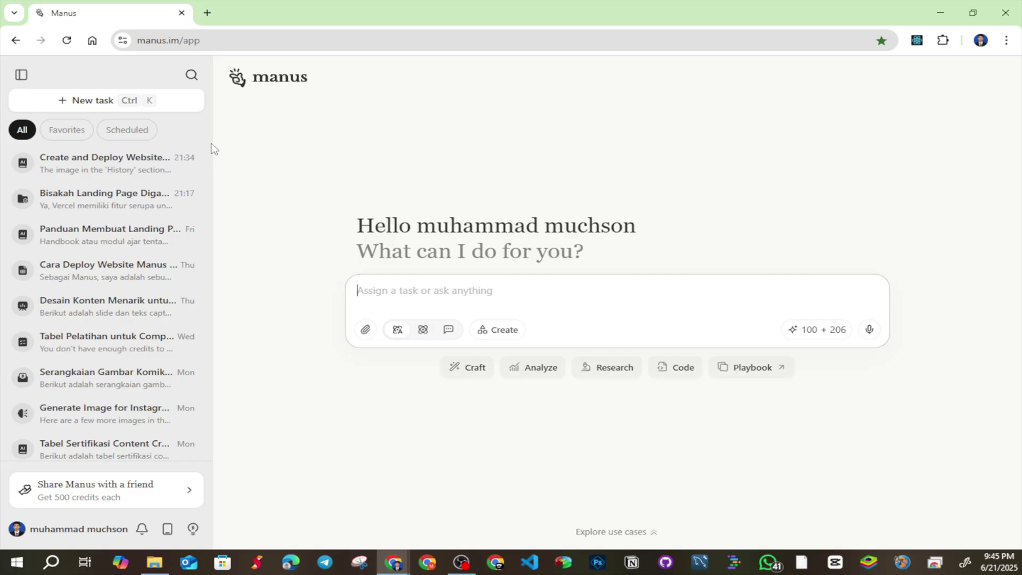
{"action": "left_click", "coordinate": [365, 330]}
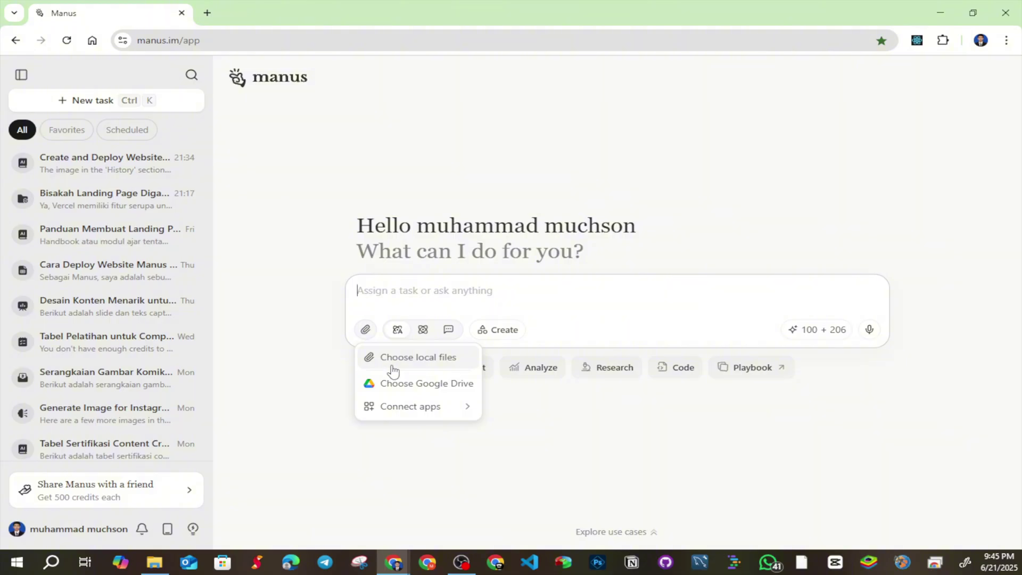
{"action": "mouse_move", "coordinate": [418, 409]}
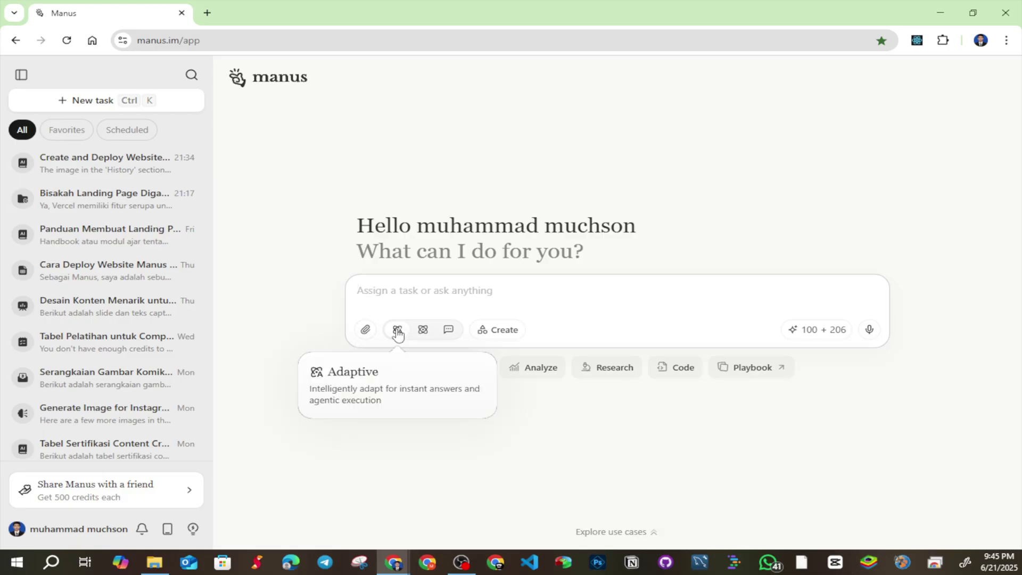
{"action": "left_click", "coordinate": [447, 332]}
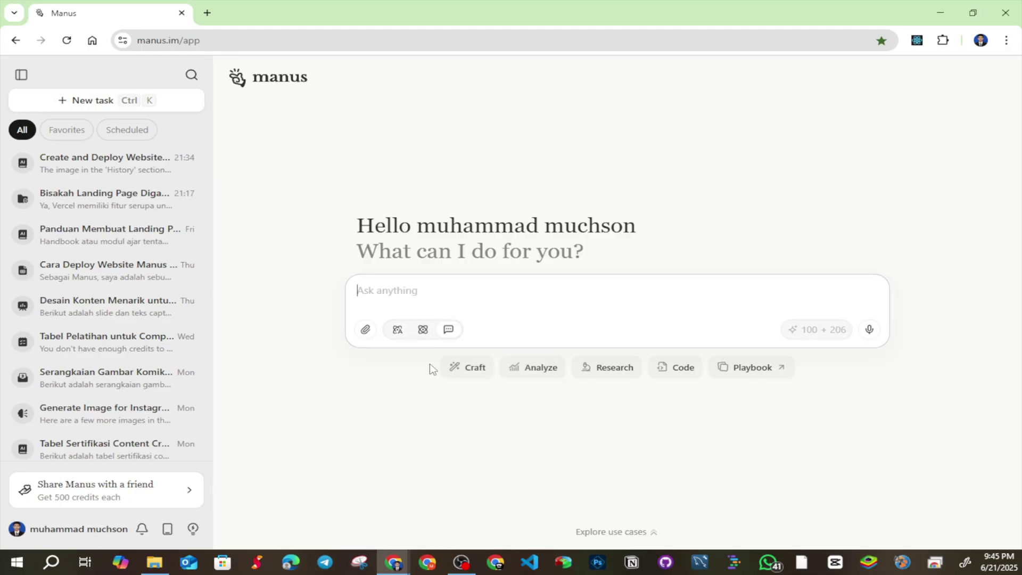
{"action": "left_click", "coordinate": [426, 332]}
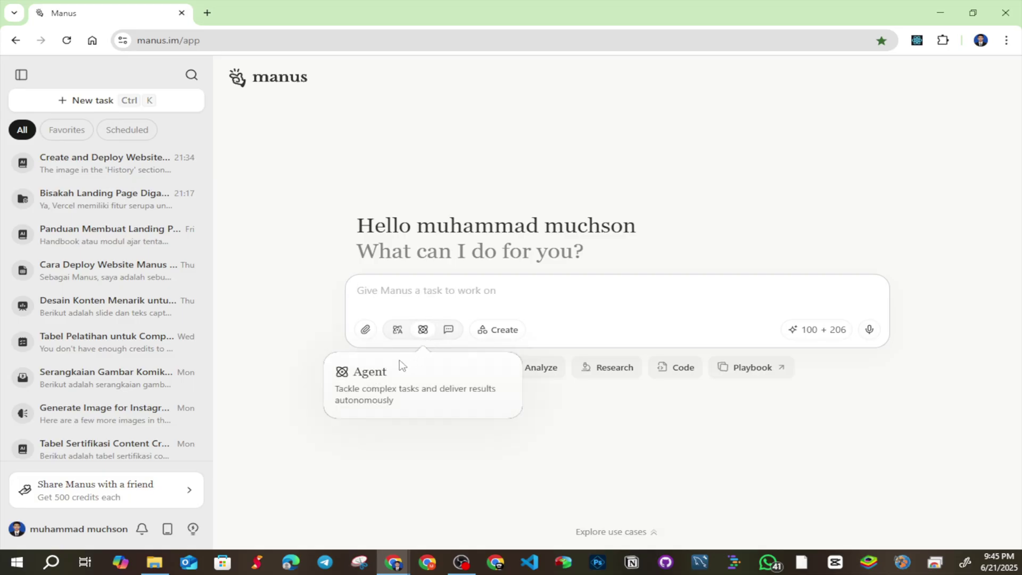
Check the Create options and the credits popover, including the 300 daily refresh credits
{"action": "left_click", "coordinate": [497, 332]}
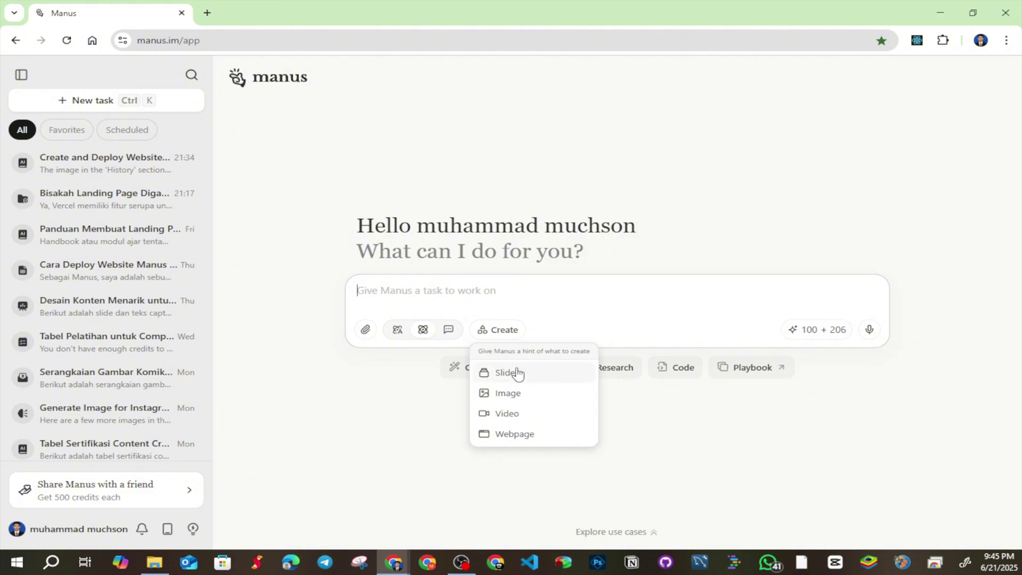
{"action": "left_click", "coordinate": [557, 299]}
{"action": "mouse_move", "coordinate": [806, 332]}
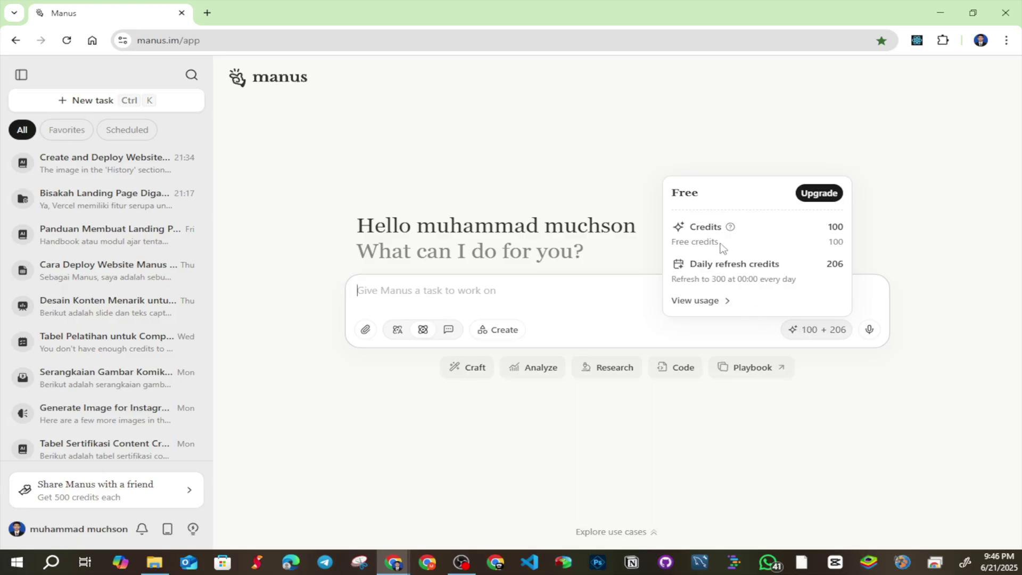
{"action": "left_click_drag", "start_coordinate": [720, 244], "coordinate": [673, 242]}
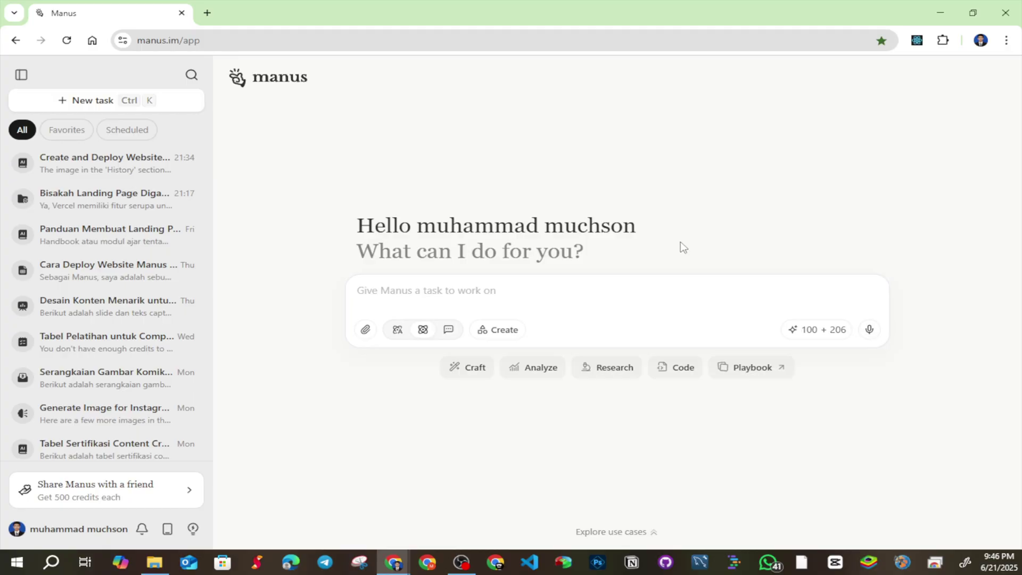
{"action": "mouse_move", "coordinate": [813, 332]}
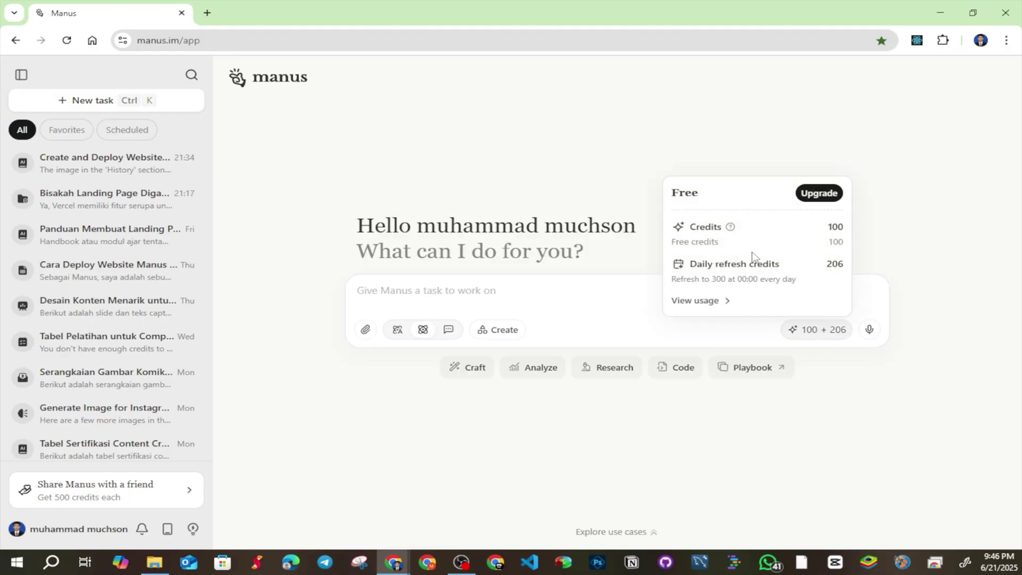
{"action": "left_click_drag", "start_coordinate": [691, 264], "coordinate": [718, 288]}
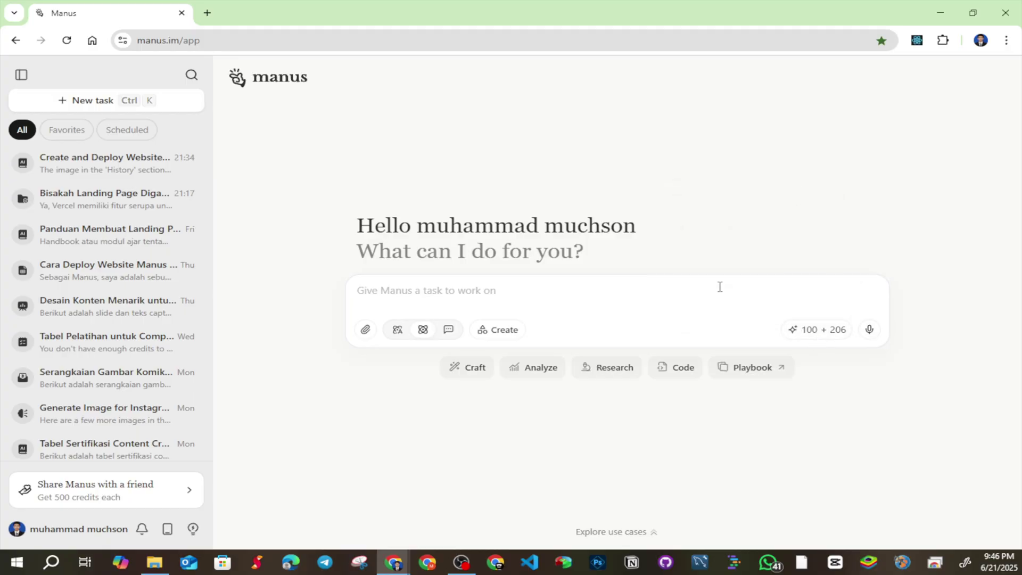
{"action": "mouse_move", "coordinate": [792, 322]}
{"action": "double_click", "coordinate": [714, 279]}
{"action": "mouse_move", "coordinate": [810, 343]}
{"action": "left_click", "coordinate": [495, 330]}
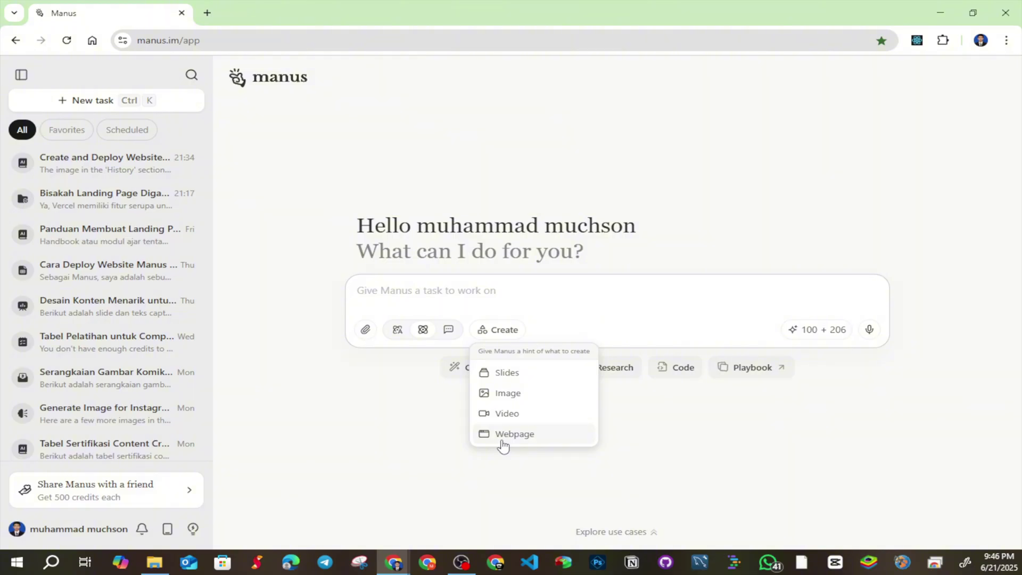
{"action": "left_click", "coordinate": [500, 226]}
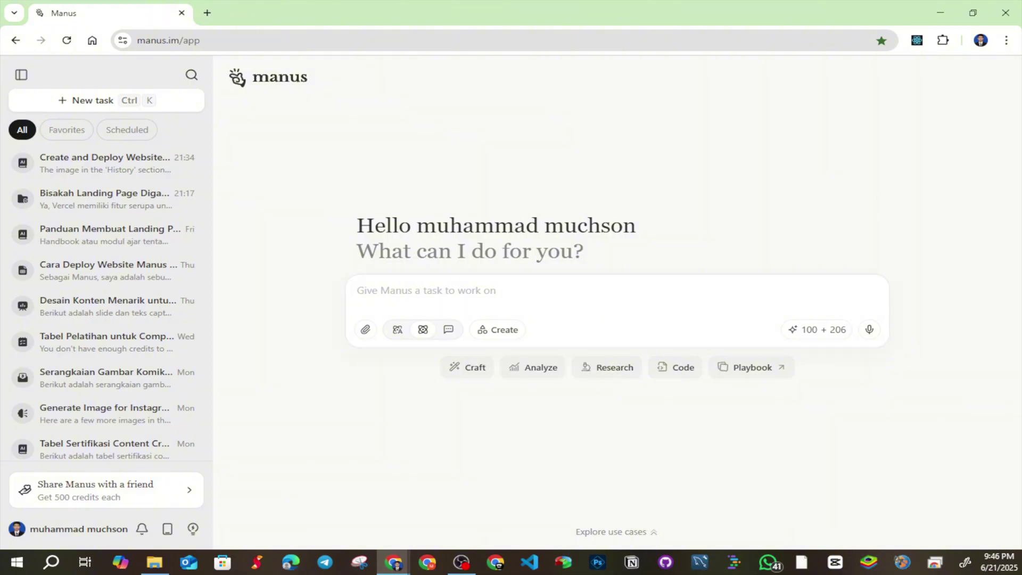
{"action": "left_click", "coordinate": [427, 297]}
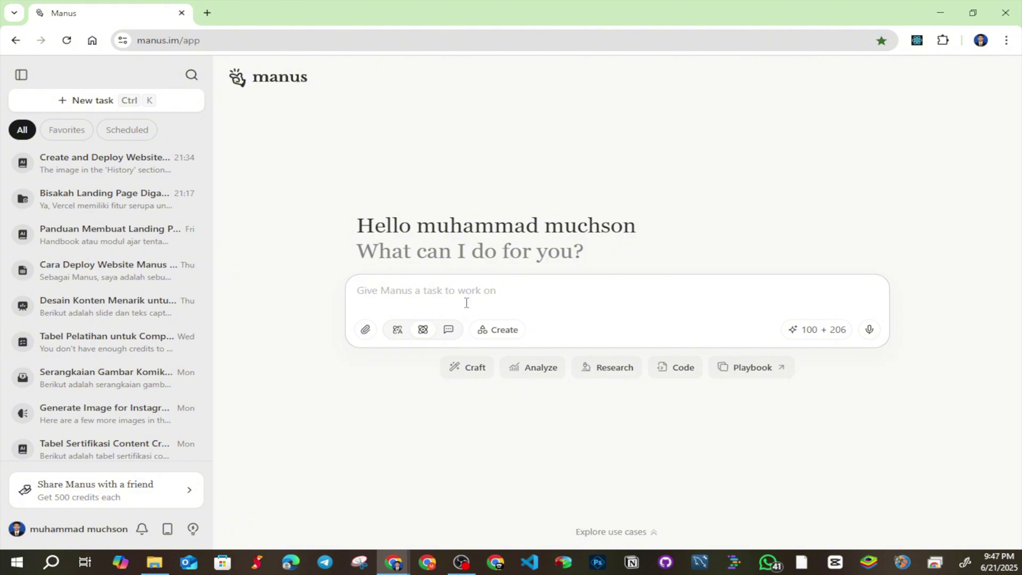
Write the prompt's opening: a daster UMKM owner asking for a simple promotional landing page
{"action": "type", "text": "Saya adalah "}
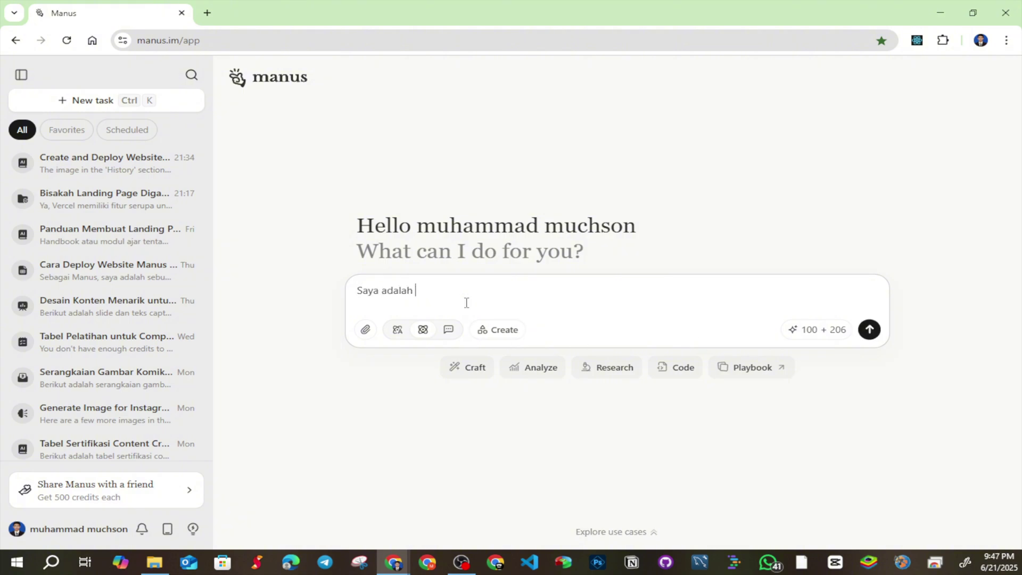
{"action": "type", "text": "pemilik UMKM yang menual"}
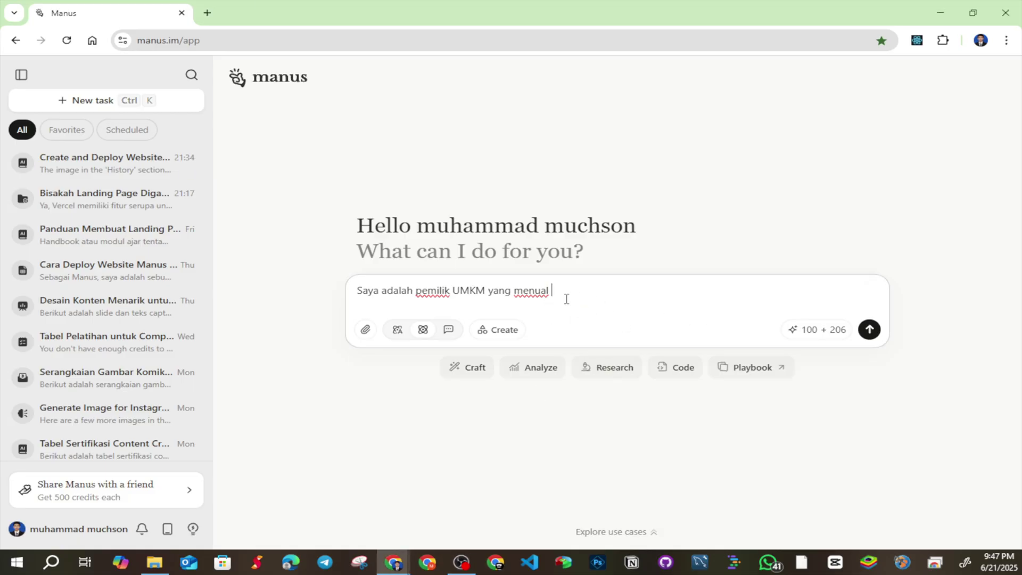
{"action": "type", "text": "daster"}
{"action": "key", "text": "ctrl+BackSpace"}
{"action": "key", "text": "ctrl+BackSpace"}
{"action": "type", "text": "menjual daster, buatkan sebuah landi"}
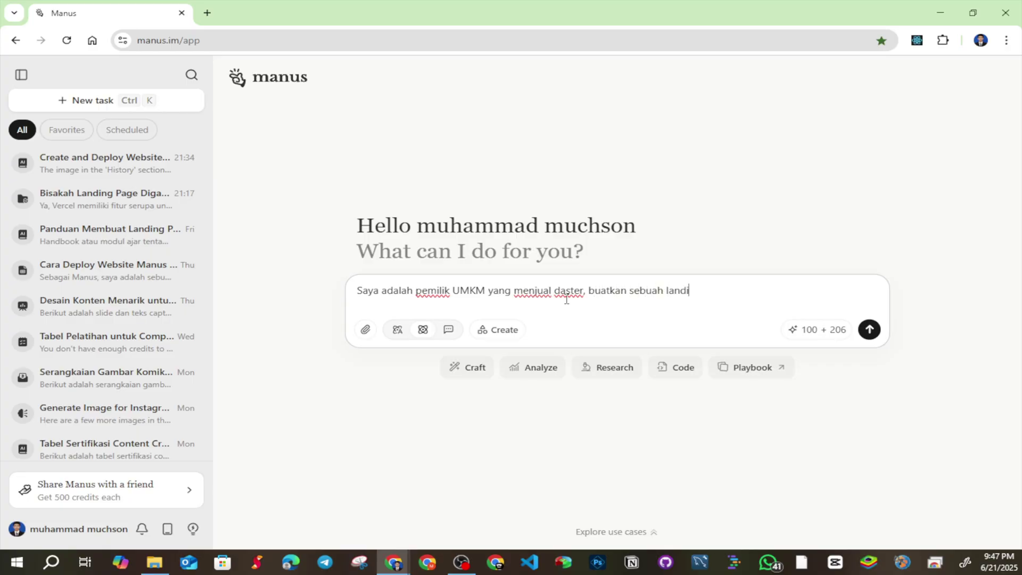
{"action": "type", "text": "ng apge"}
{"action": "key", "text": "BackSpace"}
{"action": "key", "text": "BackSpace"}
{"action": "key", "text": "BackSpace"}
{"action": "key", "text": "BackSpace"}
{"action": "key", "text": "BackSpace"}
{"action": "key", "text": "BackSpace"}
{"action": "key", "text": "BackSpace"}
{"action": "type", "text": "page sederhana untuk memprosok"}
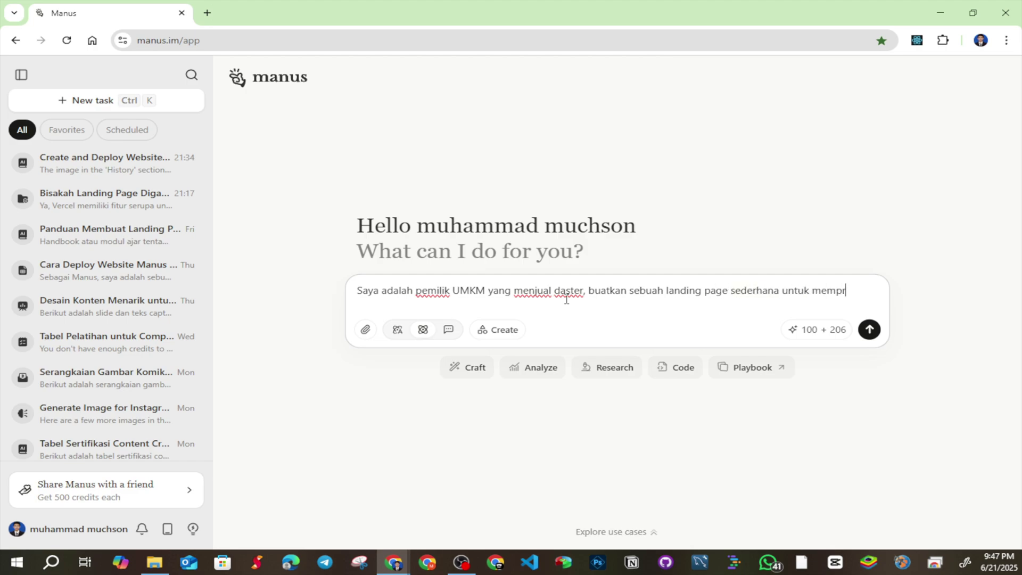
{"action": "key", "text": "BackSpace"}
{"action": "key", "text": "BackSpace"}
{"action": "type", "text": "ikan bisnis "}
{"action": "type", "text": "saya."}
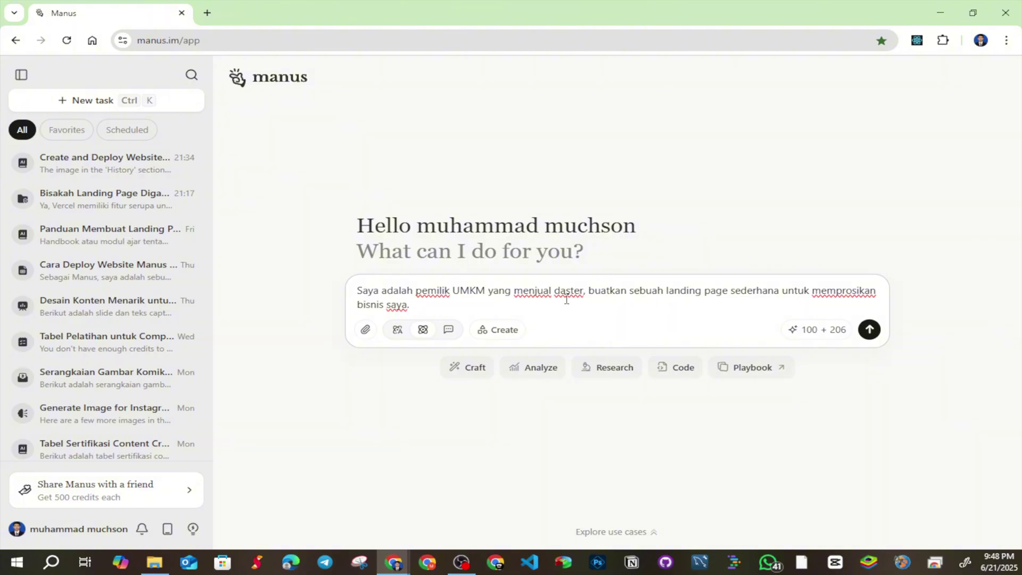
{"action": "type", "text": " beriktu"}
{"action": "key", "text": "BackSpace"}
{"action": "key", "text": "BackSpace"}
{"action": "type", "text": "ut data tentang usaha saya."}
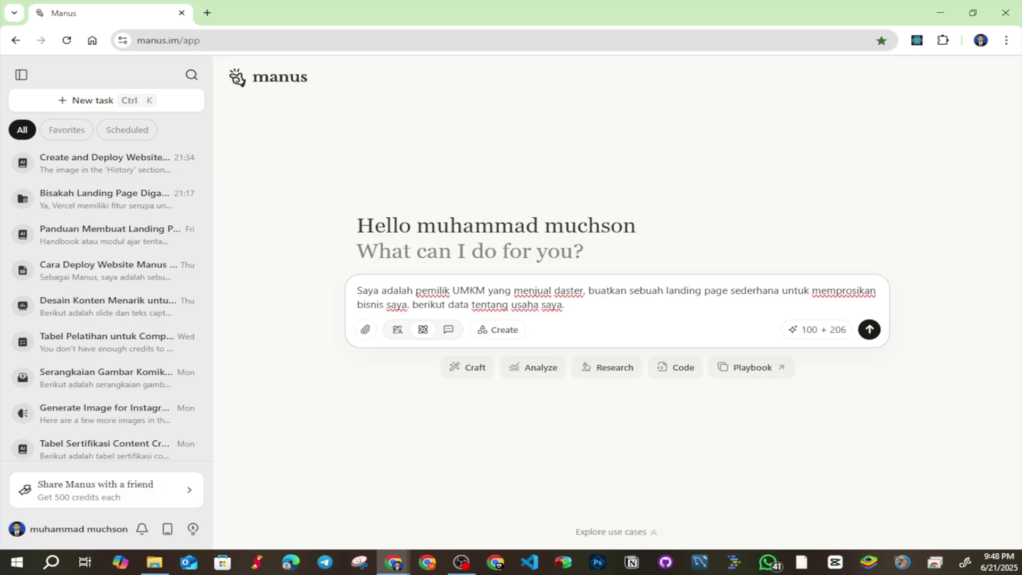
{"action": "key", "text": "shift+Return"}
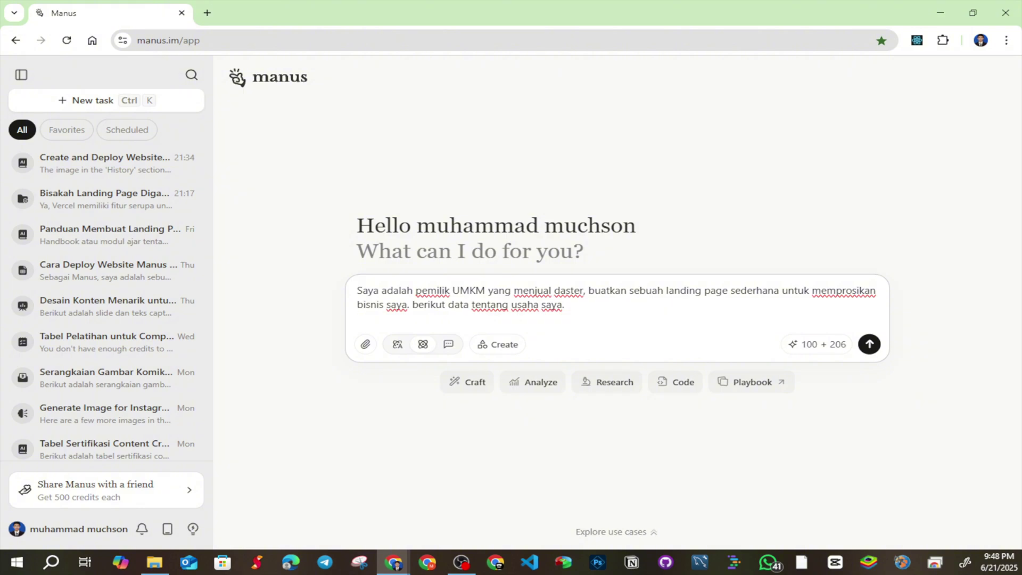
Add the lines 'nama : daster mbak rani' and 'produk : daster adem motif keinian'
{"action": "type", "text": "nama : daster mbak rani"}
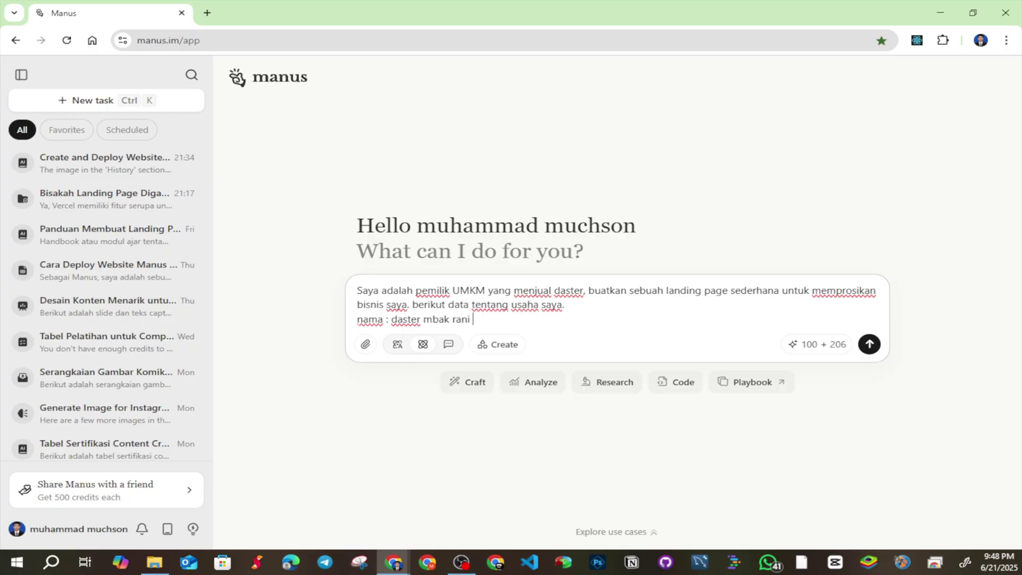
{"action": "key", "text": "shift+Return"}
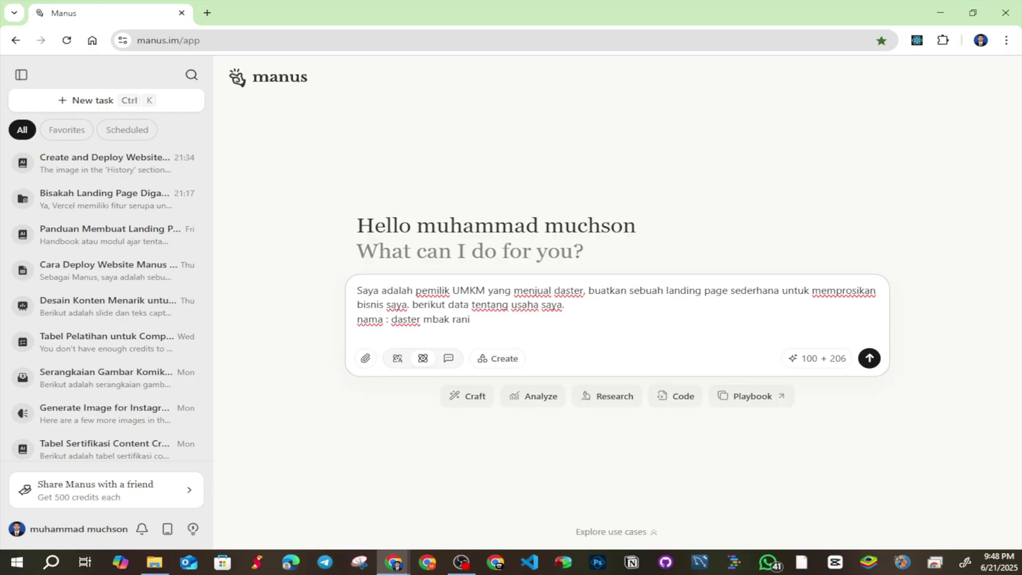
{"action": "type", "text": "produk : daster adem "}
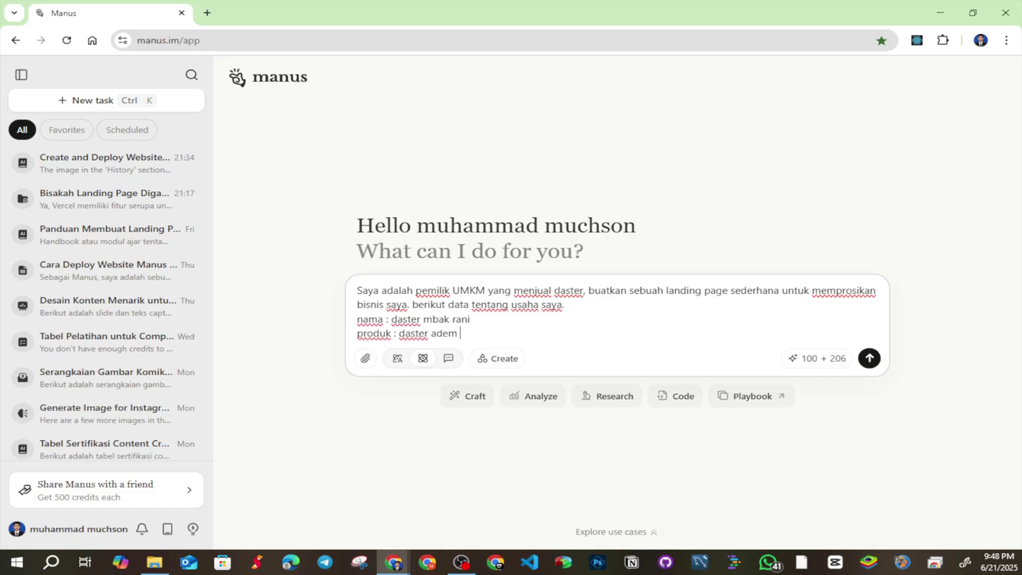
{"action": "type", "text": "motif keinian"}
{"action": "key", "text": "shift+Return"}
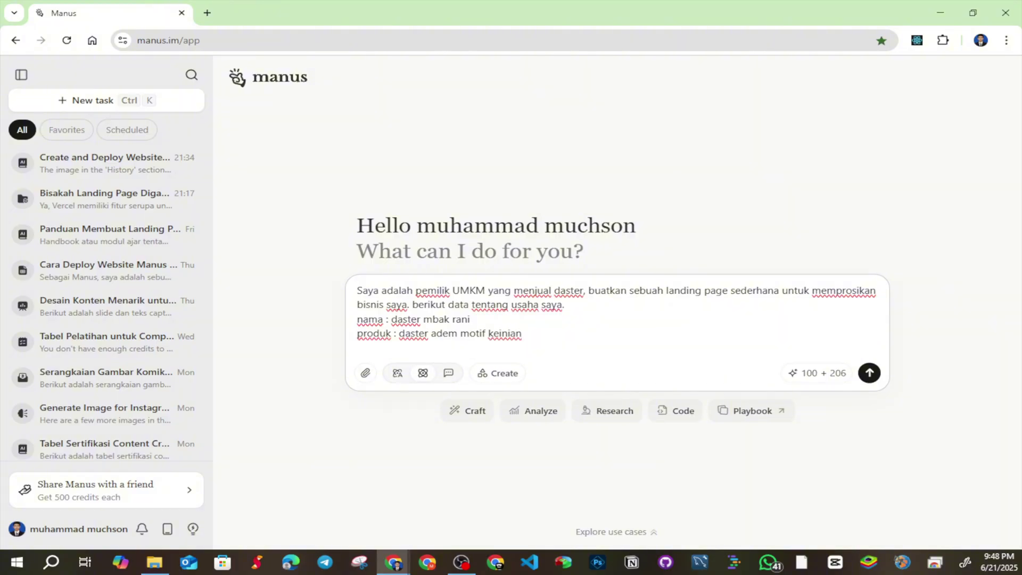
Add target market 'ibu-ibu rumah tangga usia 25-45' and advantages 'bahan adem, harga terjangkau, bisa beli grosir'
{"action": "type", "text": "target pasar : ibu"}
{"action": "type", "text": "-ibu ru"}
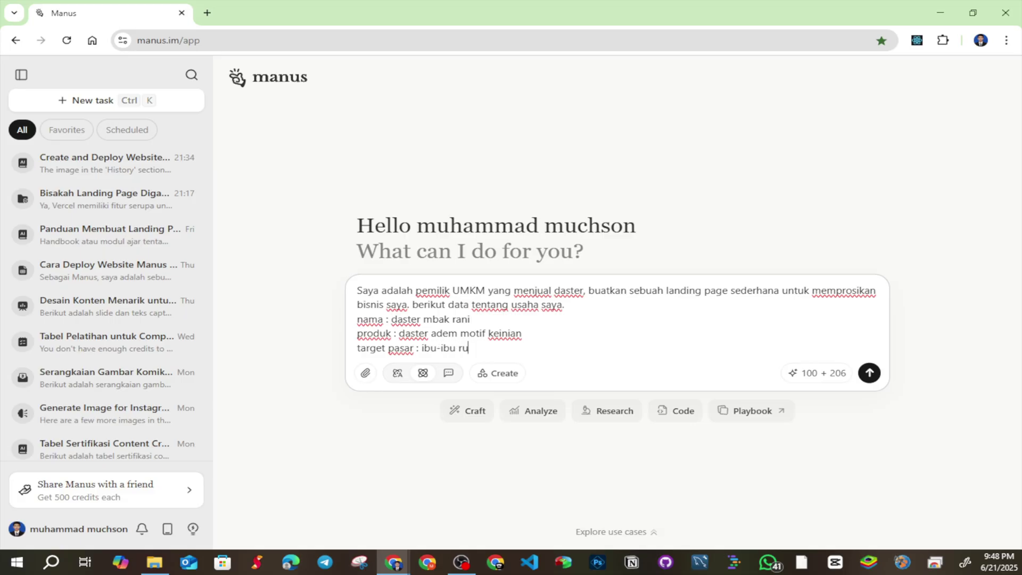
{"action": "type", "text": "mah tangga usia "}
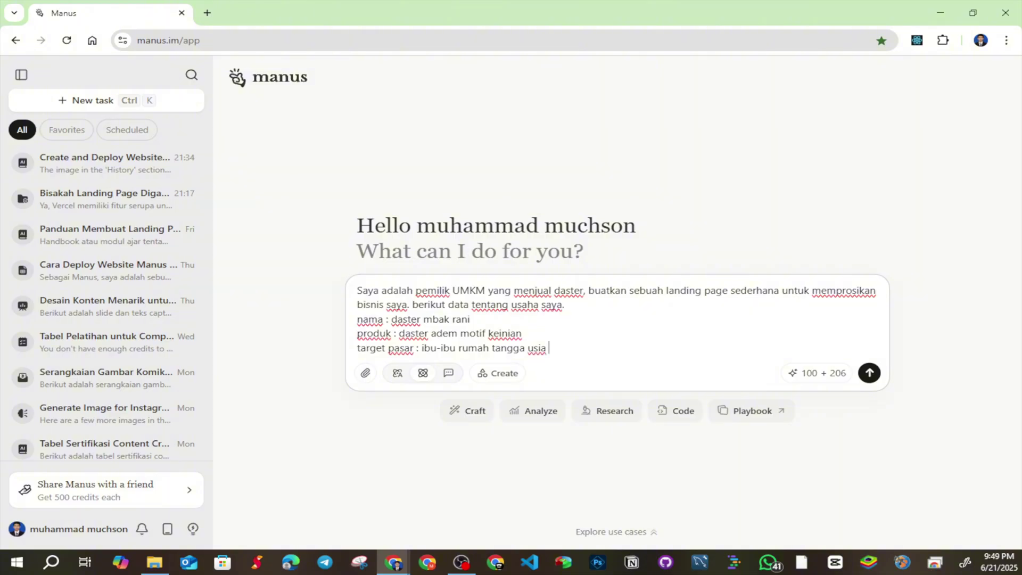
{"action": "type", "text": "2"}
{"action": "type", "text": "5"}
{"action": "type", "text": "-25"}
{"action": "key", "text": "BackSpace"}
{"action": "key", "text": "BackSpace"}
{"action": "type", "text": "45"}
{"action": "key", "text": "Return"}
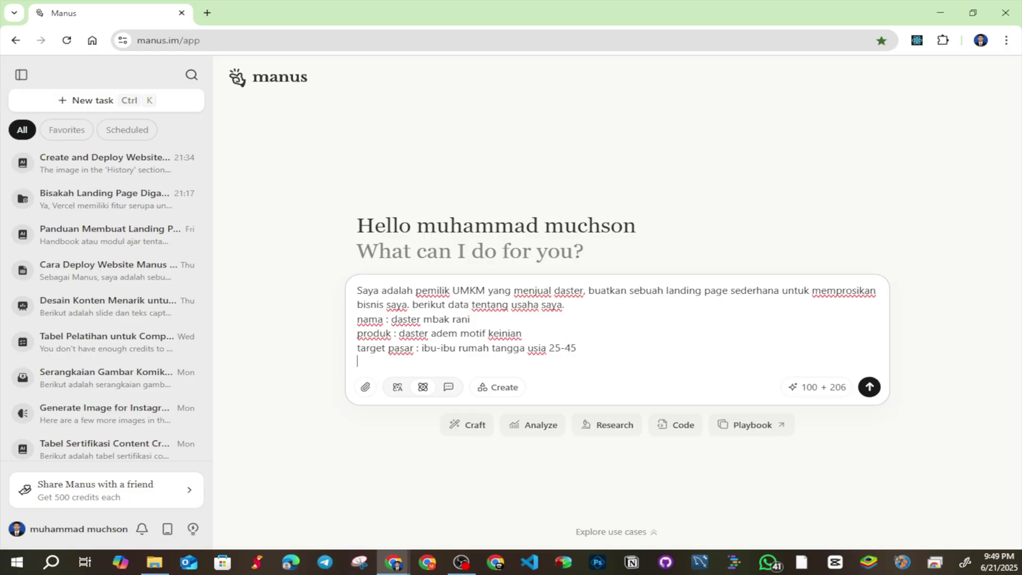
{"action": "type", "text": "keunggulan"}
{"action": "type", "text": ": bahan "}
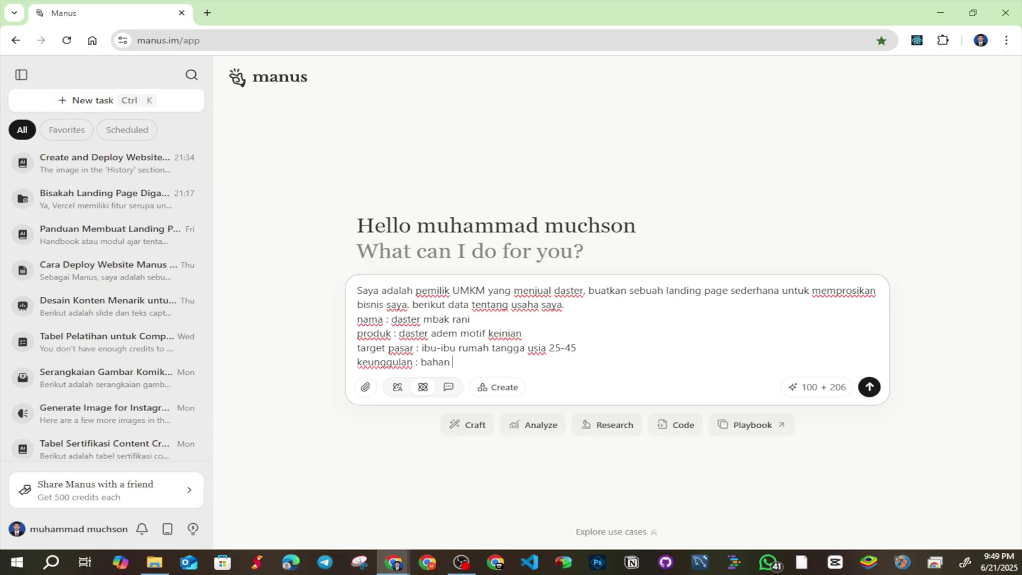
{"action": "type", "text": "adem, harga terjangkau"}
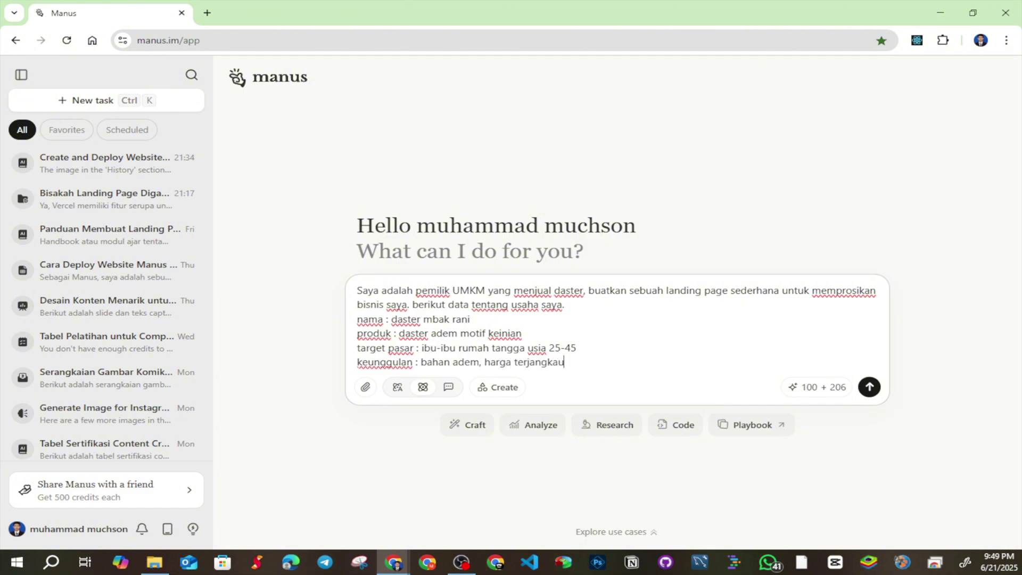
{"action": "type", "text": ", bisa beli grosir"}
Add 'tujuan : kumpulkan nomor wa calon reseller' and 'CTA : tombol "Gabung reseller" langsung ke WA'
{"action": "key", "text": "shift+Return"}
{"action": "type", "text": "tujuan :"}
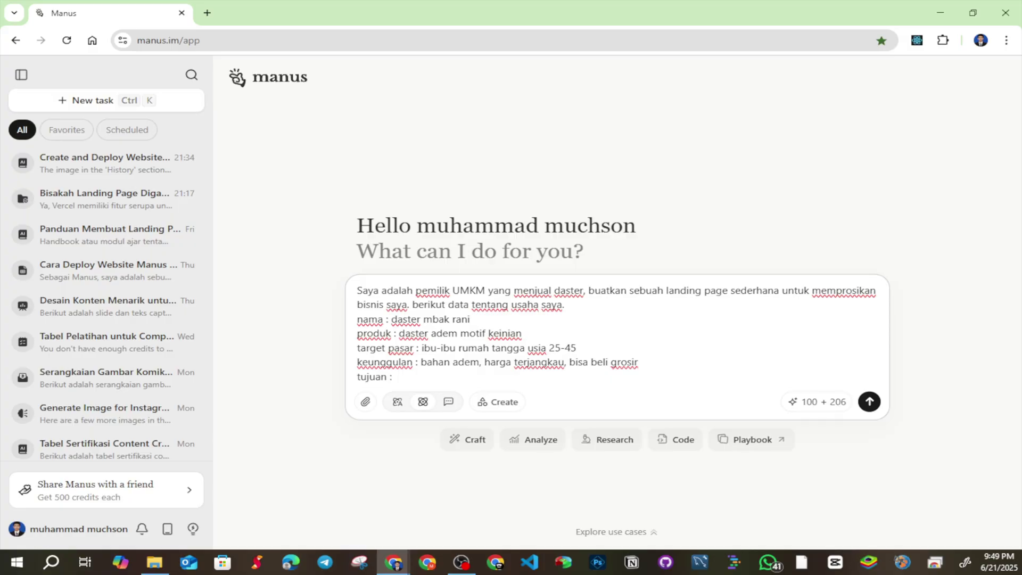
{"action": "type", "text": " kumpulkan nomor wa calon"}
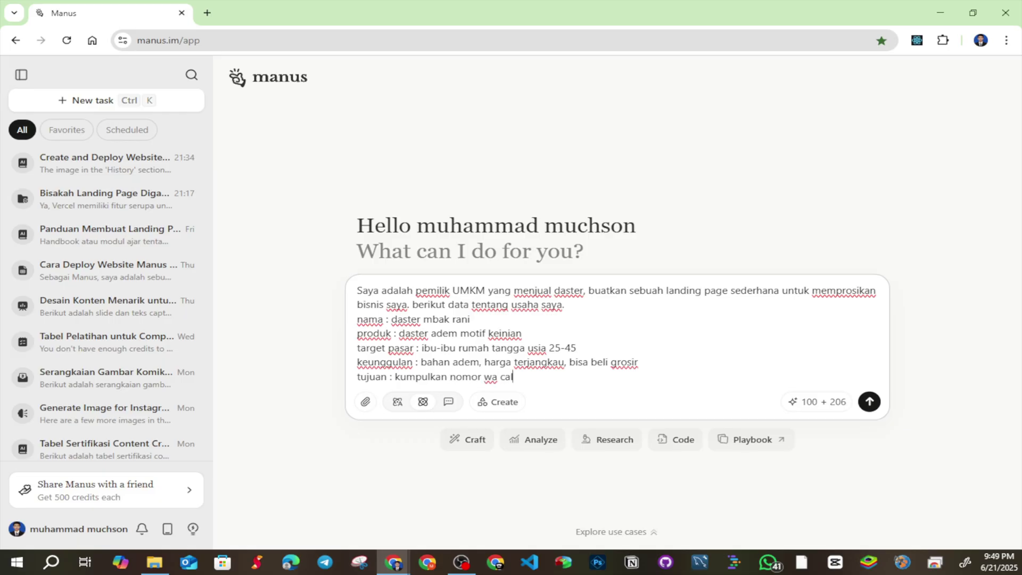
{"action": "key", "text": "BackSpace"}
{"action": "key", "text": "BackSpace"}
{"action": "type", "text": "n reseller"}
{"action": "key", "text": "shift+Return"}
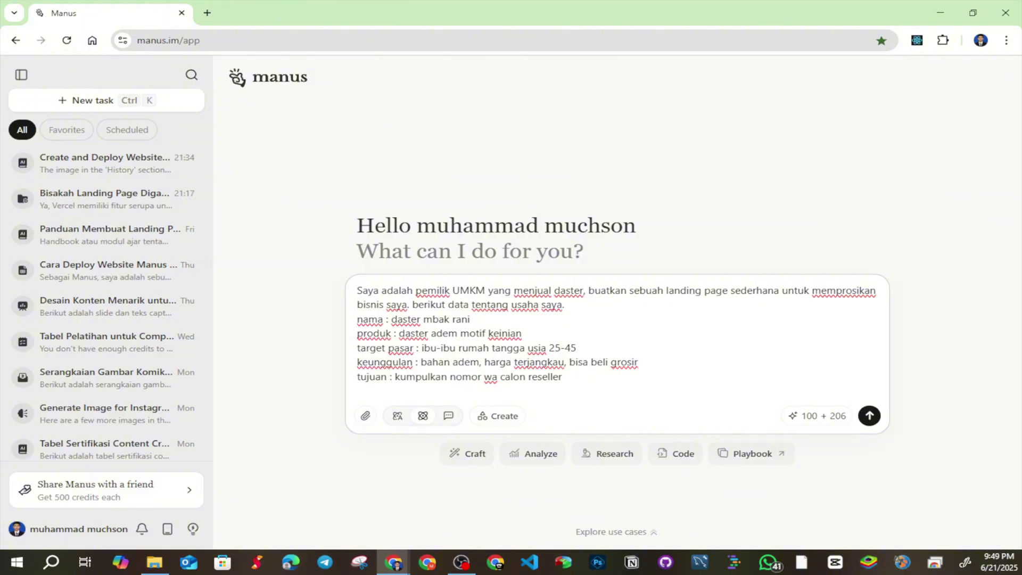
{"action": "type", "text": "CTA :"}
{"action": "type", "text": "tobol"}
{"action": "key", "text": "BackSpace"}
{"action": "key", "text": "BackSpace"}
{"action": "key", "text": "BackSpace"}
{"action": "type", "text": "mbol \"Gab"}
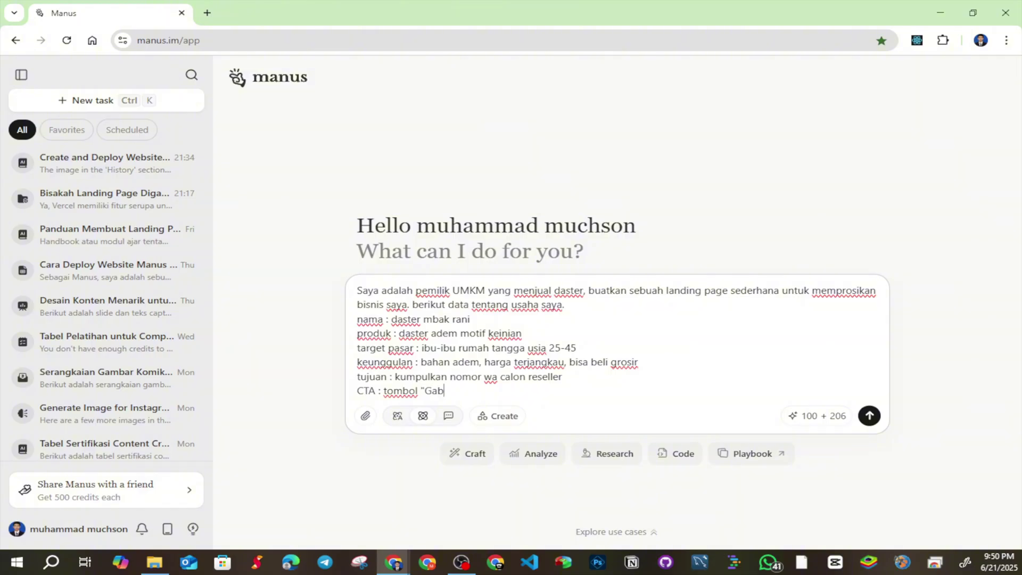
{"action": "type", "text": "ung reseller\" langsun ke WA"}
{"action": "key", "text": "shift+Return"}
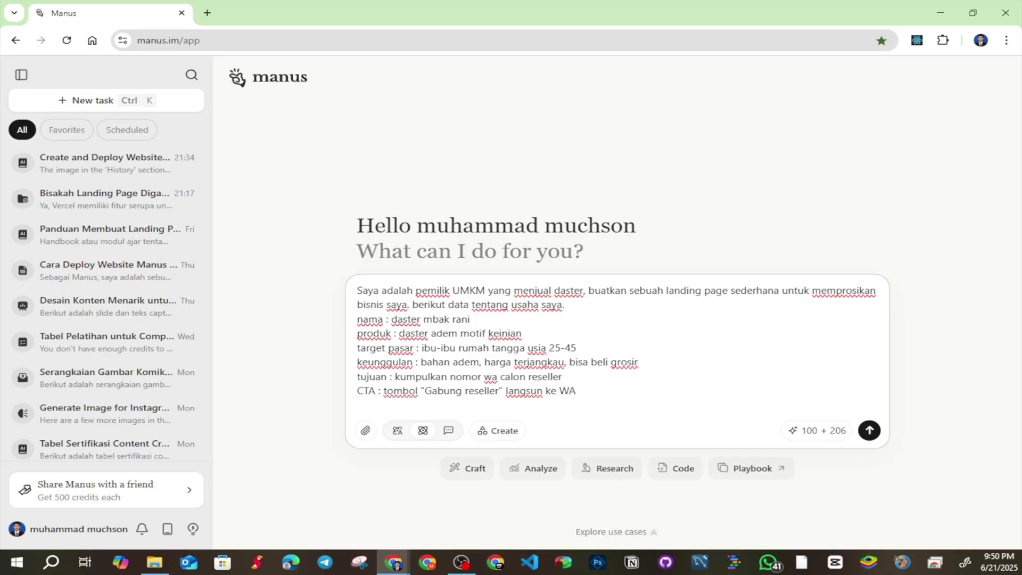
Add the lead-in 'berdasarkan data diatas, tolong bantu saya :' below the business details
{"action": "left_click_drag", "start_coordinate": [577, 393], "coordinate": [357, 320]}
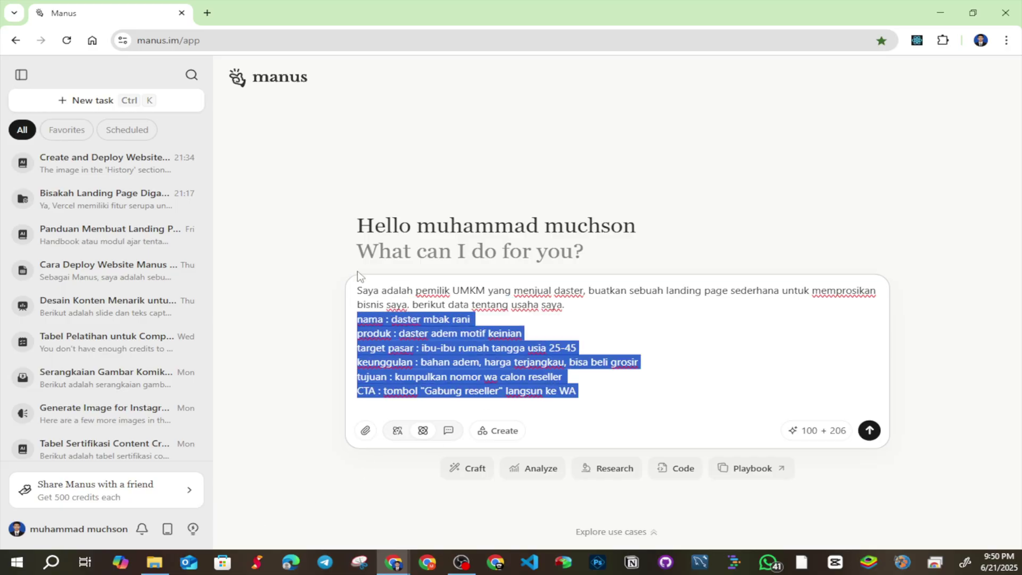
{"action": "left_click", "coordinate": [408, 408]}
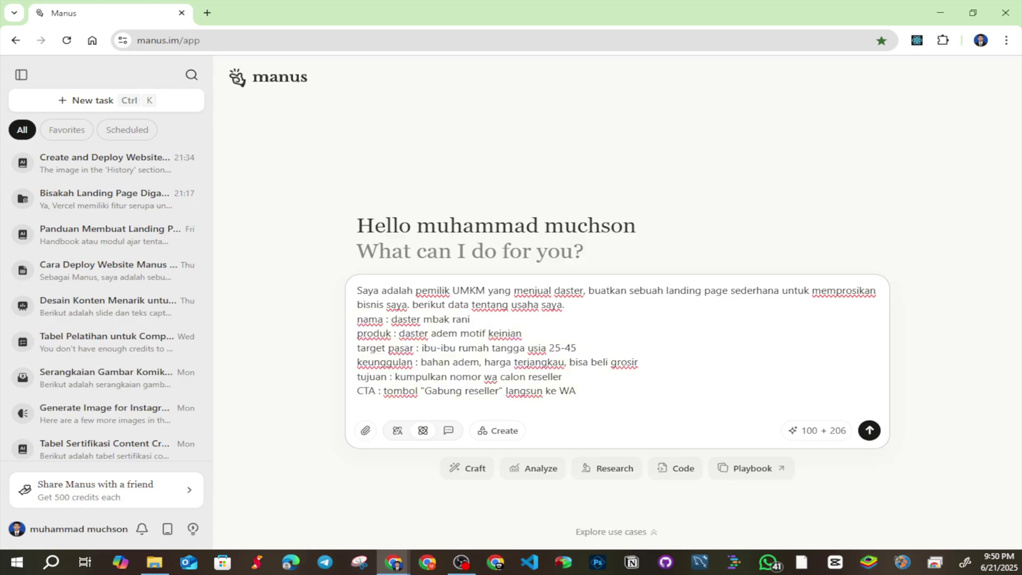
{"action": "key", "text": "shift+Return"}
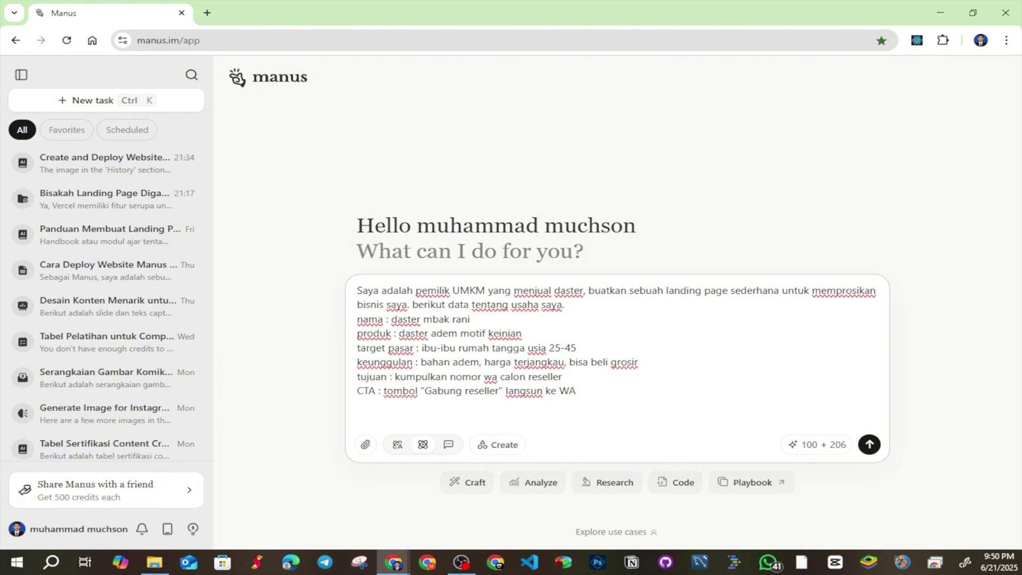
{"action": "type", "text": "berdasarkan data diatas, "}
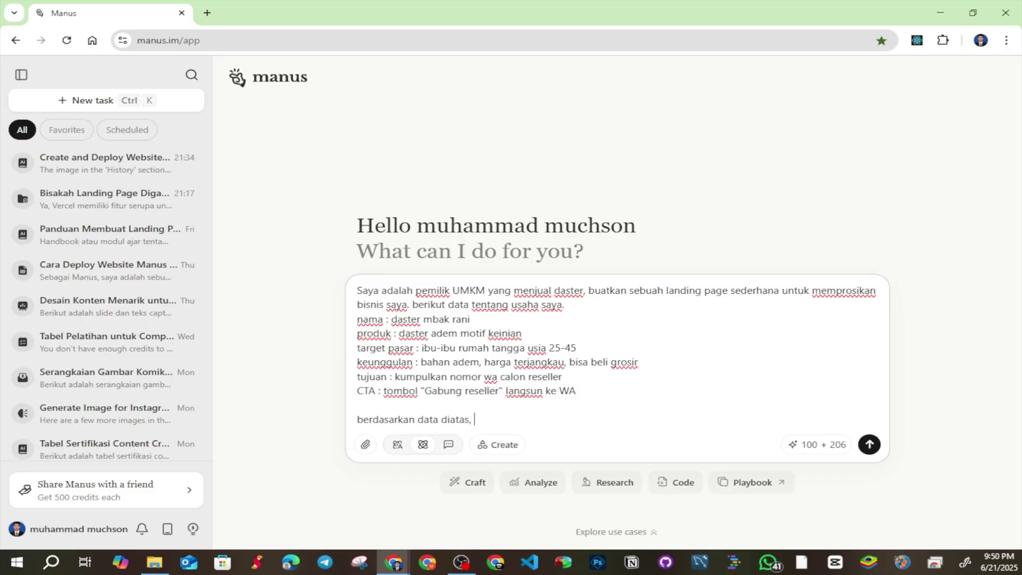
{"action": "type", "text": "tolong bantu saya :"}
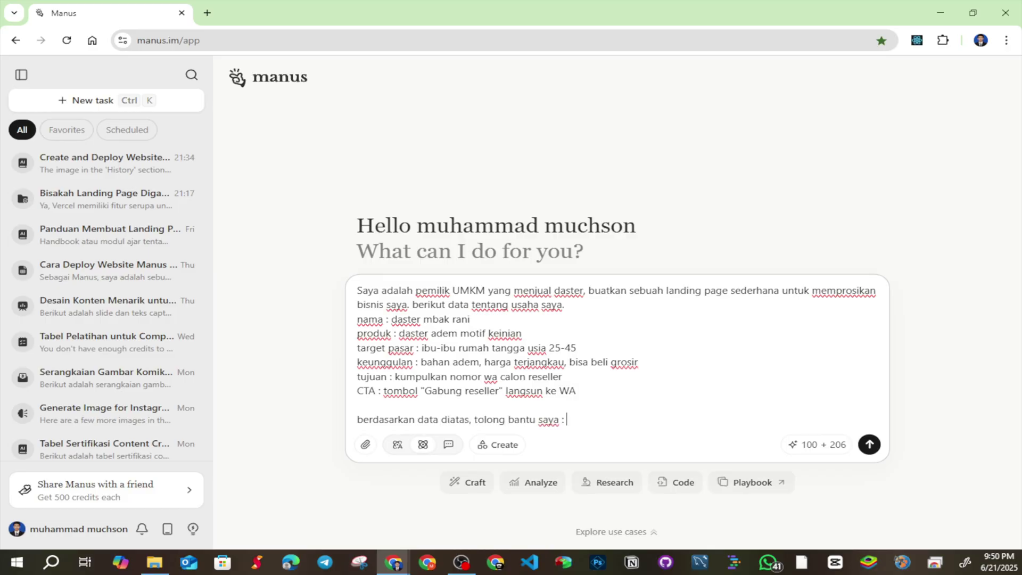
{"action": "key", "text": "shift+Return"}
Add item 1: a simple, easy-to-read landing page design and structure suited to UMKM
{"action": "type", "text": "1."}
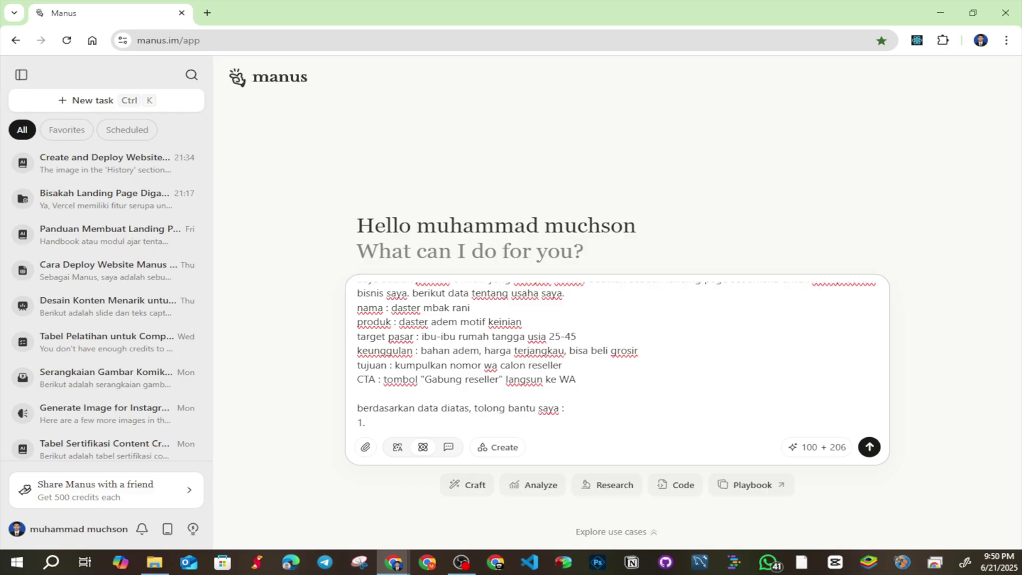
{"action": "type", "text": " membuat desain dan struktur des"}
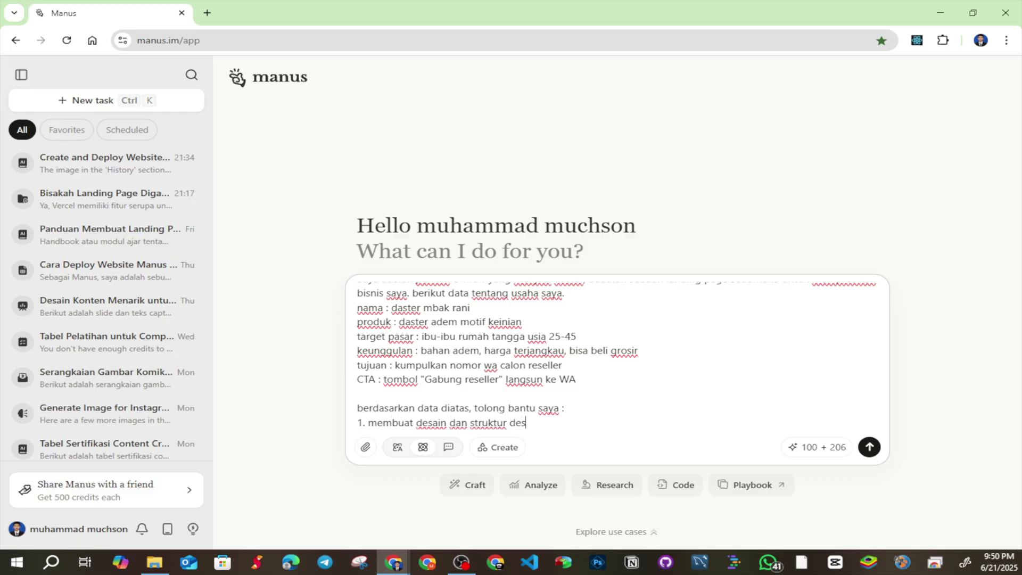
{"action": "type", "text": "ai"}
{"action": "key", "text": "BackSpace"}
{"action": "key", "text": "BackSpace"}
{"action": "key", "text": "BackSpace"}
{"action": "key", "text": "BackSpace"}
{"action": "key", "text": "BackSpace"}
{"action": "type", "text": "landing page yang"}
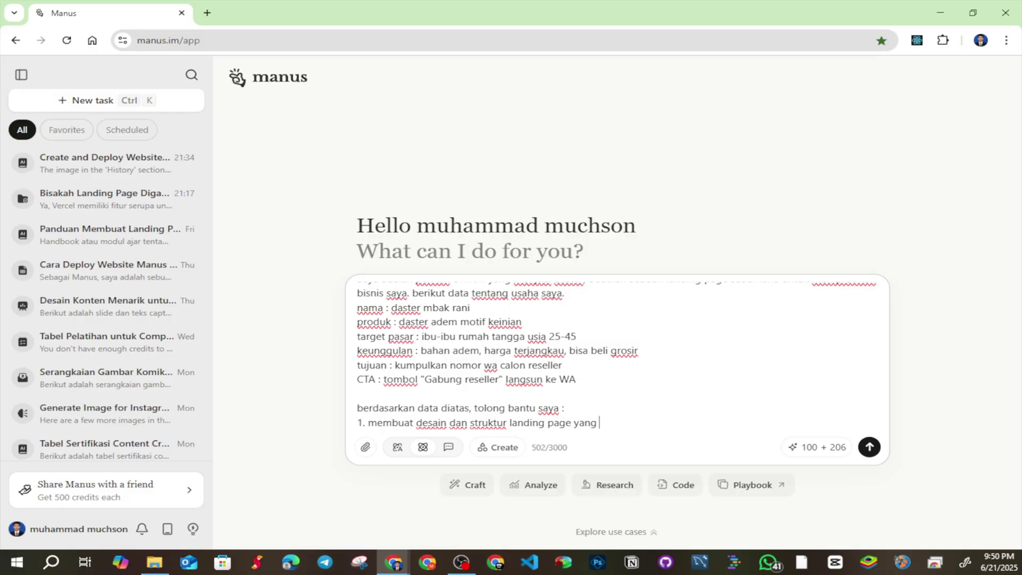
{"action": "type", "text": " sederhana dan mudah di baca, co"}
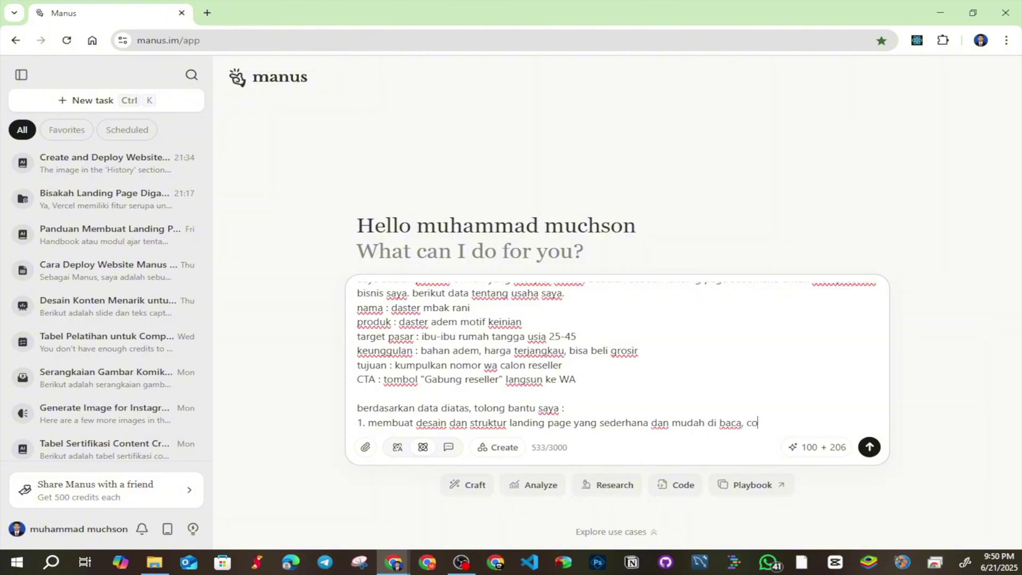
{"action": "type", "text": "cok untuk UMKM"}
{"action": "key", "text": "shift+Return"}
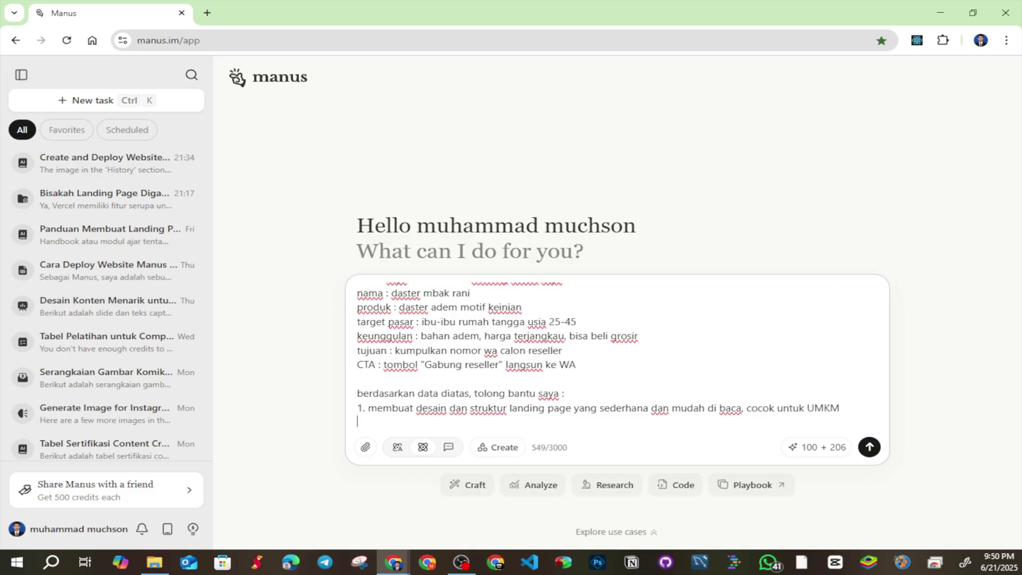
{"action": "key", "text": "BackSpace"}
{"action": "type", "text": "."}
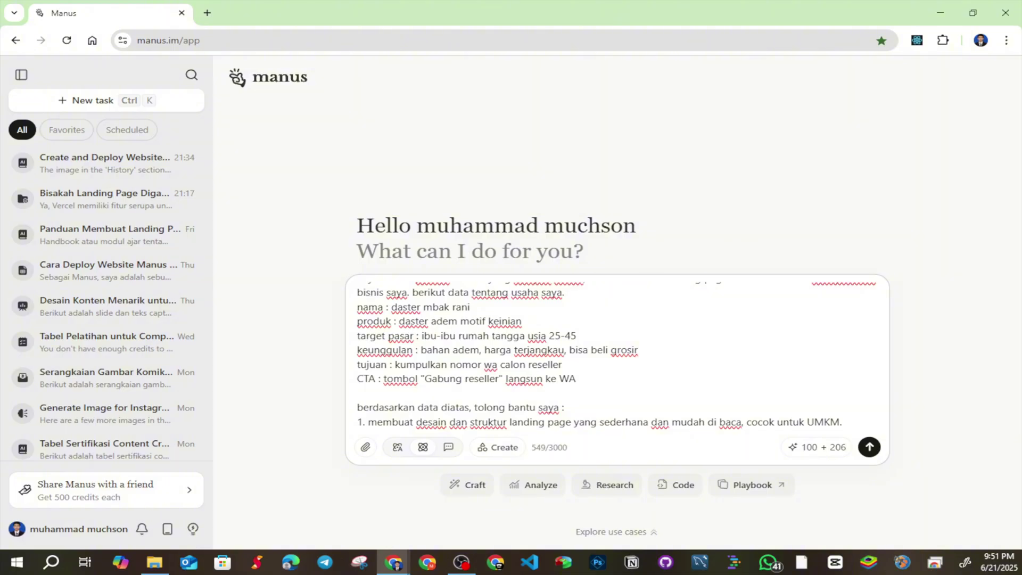
Add item 2: engaging copywriting (headline, paragraphs, purchase call) easy for Indonesian audiences to understand
{"action": "key", "text": "shift+Return"}
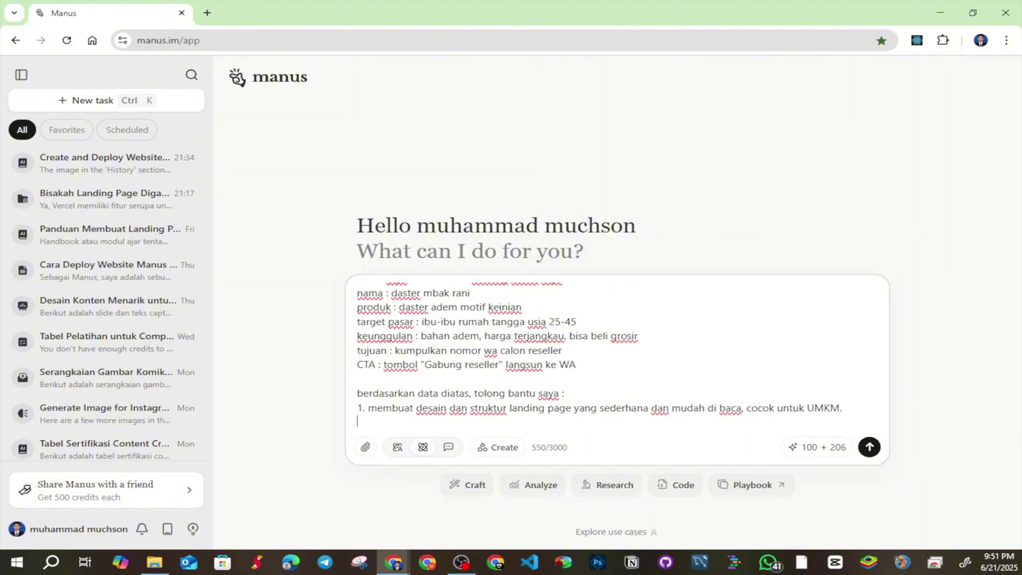
{"action": "type", "text": "2. menye"}
{"action": "key", "text": "BackSpace"}
{"action": "key", "text": "BackSpace"}
{"action": "type", "text": "y"}
{"action": "type", "text": "un cop"}
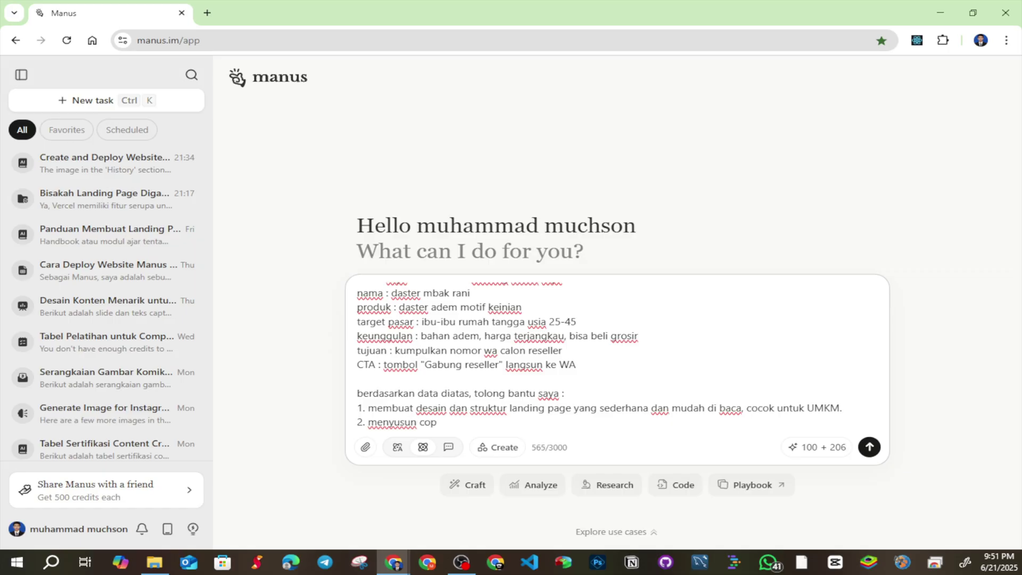
{"action": "type", "text": "ywriting "}
{"action": "type", "text": ")ju"}
{"action": "type", "text": "(judulny"}
{"action": "type", "text": ", paragfr"}
{"action": "type", "text": "graf"}
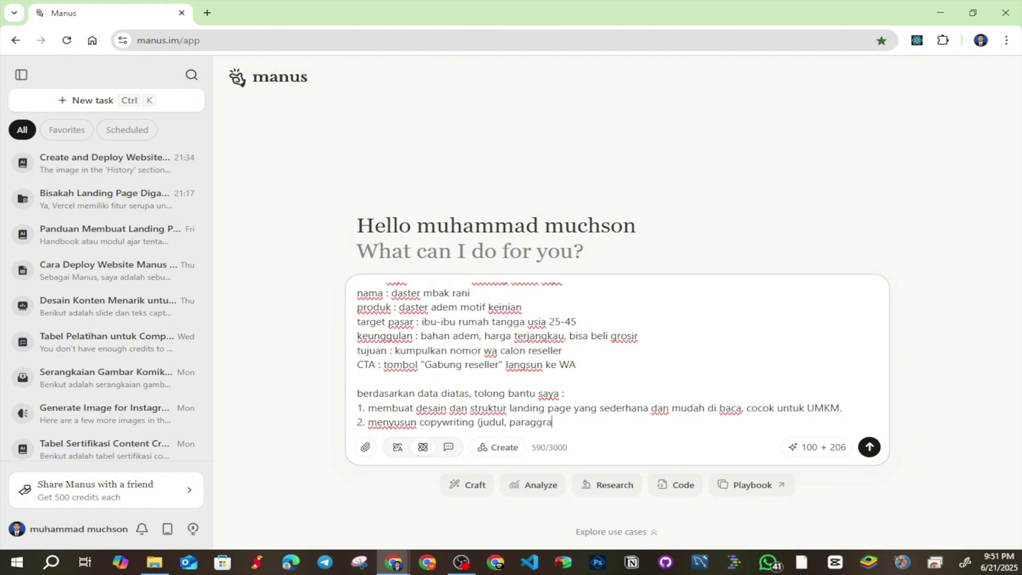
{"action": "key", "text": "BackSpace"}
{"action": "key", "text": "BackSpace"}
{"action": "key", "text": "BackSpace"}
{"action": "key", "text": "BackSpace"}
{"action": "key", "text": "BackSpace"}
{"action": "type", "text": "graf, ajakan"}
{"action": "key", "text": "ctrl+BackSpace"}
{"action": "type", "text": "dan ajakan "}
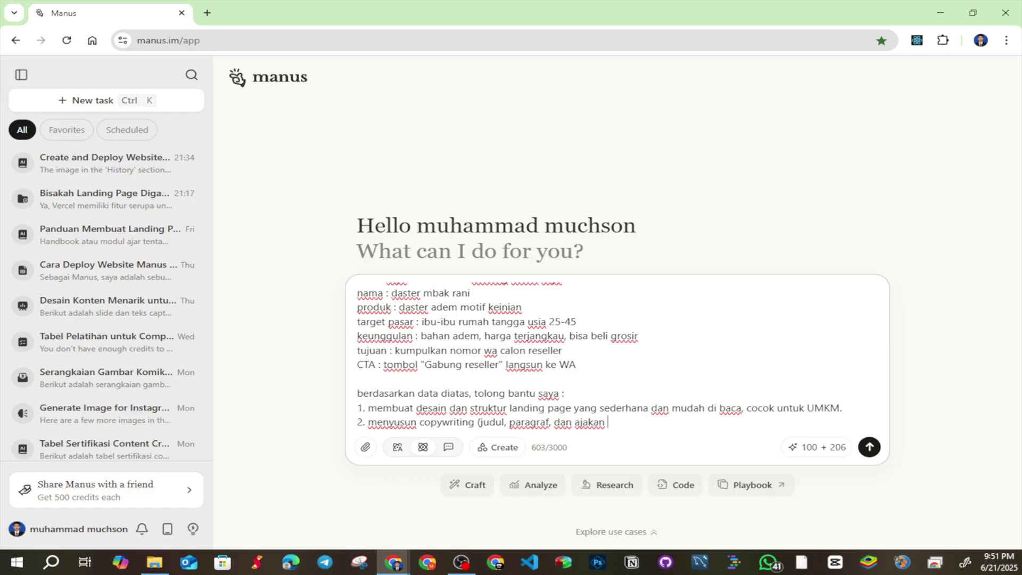
{"action": "type", "text": "bet"}
{"action": "key", "text": "ctrl+BackSpace"}
{"action": "type", "text": "pembelian) yang menarik dan mudah "}
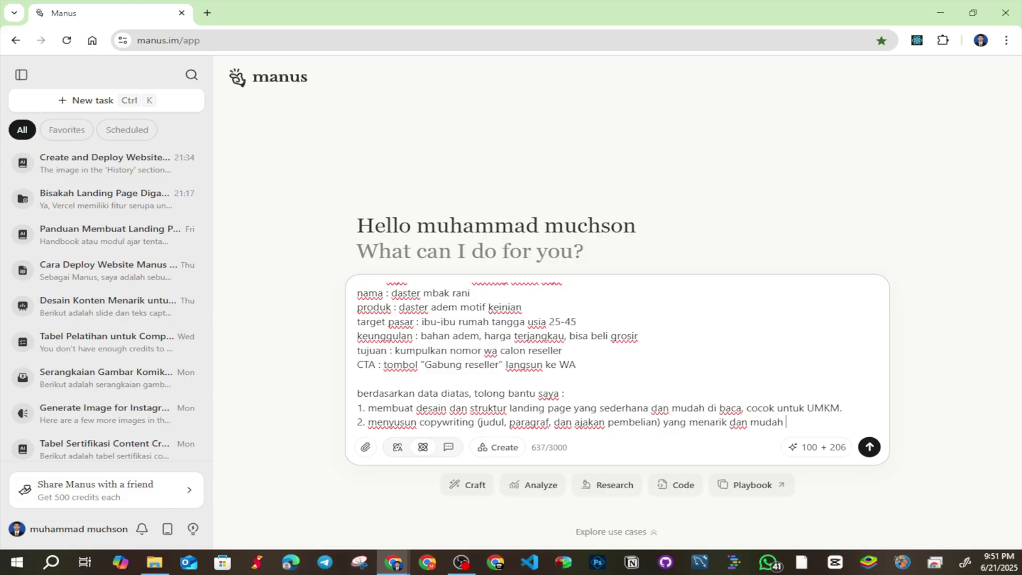
{"action": "type", "text": "di pahami oleh audi"}
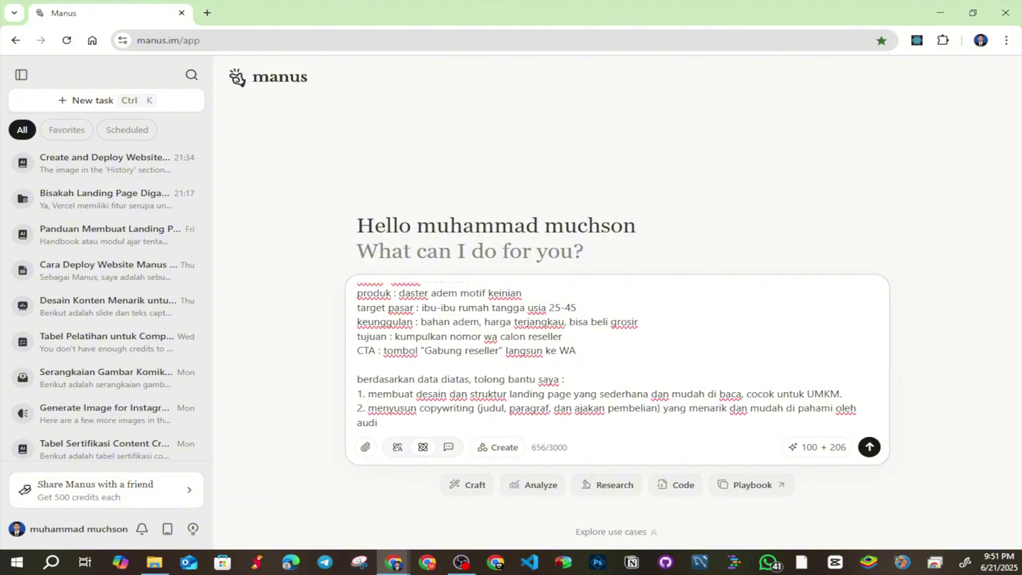
{"action": "type", "text": "ens indonesia."}
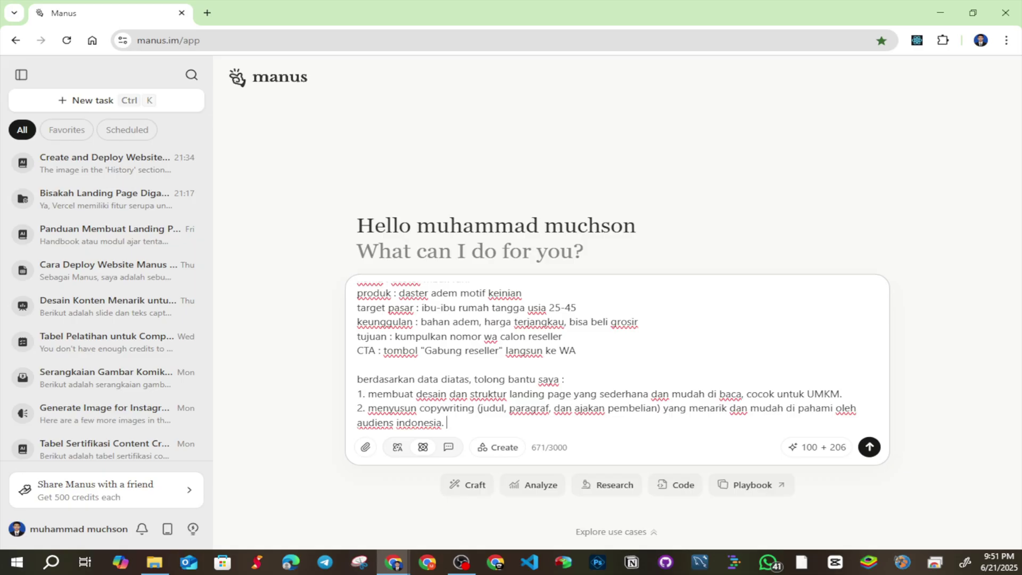
{"action": "key", "text": "shift+Return"}
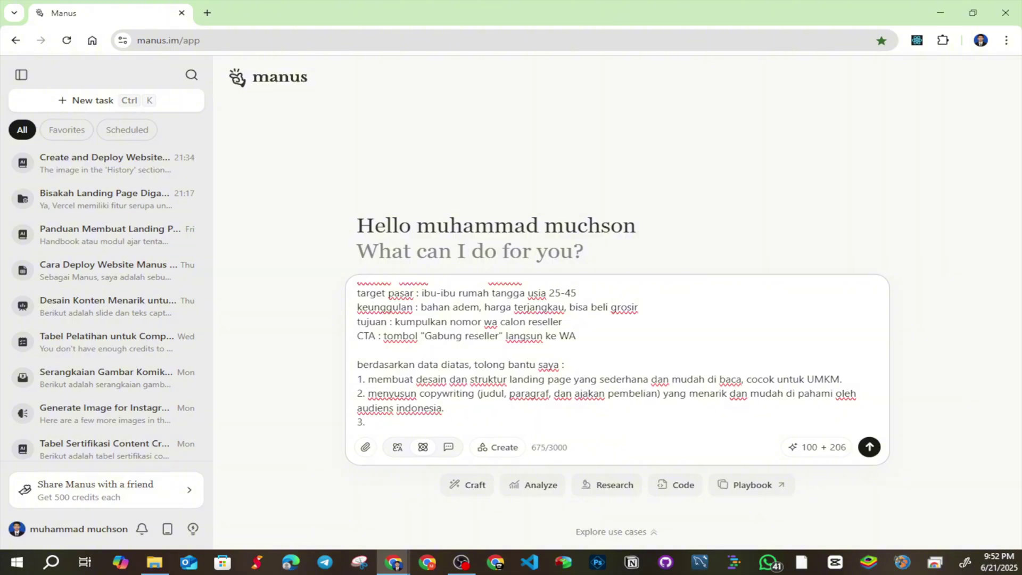
Finish item 3 (testimonials, FAQ, competitor advantages) and add item 4 requesting a relaxed, friendly, trustworthy tone
{"action": "type", "text": "ika bisa, beri contoh bagia"}
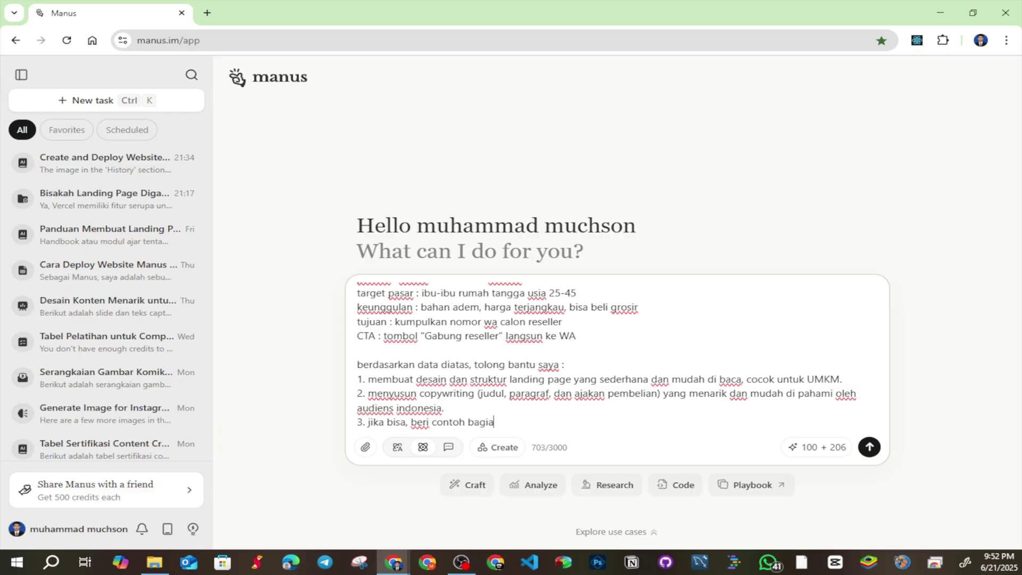
{"action": "type", "text": "n testimoni pelanggan"}
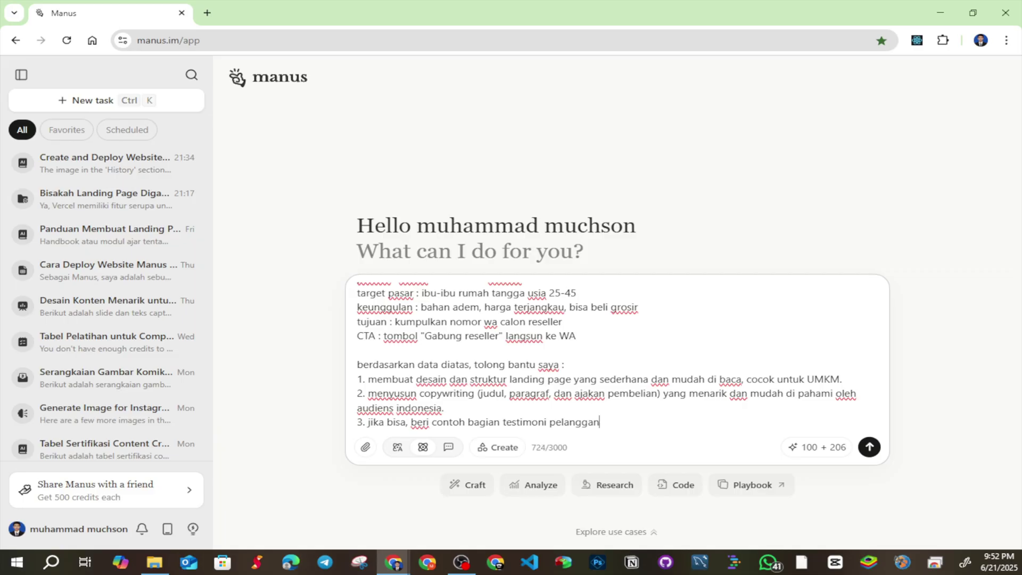
{"action": "type", "text": ","}
{"action": "type", "text": "AW"}
{"action": "type", "text": "Q, "}
{"action": "type", "text": "dan "}
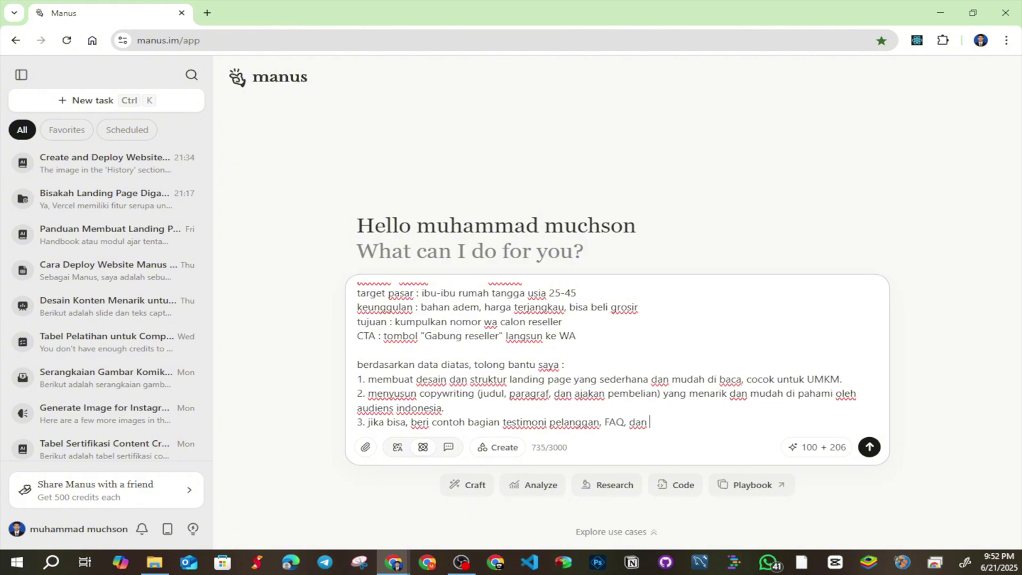
{"action": "type", "text": "keunggulan produk di bangi"}
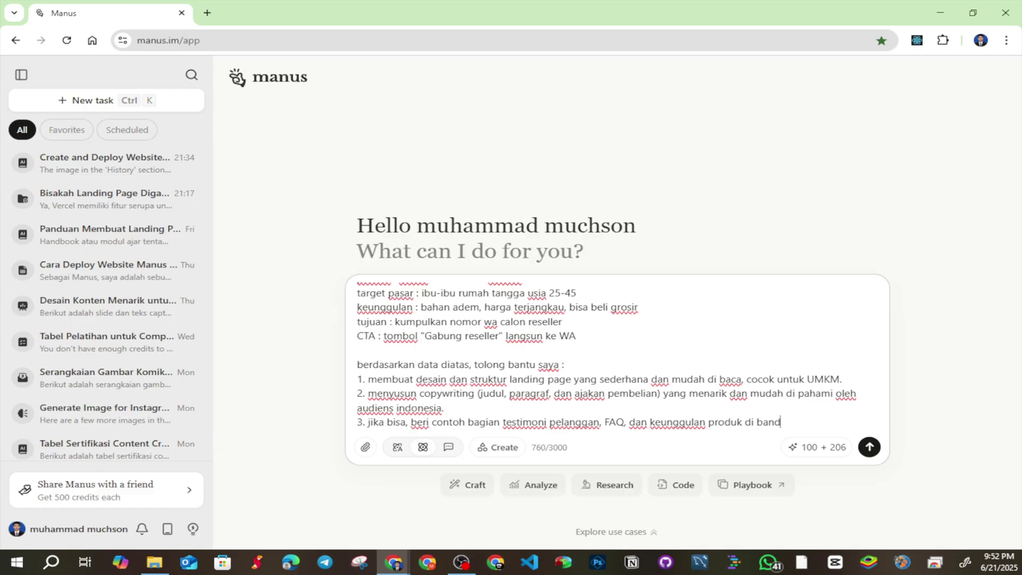
{"action": "type", "text": "ingkan pesaing "}
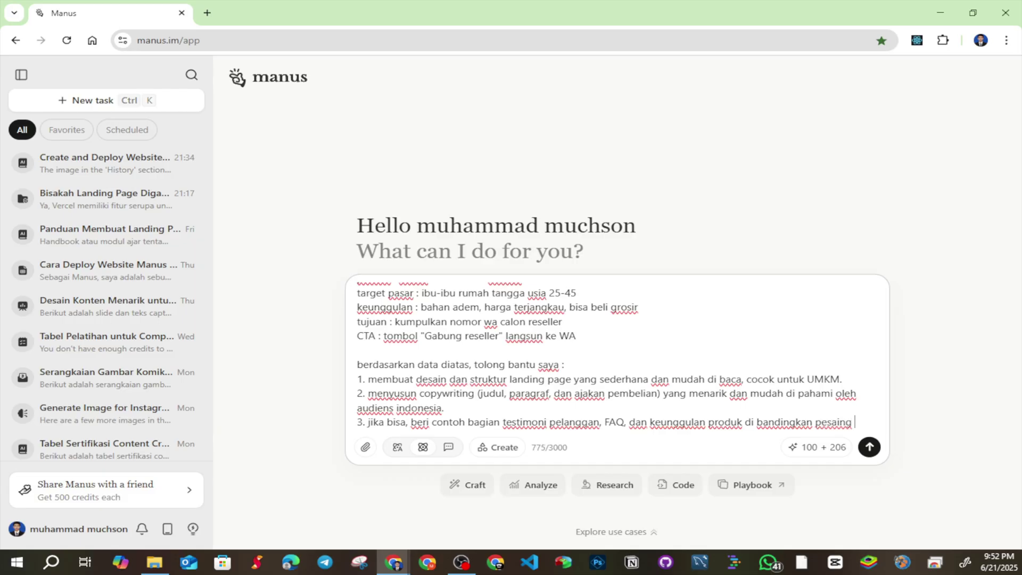
{"action": "type", "text": "lain"}
{"action": "key", "text": "shift+Return"}
{"action": "type", "text": "4. "}
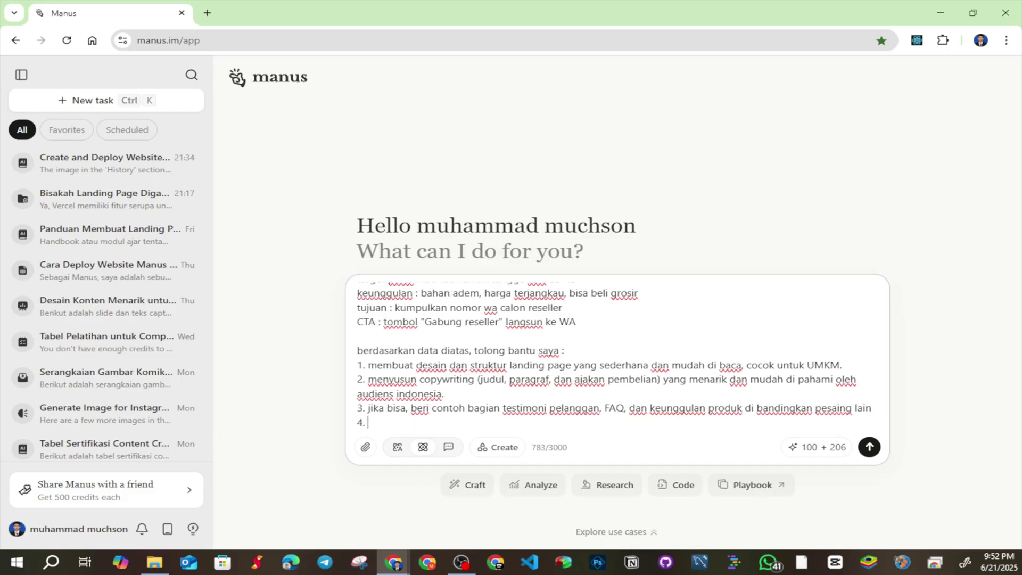
{"action": "type", "text": "gunakan gaya baha"}
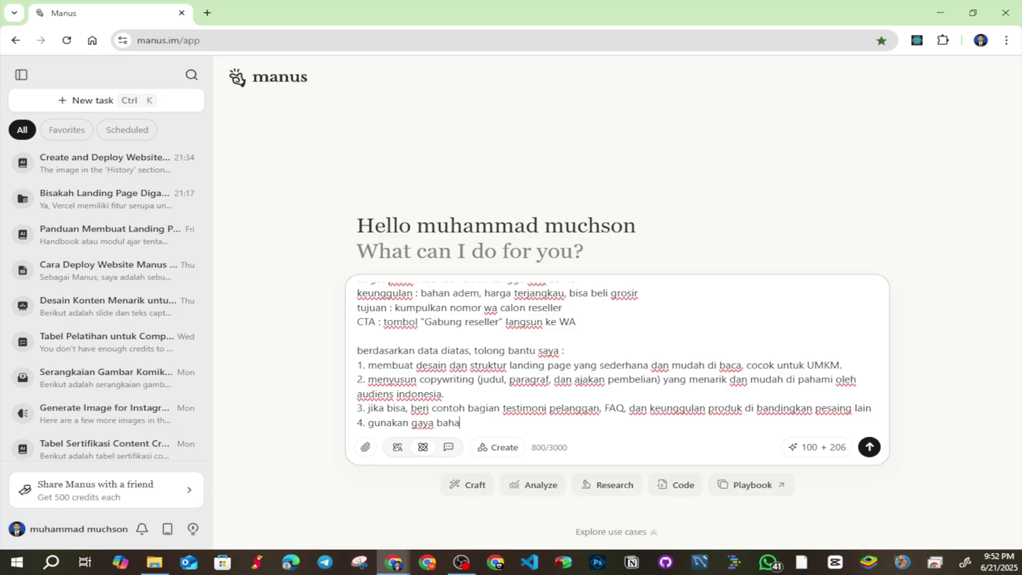
{"action": "type", "text": "sa yang santai"}
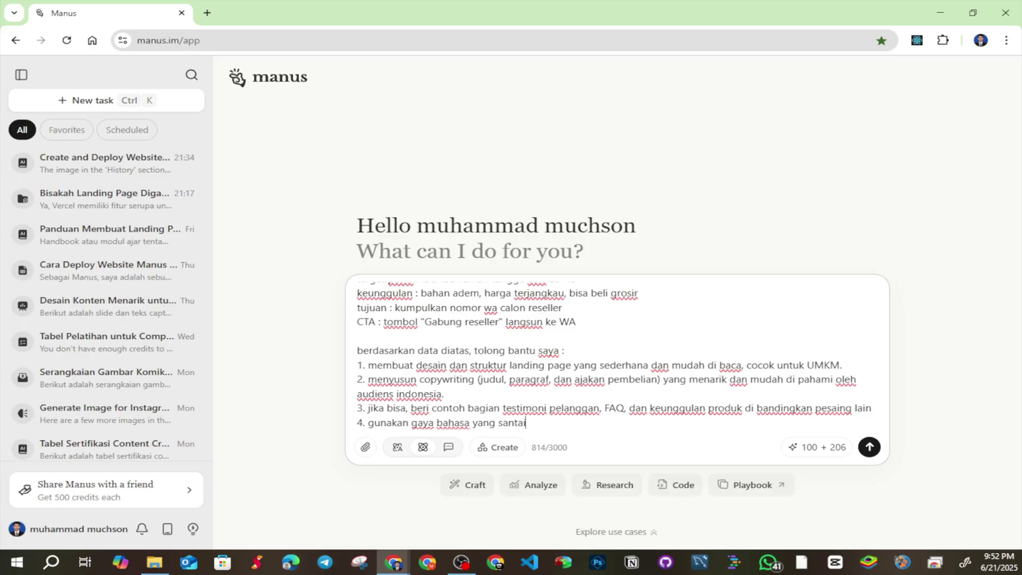
{"action": "type", "text": ", ramah, dan bikin orang p"}
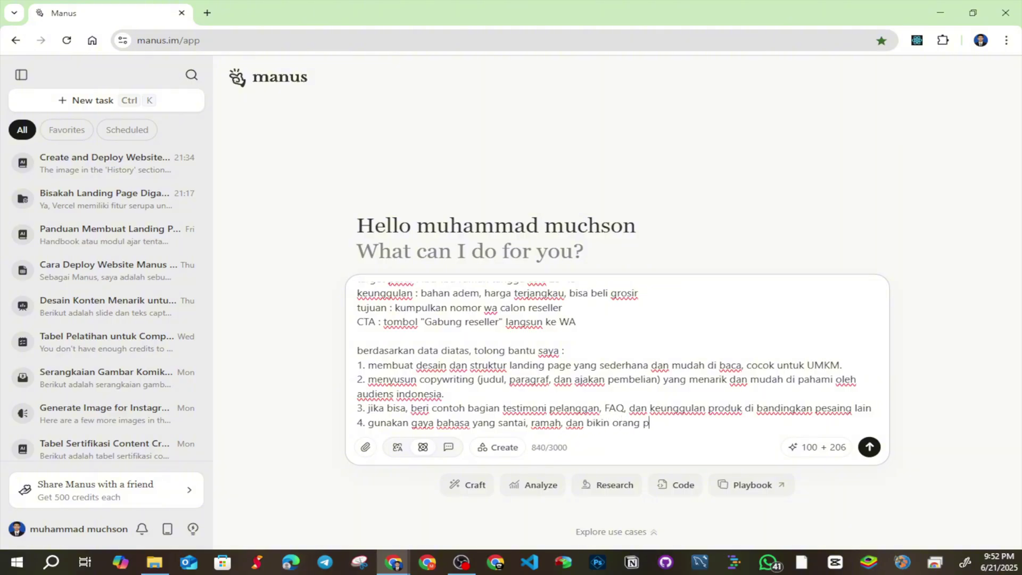
{"action": "type", "text": "ercaya untuk beli atau hu"}
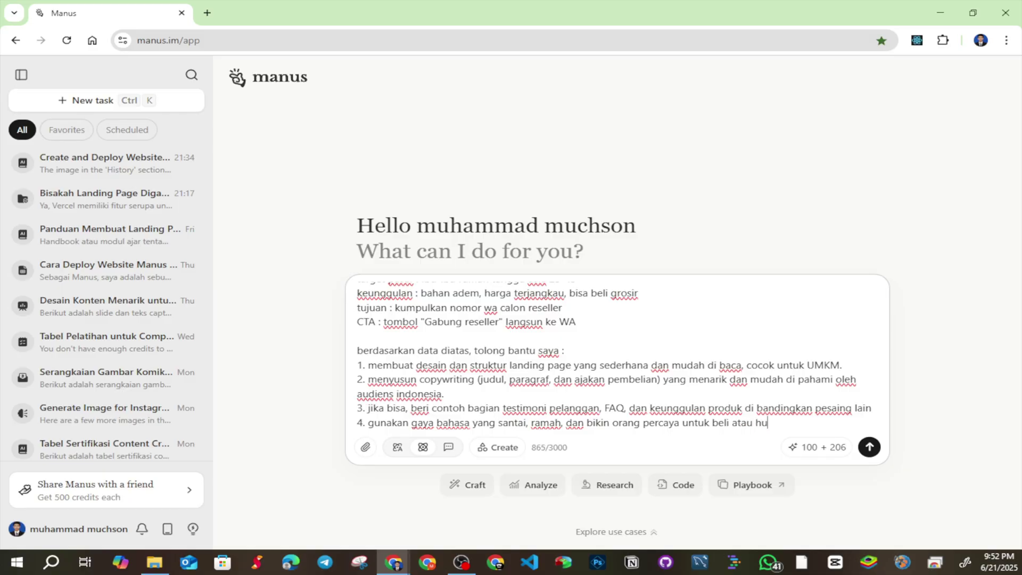
{"action": "type", "text": "buingi saya "}
{"action": "type", "text": "."}
{"action": "key", "text": "shift+Return"}
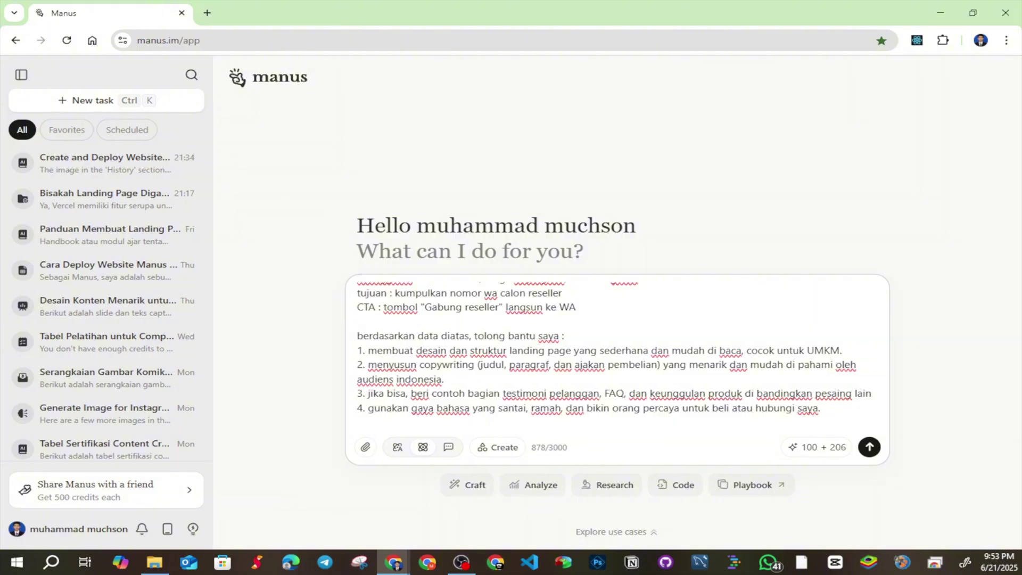
Extend the CTA line with 'dengan nomor' followed by the WhatsApp contact number
{"action": "scroll", "coordinate": [579, 392], "scroll_direction": "up", "scroll_amount": 3}
{"action": "left_click_drag", "start_coordinate": [579, 392], "coordinate": [356, 376]}
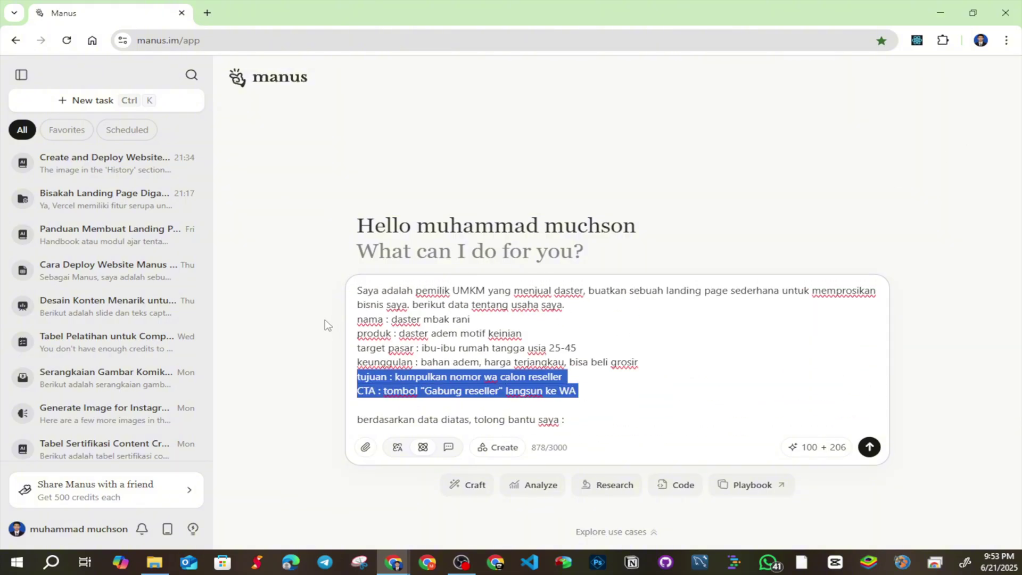
{"action": "left_click_drag", "start_coordinate": [327, 324], "coordinate": [341, 309]}
{"action": "left_click", "coordinate": [632, 389]}
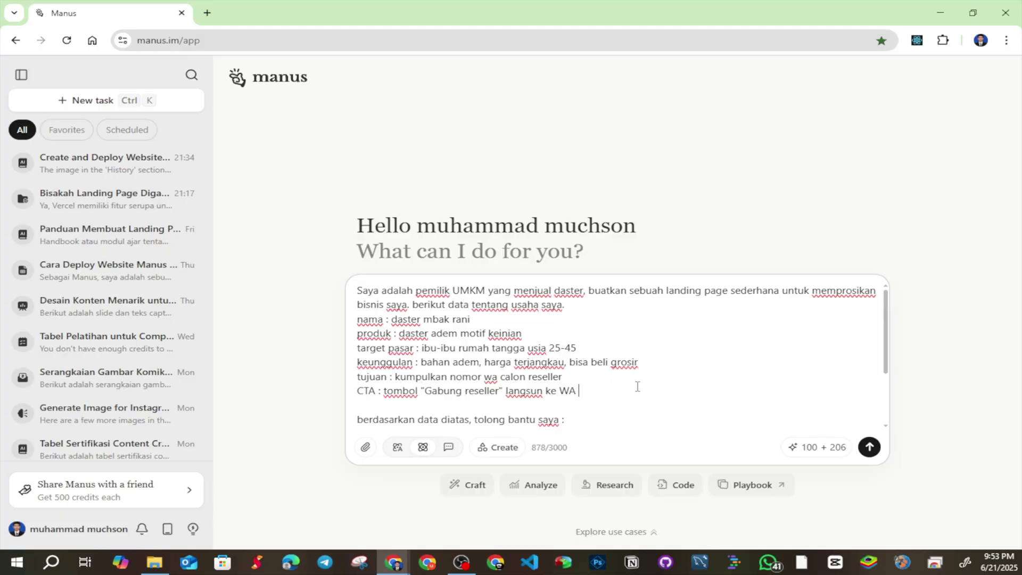
{"action": "key", "text": "BackSpace"}
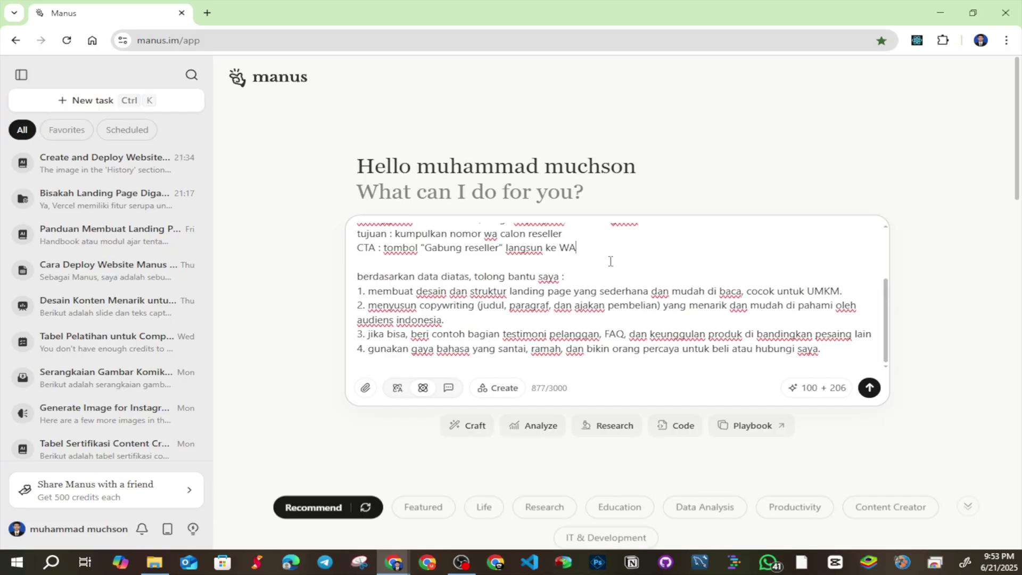
{"action": "type", "text": "dengan no"}
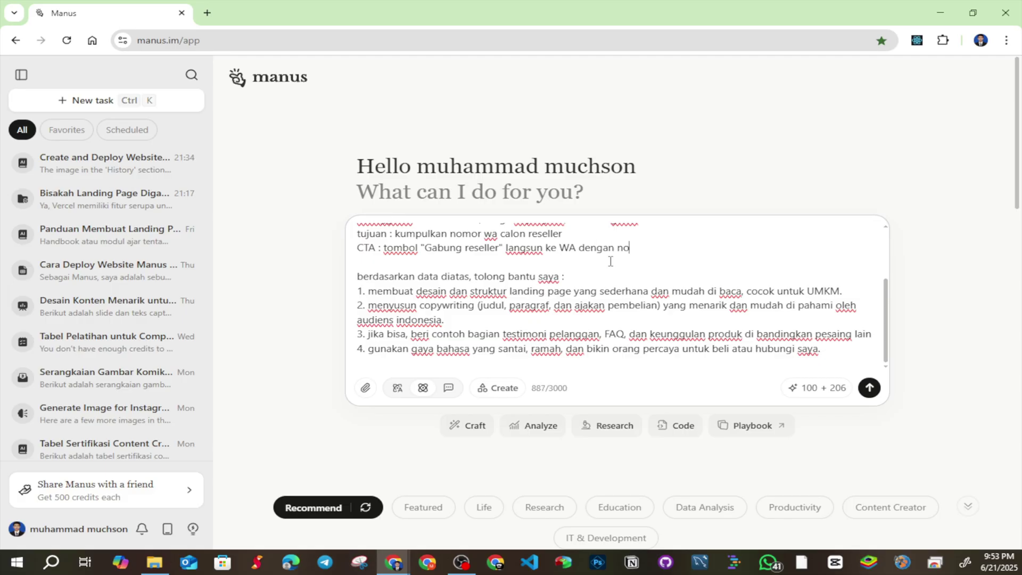
{"action": "type", "text": "mor (0812345678"}
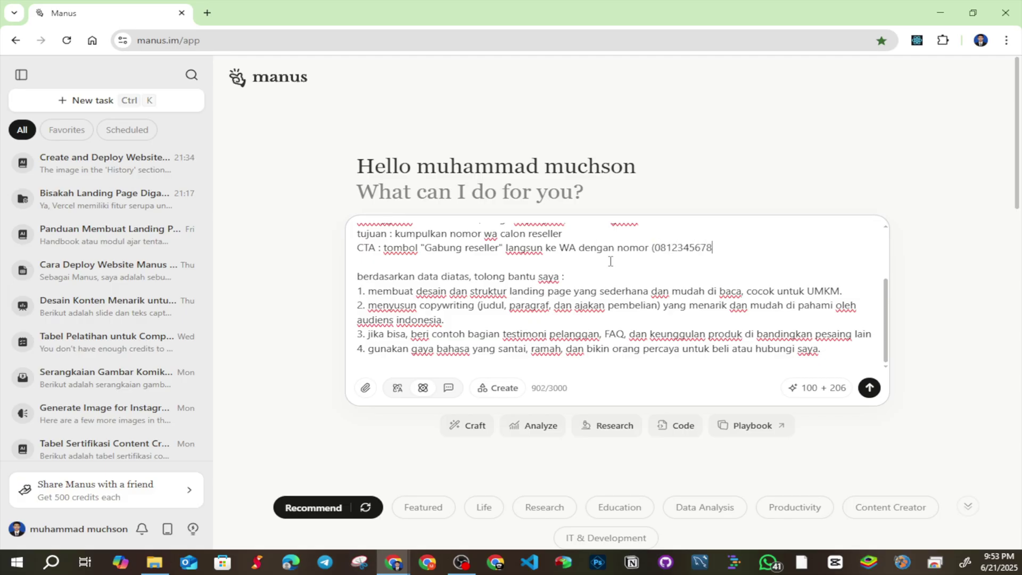
{"action": "type", "text": "9"}
Review the finished 904-character brief and return the caret to its end
{"action": "left_click_drag", "start_coordinate": [669, 237], "coordinate": [724, 246]}
{"action": "left_click", "coordinate": [735, 253]}
{"action": "scroll", "coordinate": [687, 268], "scroll_direction": "down", "scroll_amount": 3}
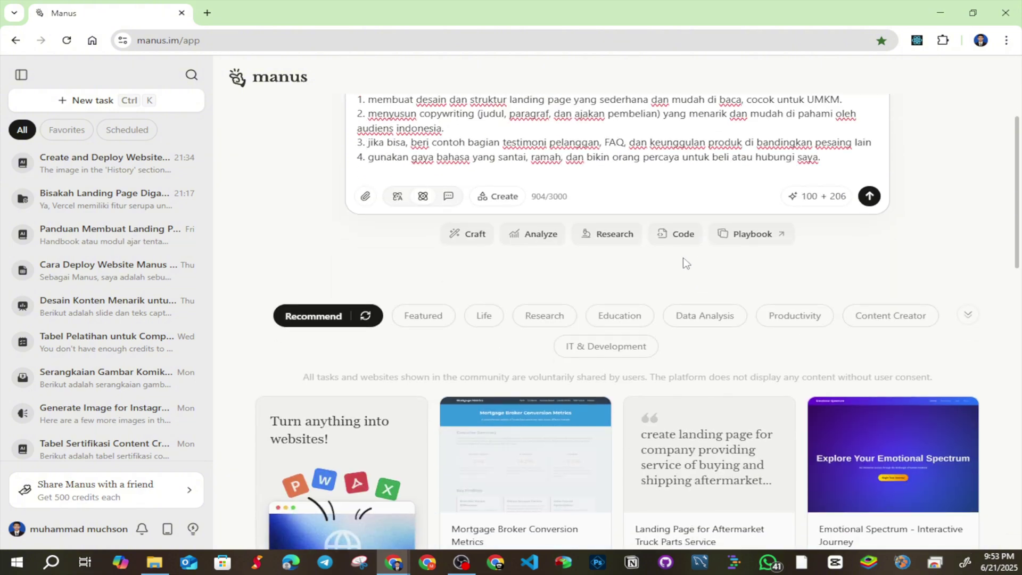
{"action": "scroll", "coordinate": [586, 282], "scroll_direction": "up", "scroll_amount": 3}
{"action": "scroll", "coordinate": [505, 293], "scroll_direction": "up", "scroll_amount": 3}
{"action": "scroll", "coordinate": [449, 296], "scroll_direction": "down", "scroll_amount": 3}
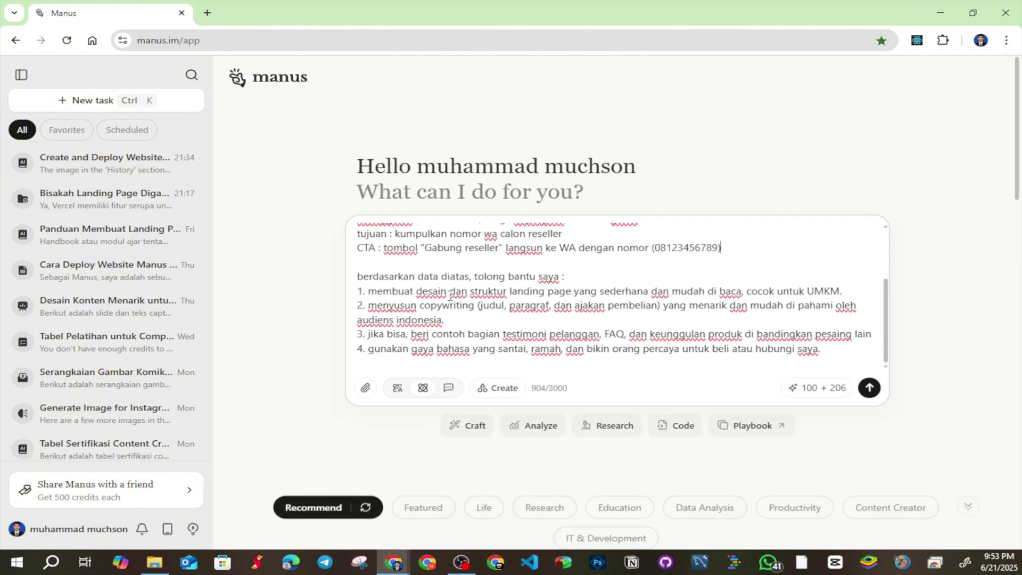
{"action": "scroll", "coordinate": [511, 287], "scroll_direction": "down", "scroll_amount": 3}
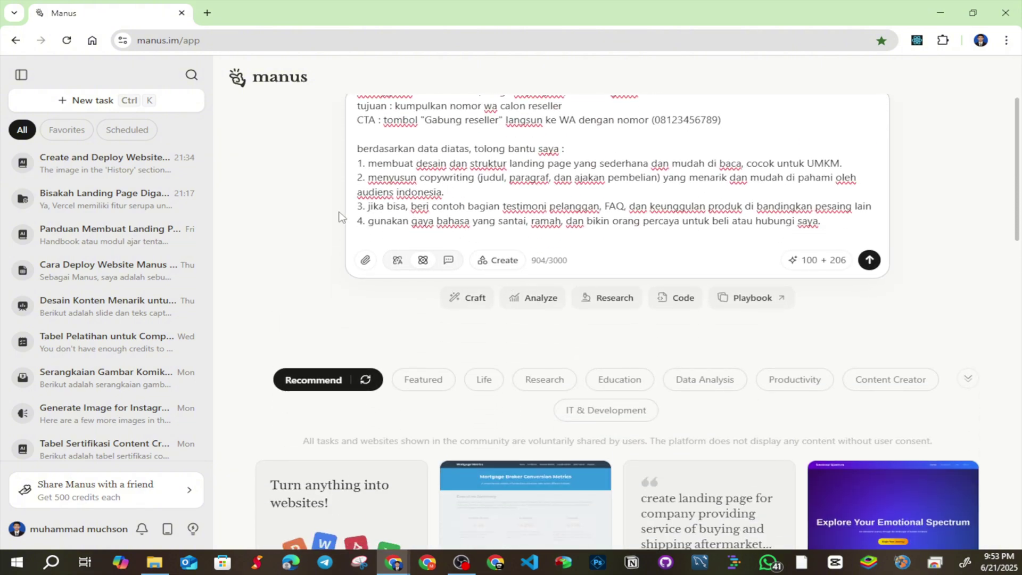
{"action": "scroll", "coordinate": [305, 235], "scroll_direction": "up", "scroll_amount": 3}
{"action": "scroll", "coordinate": [498, 305], "scroll_direction": "up", "scroll_amount": 3}
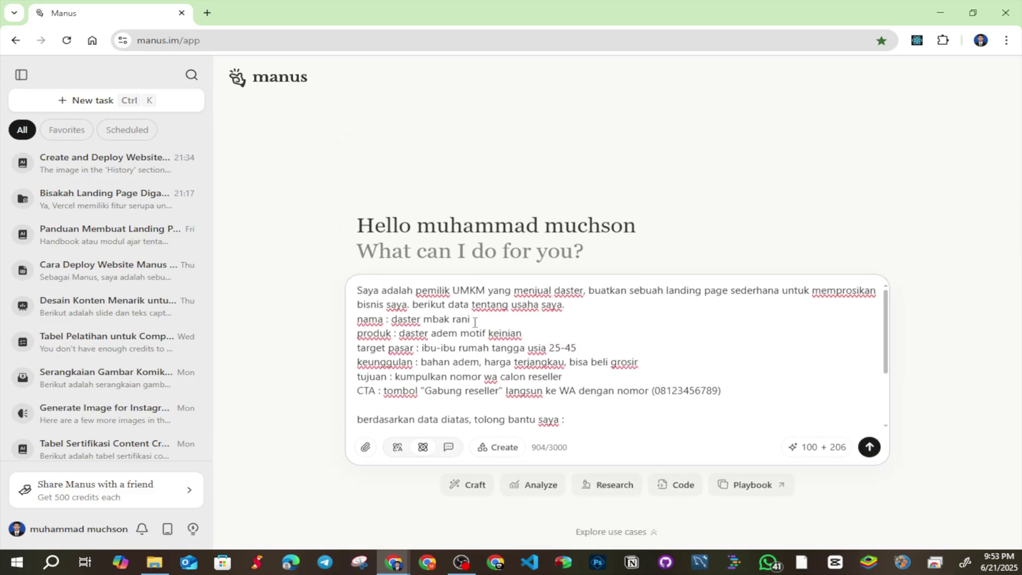
{"action": "scroll", "coordinate": [485, 316], "scroll_direction": "down", "scroll_amount": 5}
{"action": "scroll", "coordinate": [485, 316], "scroll_direction": "down", "scroll_amount": 2}
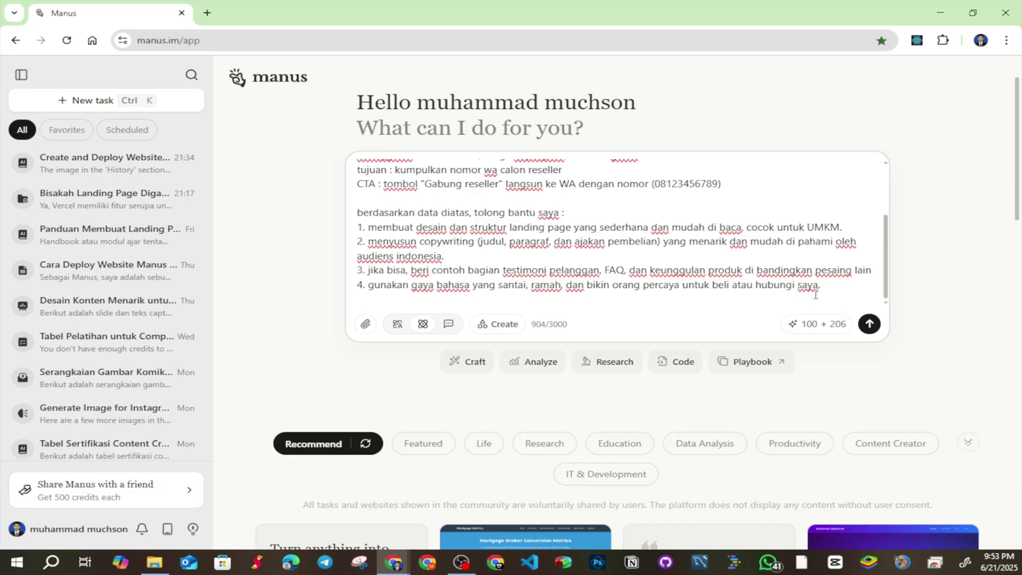
{"action": "left_click", "coordinate": [854, 287]}
{"action": "scroll", "coordinate": [721, 264], "scroll_direction": "up", "scroll_amount": 3}
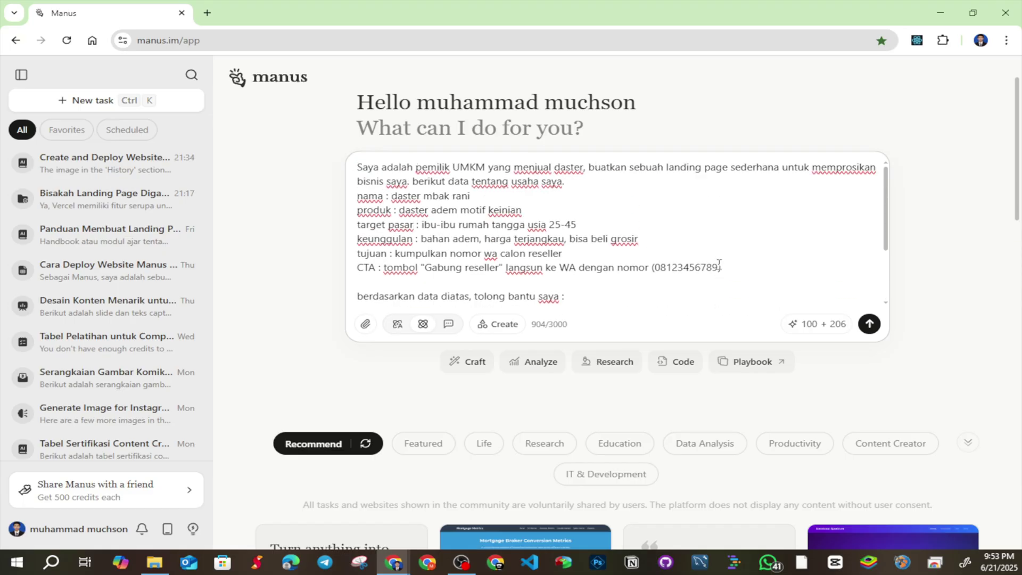
{"action": "scroll", "coordinate": [723, 264], "scroll_direction": "down", "scroll_amount": 3}
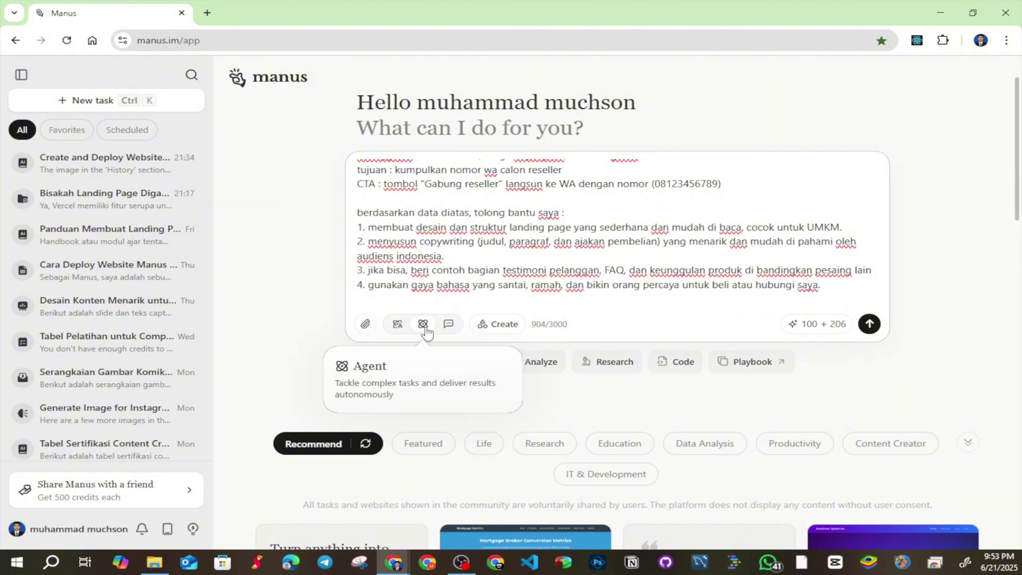
Send the brief, expand the sent message, and review the 'Riset dan perencanaan' step
{"action": "left_click", "coordinate": [867, 324]}
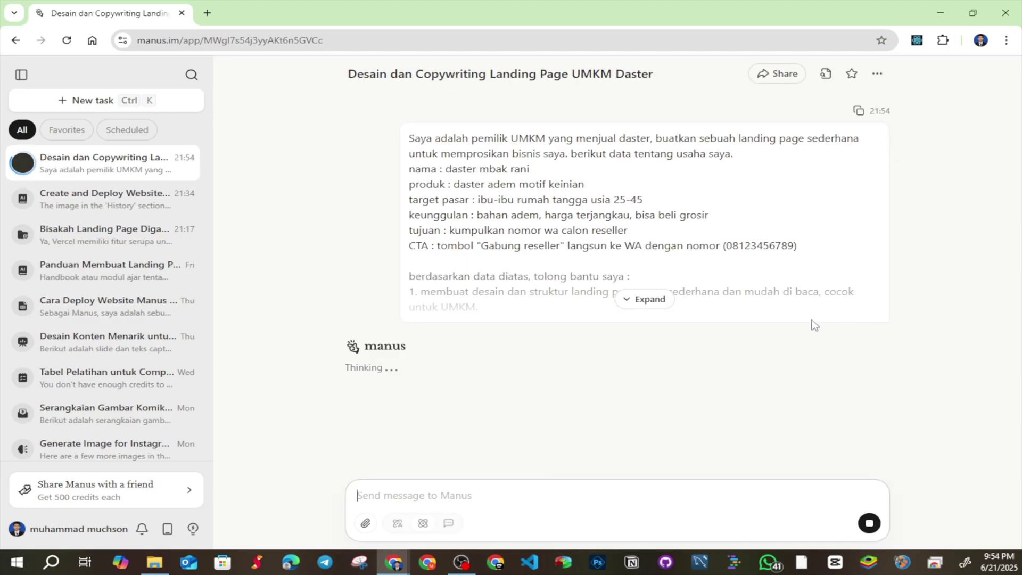
{"action": "left_click", "coordinate": [645, 298]}
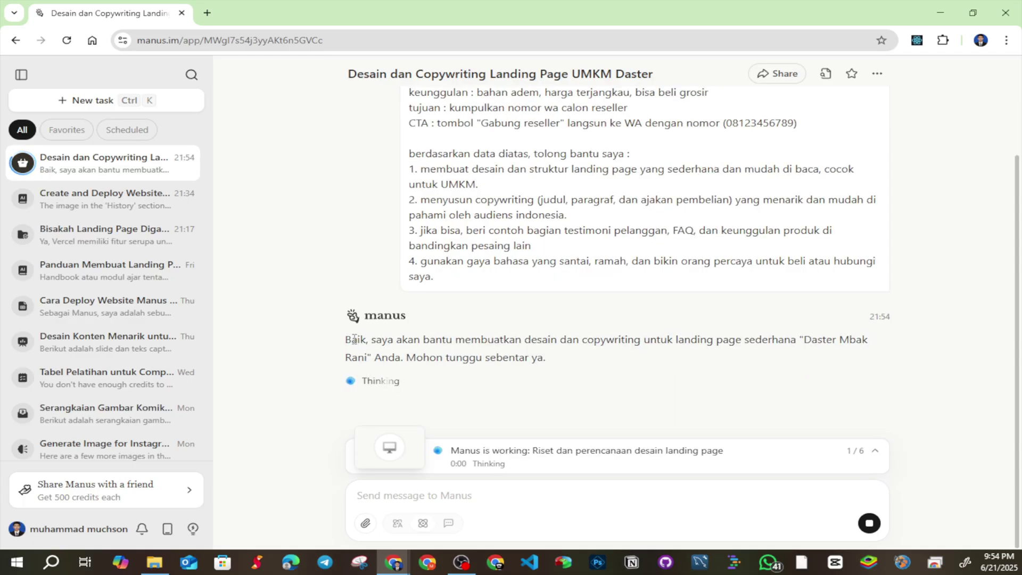
{"action": "left_click_drag", "start_coordinate": [352, 341], "coordinate": [495, 343]}
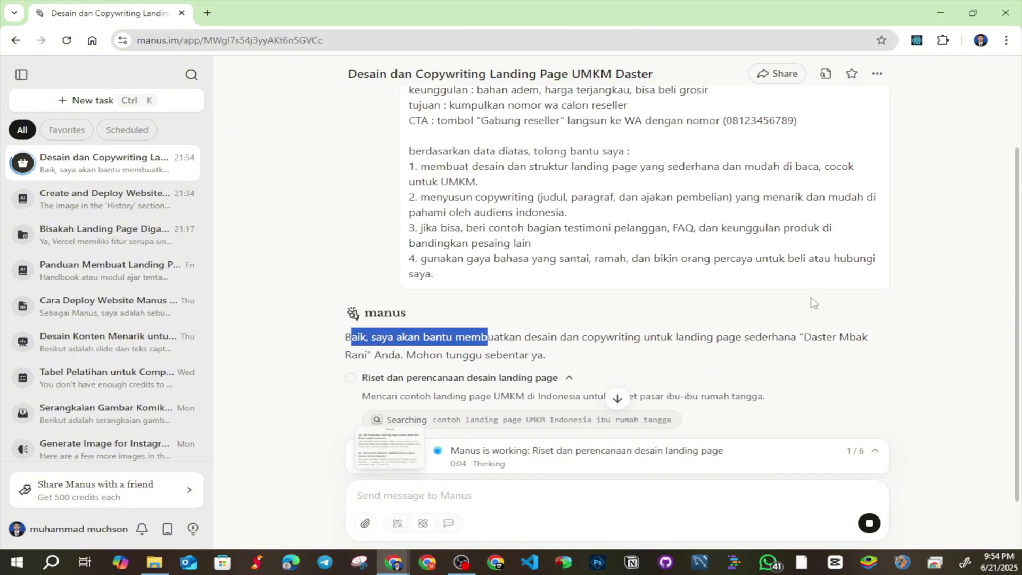
{"action": "left_click_drag", "start_coordinate": [382, 354], "coordinate": [415, 355]}
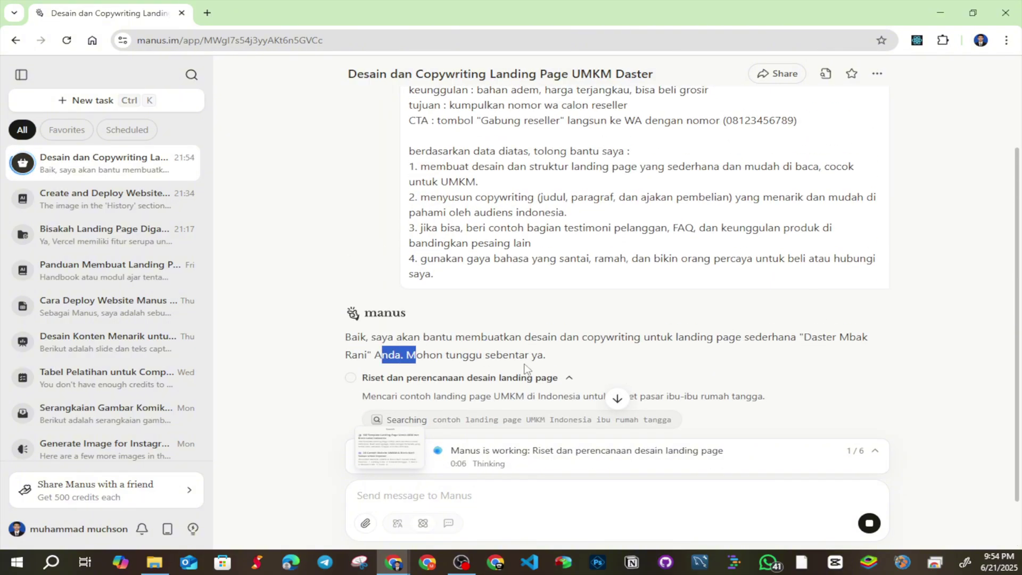
{"action": "scroll", "coordinate": [511, 352], "scroll_direction": "down", "scroll_amount": 1}
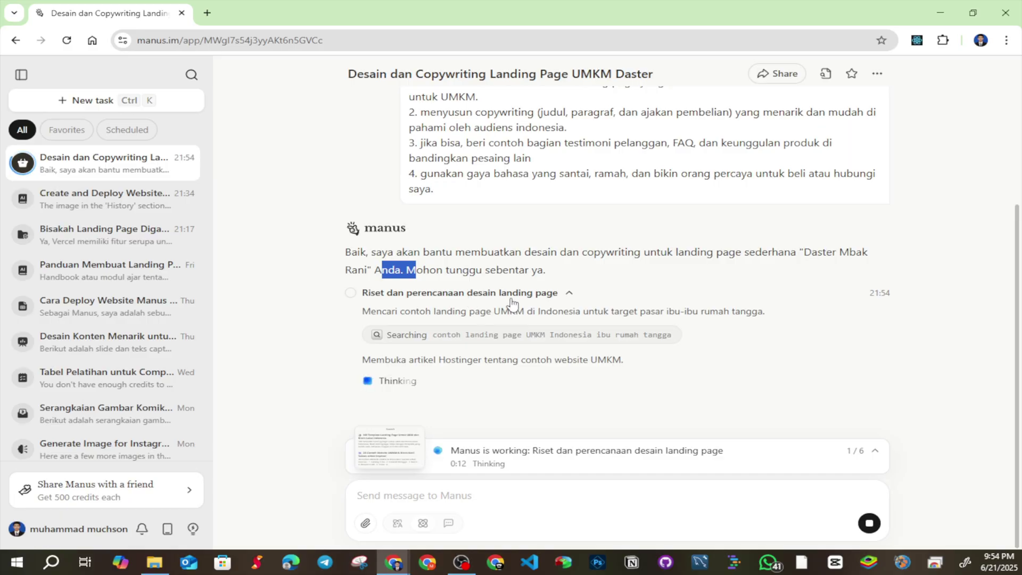
{"action": "left_click", "coordinate": [555, 297]}
{"action": "left_click", "coordinate": [551, 357]}
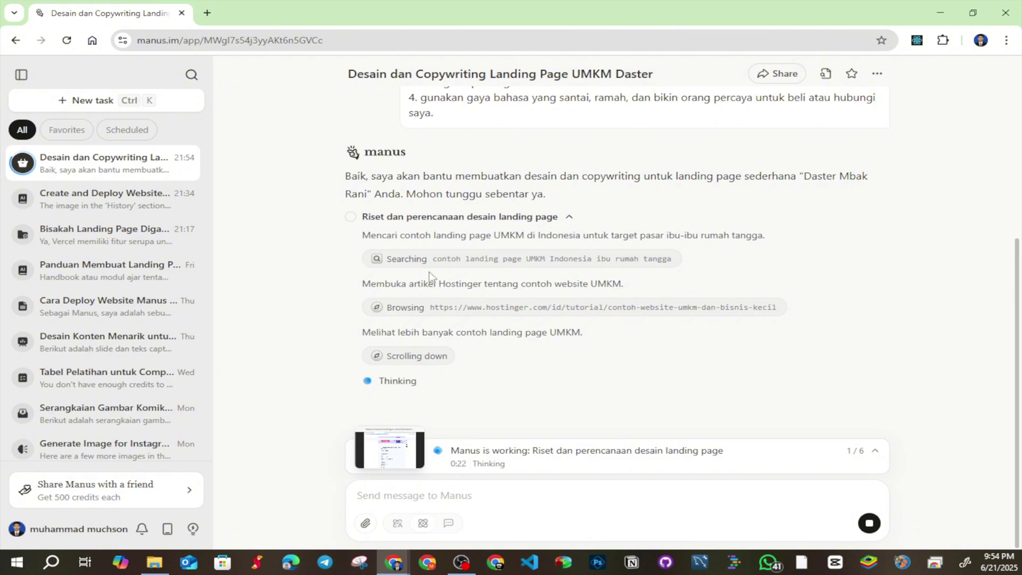
Replay Manus's search results, its Hostinger UMKM article visit and its three scrolling steps
{"action": "left_click", "coordinate": [425, 260]}
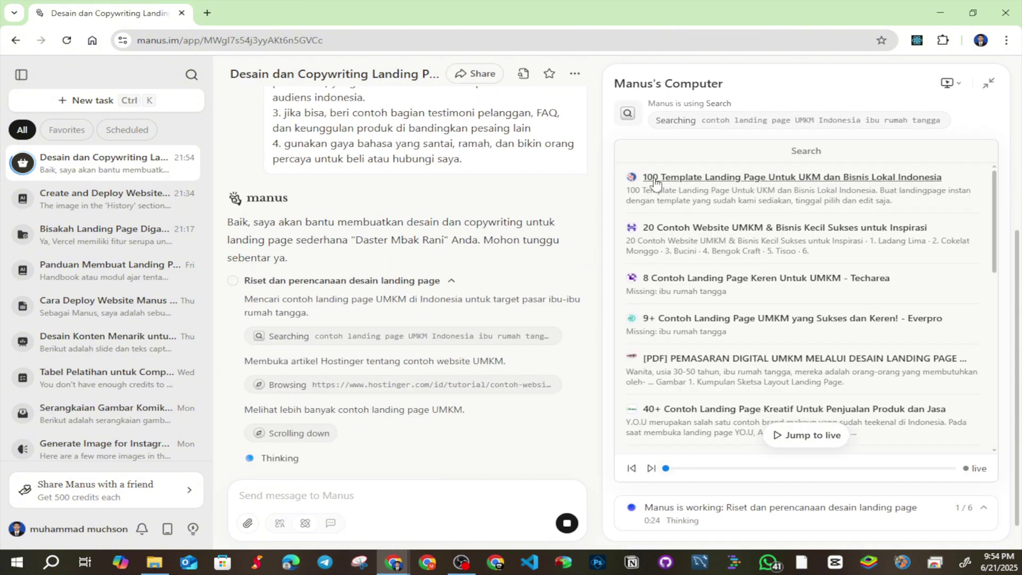
{"action": "scroll", "coordinate": [656, 240], "scroll_direction": "down", "scroll_amount": 5}
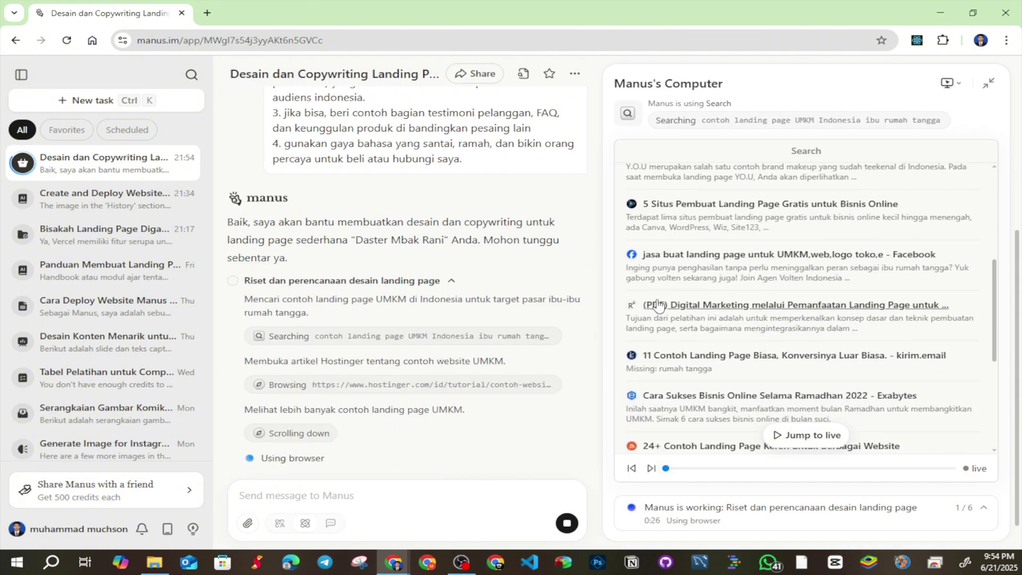
{"action": "scroll", "coordinate": [658, 305], "scroll_direction": "down", "scroll_amount": 5}
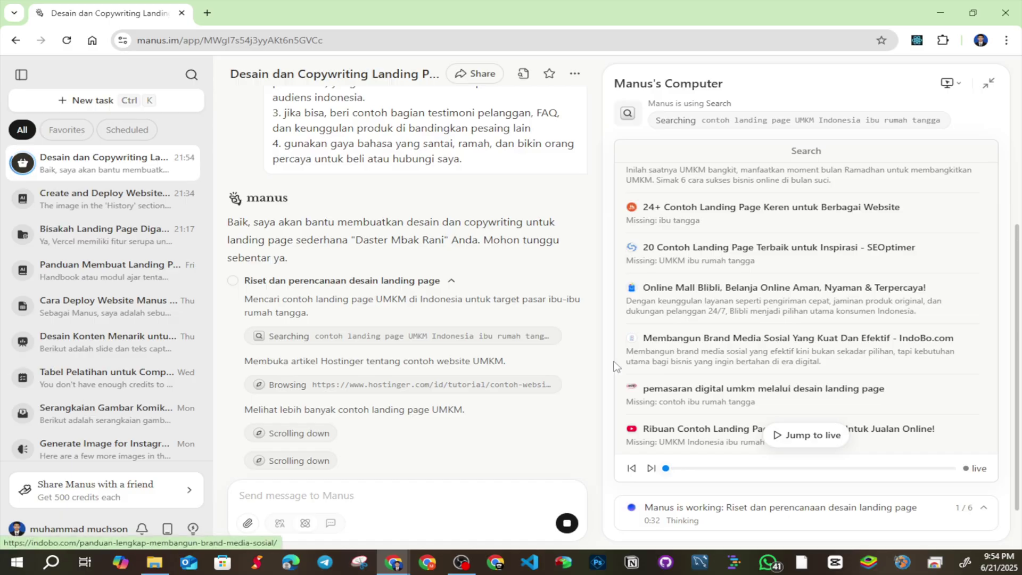
{"action": "left_click", "coordinate": [315, 390]}
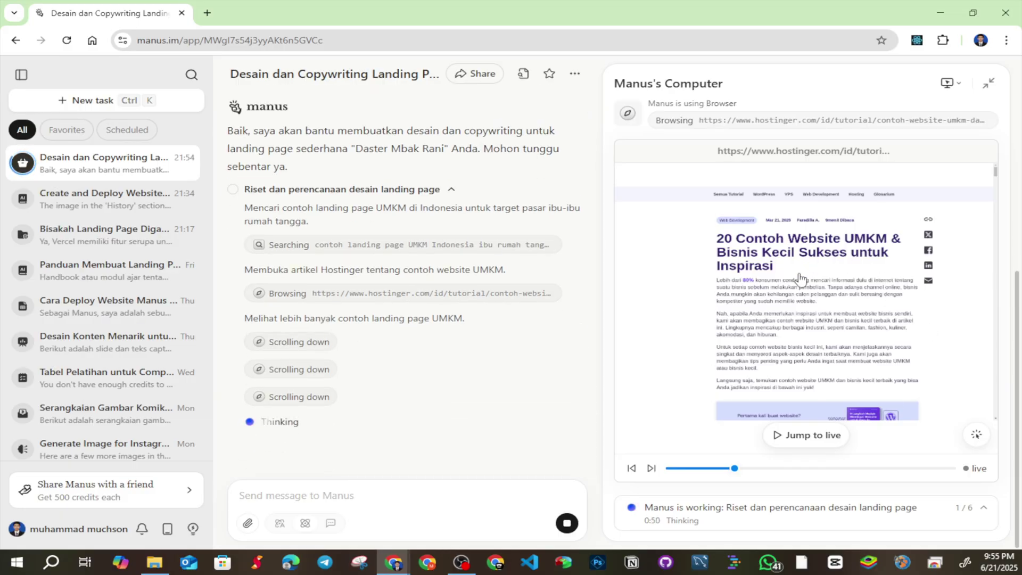
{"action": "left_click", "coordinate": [313, 347]}
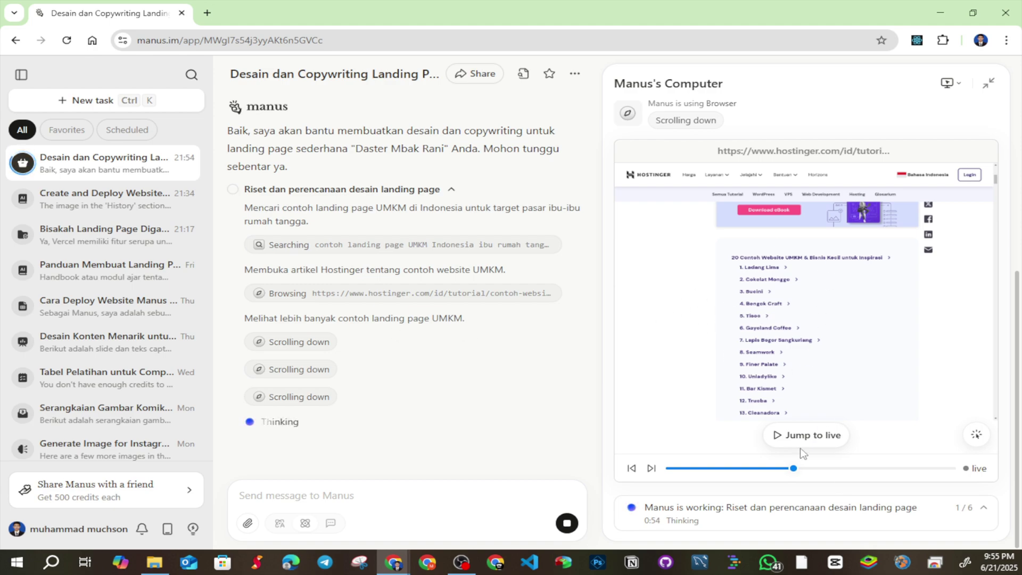
{"action": "left_click", "coordinate": [307, 370]}
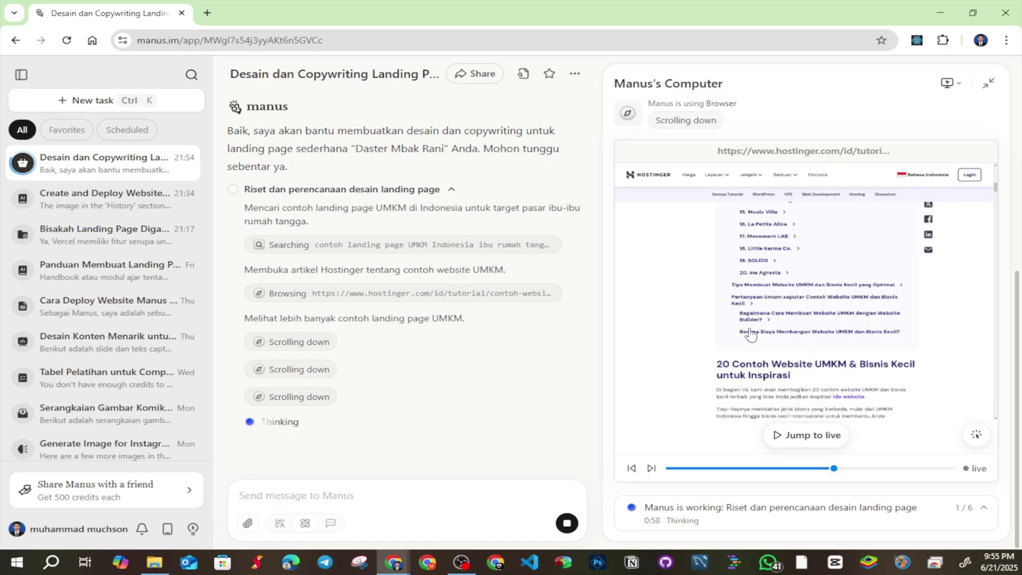
{"action": "left_click", "coordinate": [312, 396]}
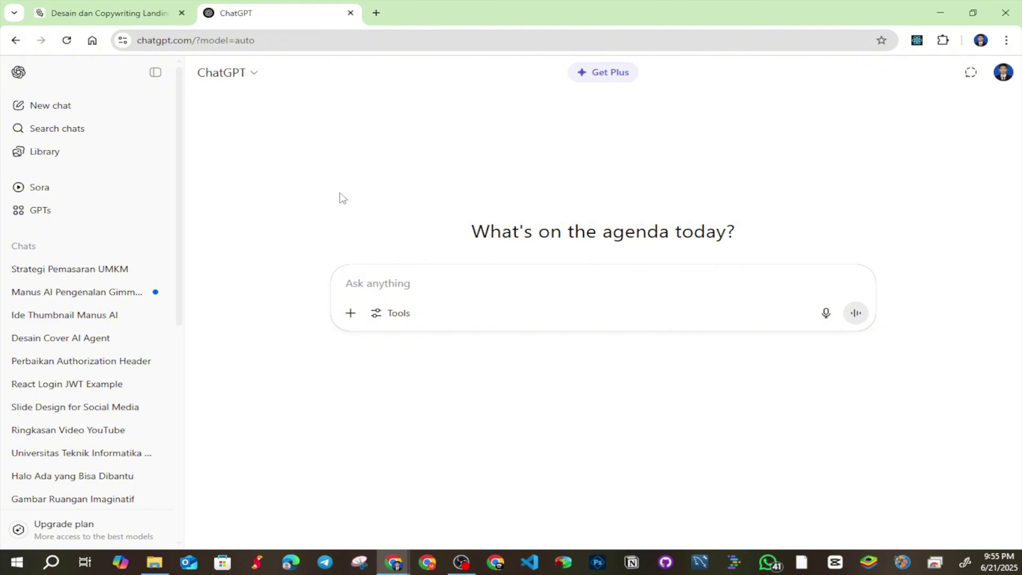
Copy the Daster Mbak Rani brief from the Manus task and send it in ChatGPT
{"action": "left_click", "coordinate": [122, 13]}
{"action": "scroll", "coordinate": [426, 250], "scroll_direction": "up", "scroll_amount": 5}
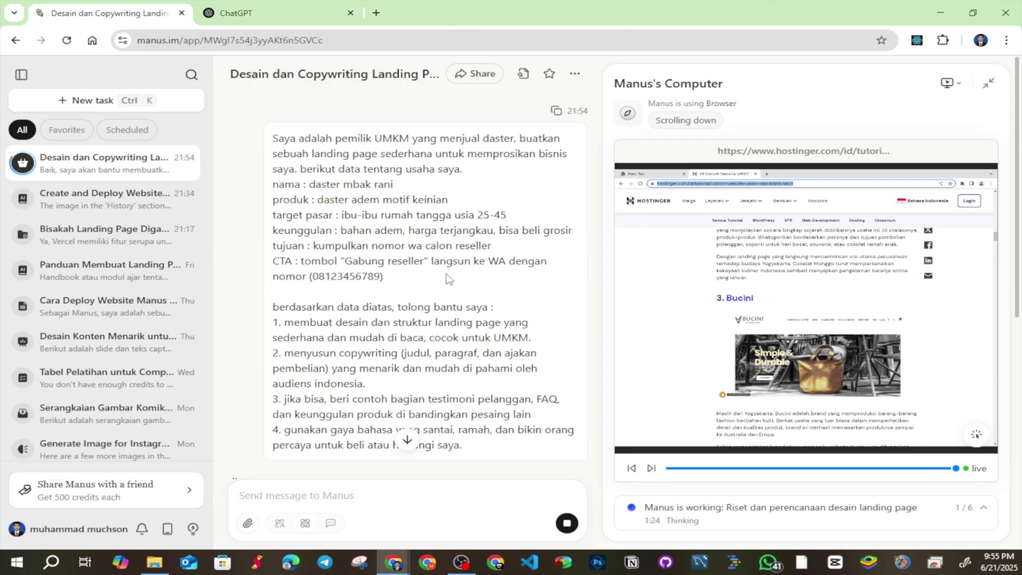
{"action": "left_click_drag", "start_coordinate": [274, 138], "coordinate": [477, 321]}
{"action": "key", "text": "ctrl+c"}
{"action": "left_click", "coordinate": [288, 10]}
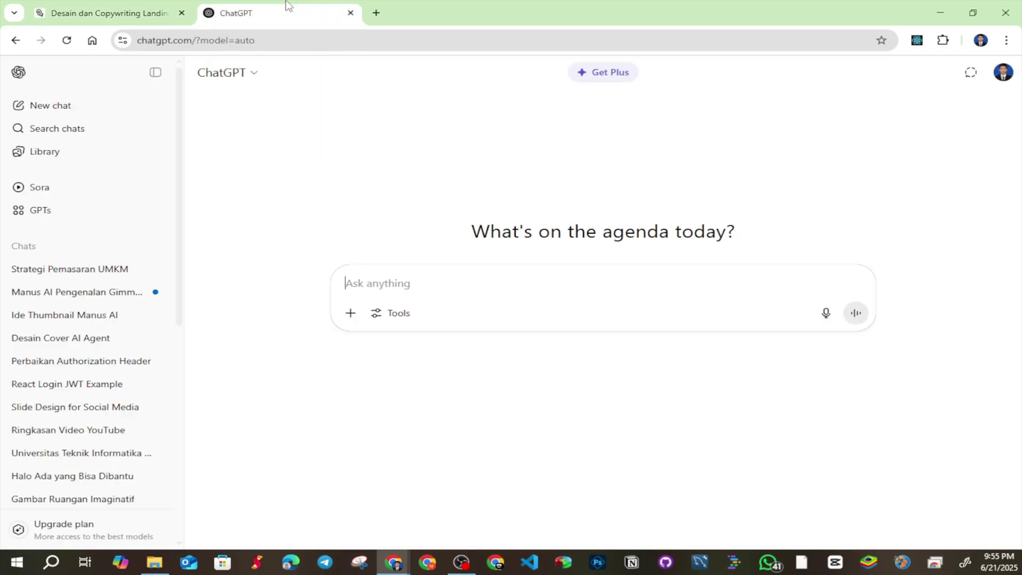
{"action": "left_click", "coordinate": [402, 275]}
{"action": "key", "text": "ctrl+v"}
{"action": "key", "text": "Return"}
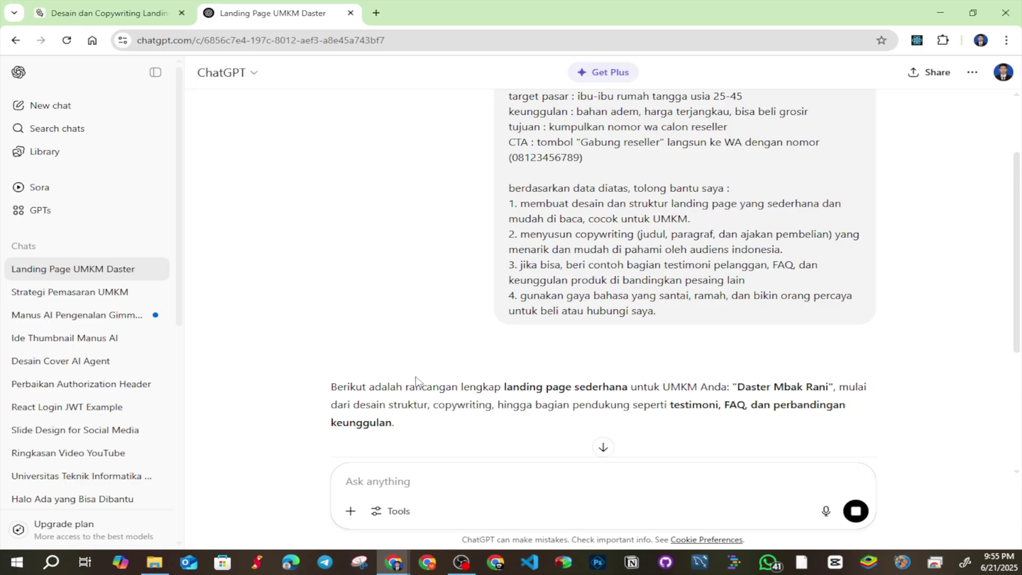
Read through ChatGPT's landing page structure and copywriting reply, highlighting passages along the way
{"action": "scroll", "coordinate": [415, 380], "scroll_direction": "down", "scroll_amount": 5}
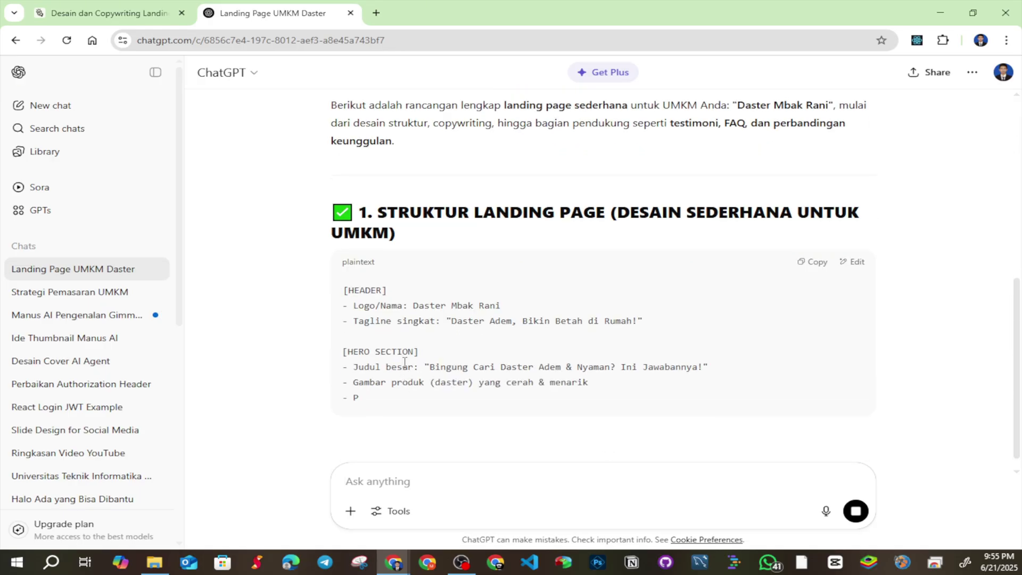
{"action": "scroll", "coordinate": [469, 362], "scroll_direction": "down", "scroll_amount": 2}
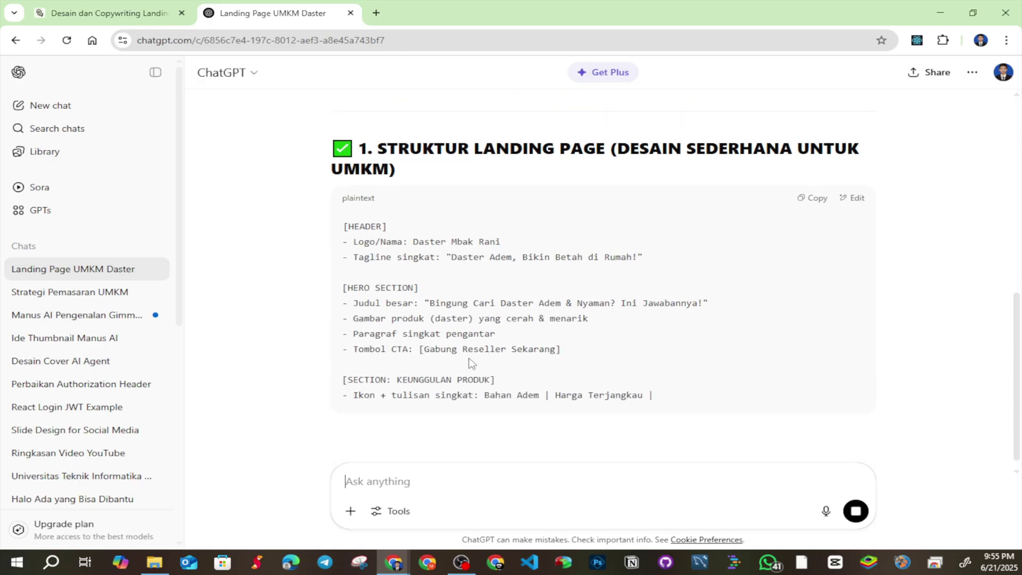
{"action": "left_click_drag", "start_coordinate": [470, 362], "coordinate": [620, 382]}
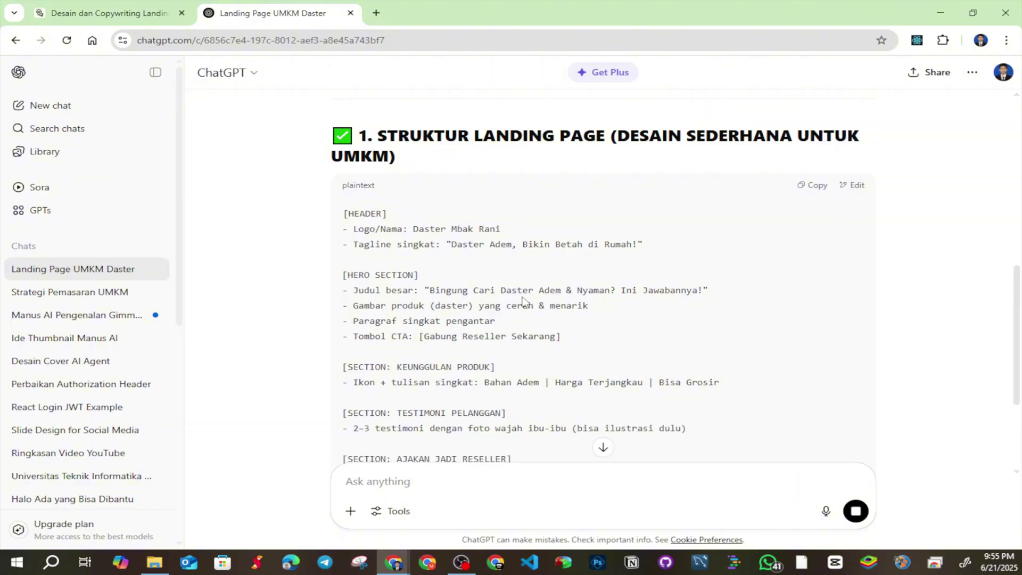
{"action": "scroll", "coordinate": [558, 295], "scroll_direction": "down", "scroll_amount": 5}
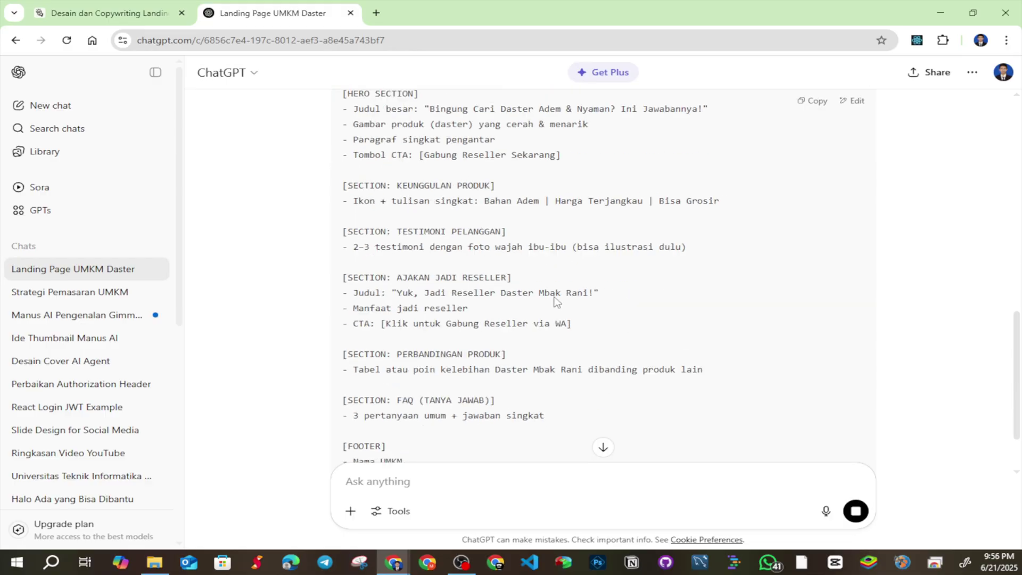
{"action": "scroll", "coordinate": [537, 339], "scroll_direction": "up", "scroll_amount": 5}
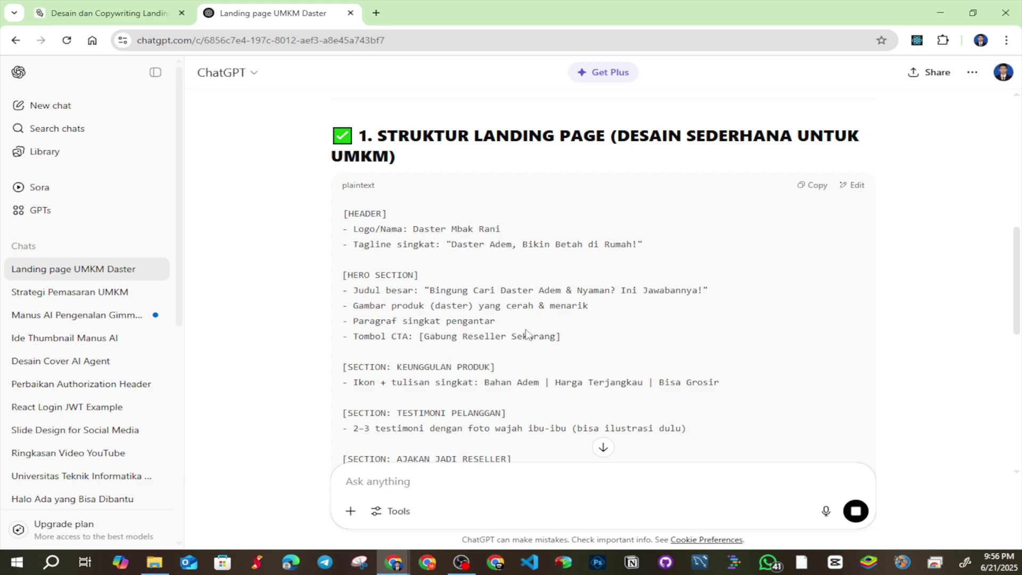
{"action": "scroll", "coordinate": [532, 338], "scroll_direction": "up", "scroll_amount": 5}
{"action": "scroll", "coordinate": [536, 346], "scroll_direction": "down", "scroll_amount": 5}
{"action": "scroll", "coordinate": [349, 162], "scroll_direction": "up", "scroll_amount": 3}
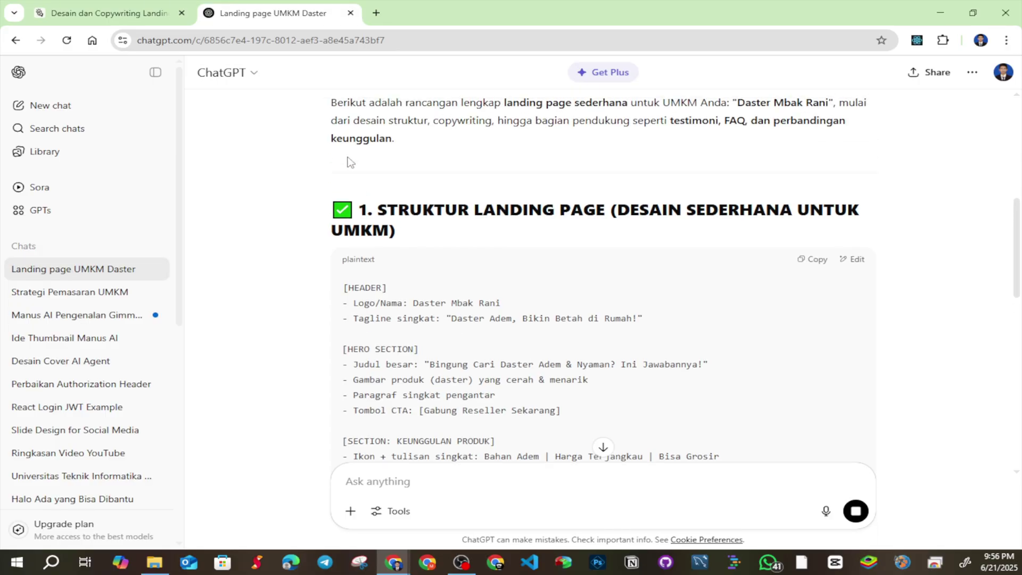
{"action": "left_click_drag", "start_coordinate": [336, 155], "coordinate": [459, 322]}
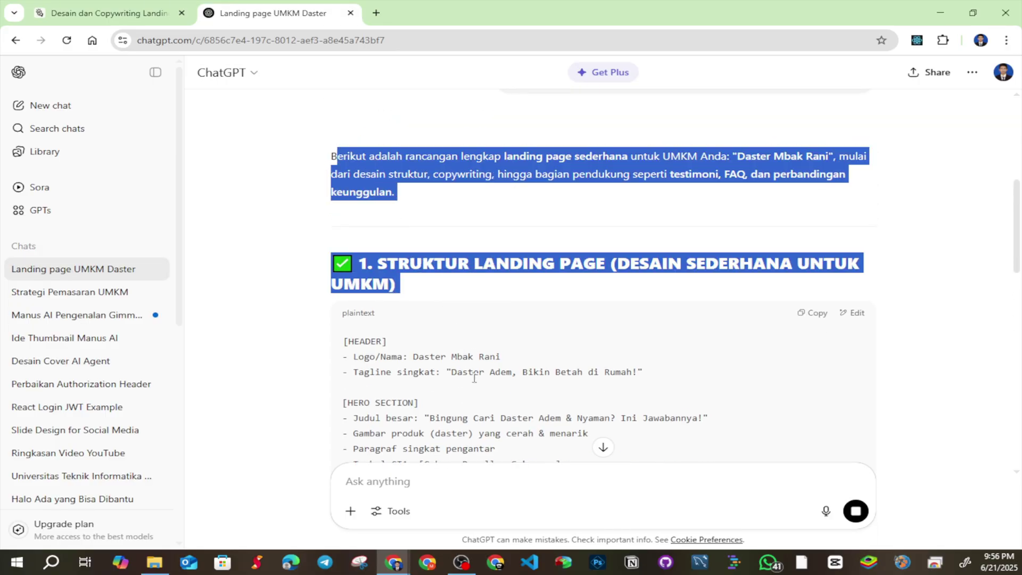
{"action": "scroll", "coordinate": [474, 378], "scroll_direction": "down", "scroll_amount": 7}
Replay a scrolling step, jump to live, and watch Manus deliver index.html, style.css, script.js and copywriting
{"action": "left_click", "coordinate": [140, 12]}
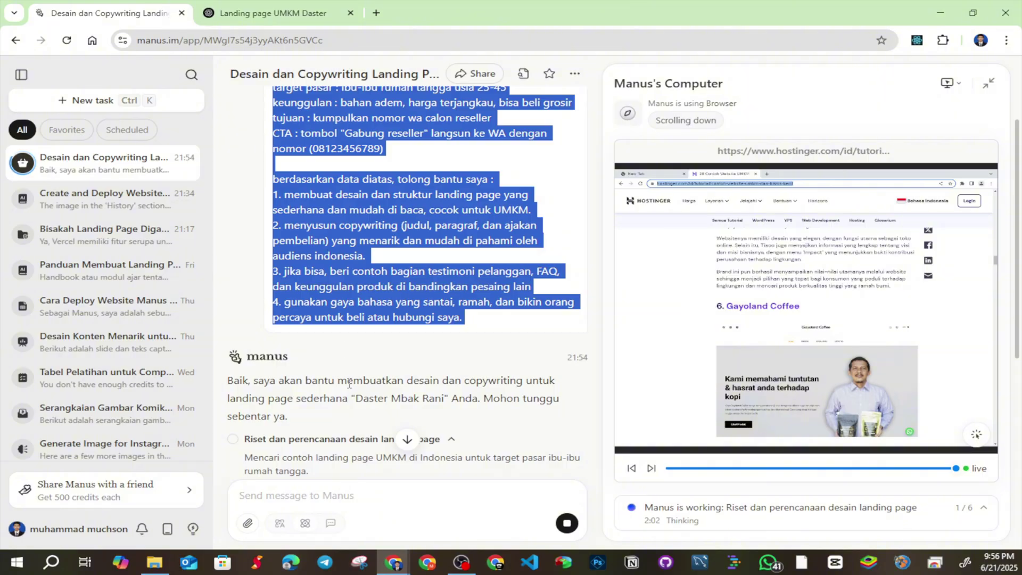
{"action": "scroll", "coordinate": [351, 372], "scroll_direction": "down", "scroll_amount": 8}
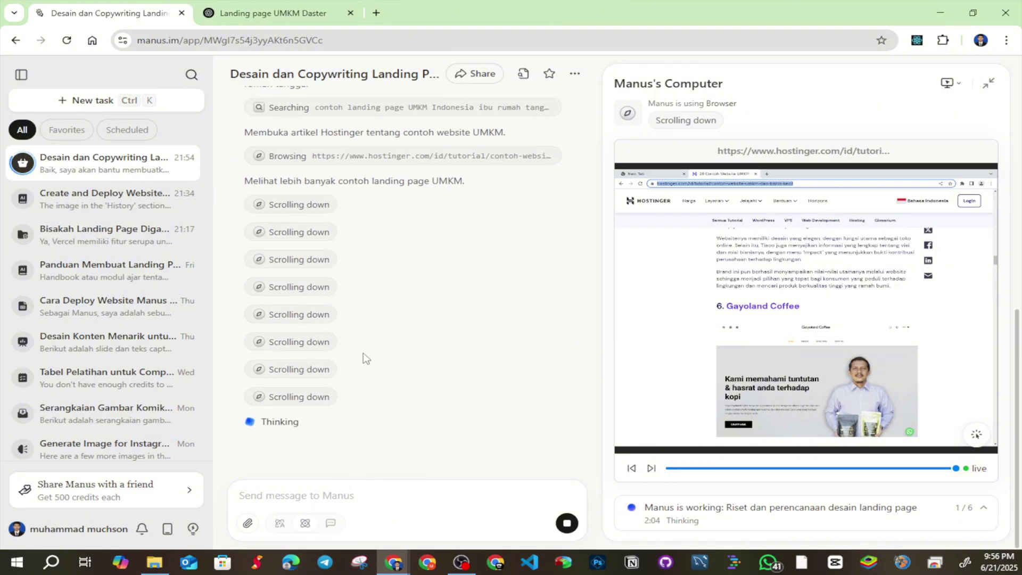
{"action": "left_click", "coordinate": [325, 370]}
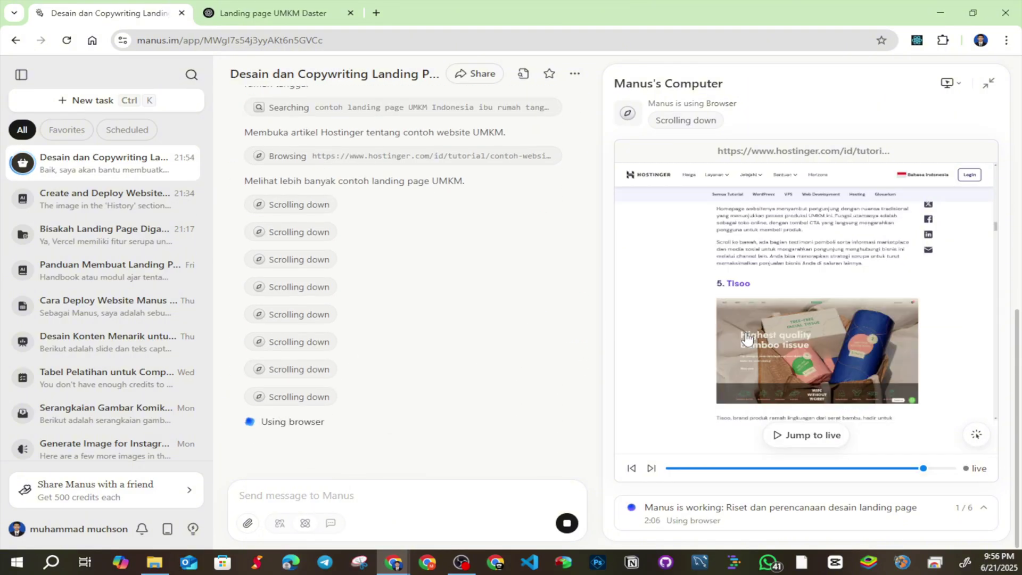
{"action": "left_click", "coordinate": [319, 397]}
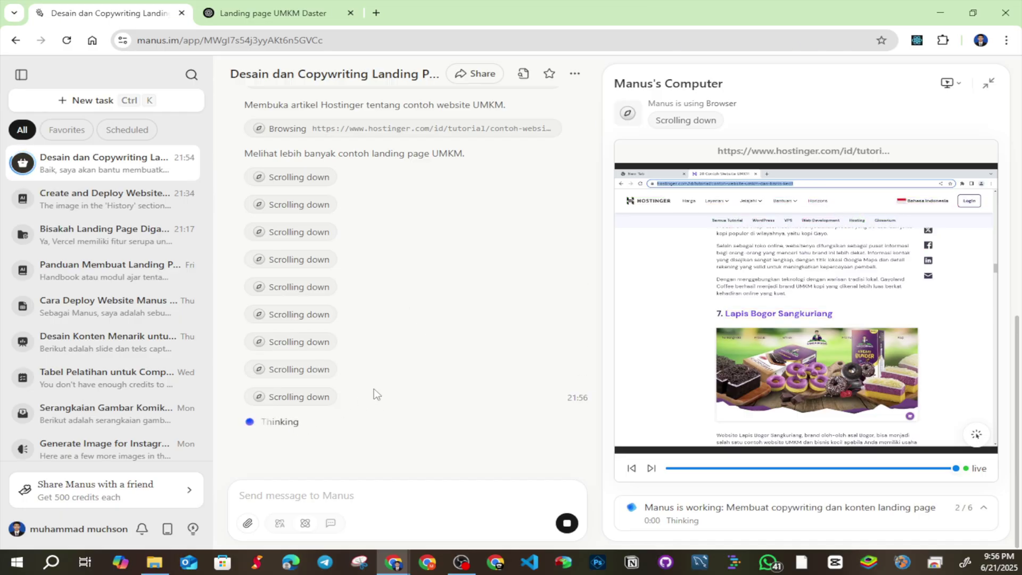
{"action": "scroll", "coordinate": [341, 404], "scroll_direction": "up", "scroll_amount": 2}
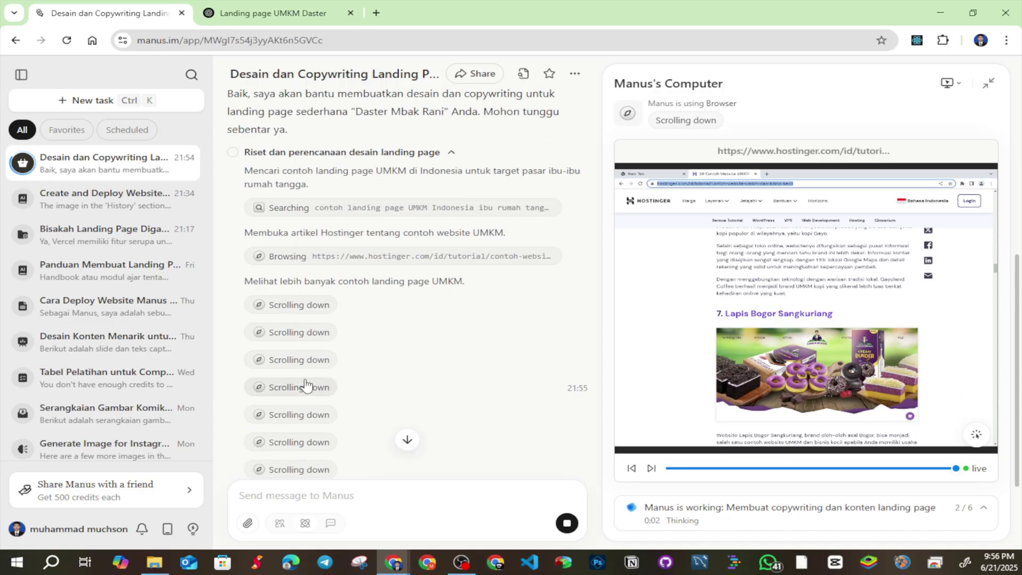
{"action": "scroll", "coordinate": [301, 362], "scroll_direction": "down", "scroll_amount": 2}
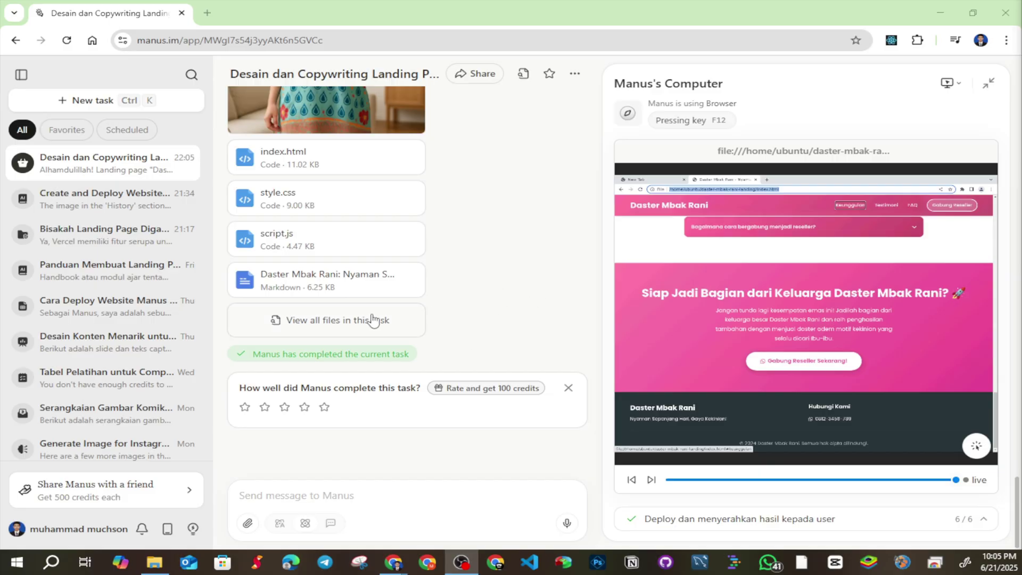
Give the completed landing page task five stars on the rating card and submit
{"action": "scroll", "coordinate": [394, 335], "scroll_direction": "up", "scroll_amount": 6}
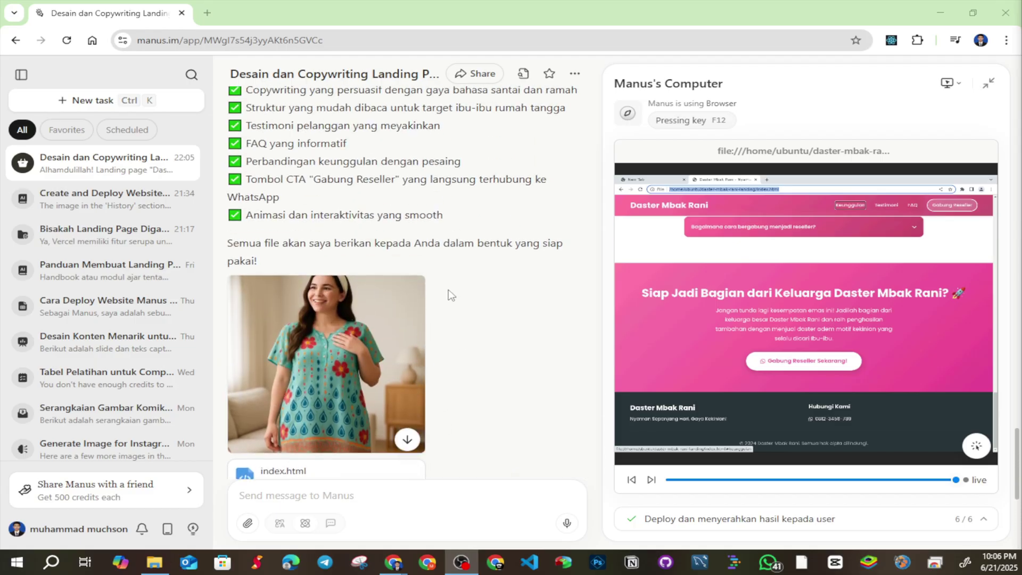
{"action": "scroll", "coordinate": [483, 316], "scroll_direction": "up", "scroll_amount": 6}
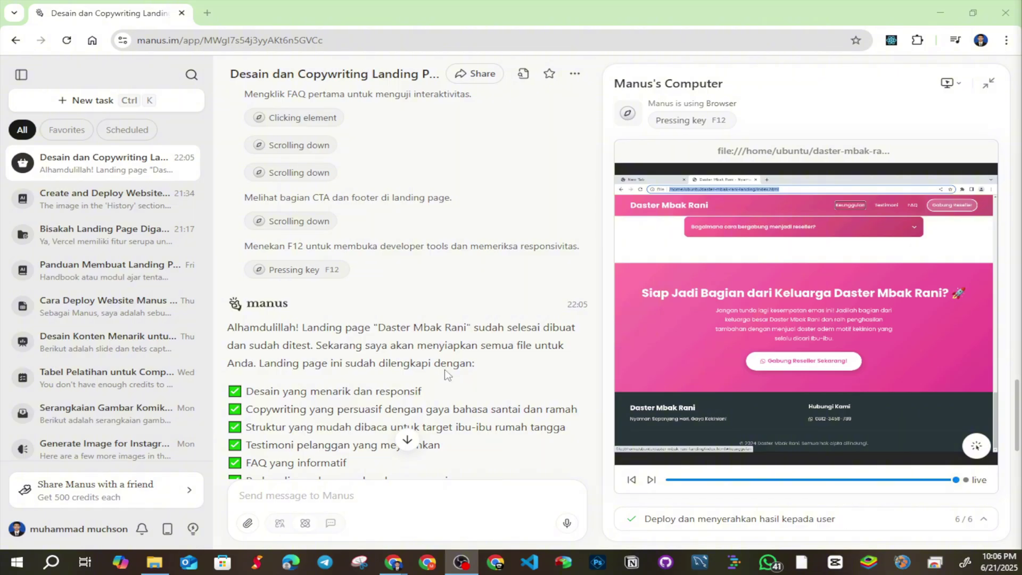
{"action": "scroll", "coordinate": [446, 374], "scroll_direction": "down", "scroll_amount": 12}
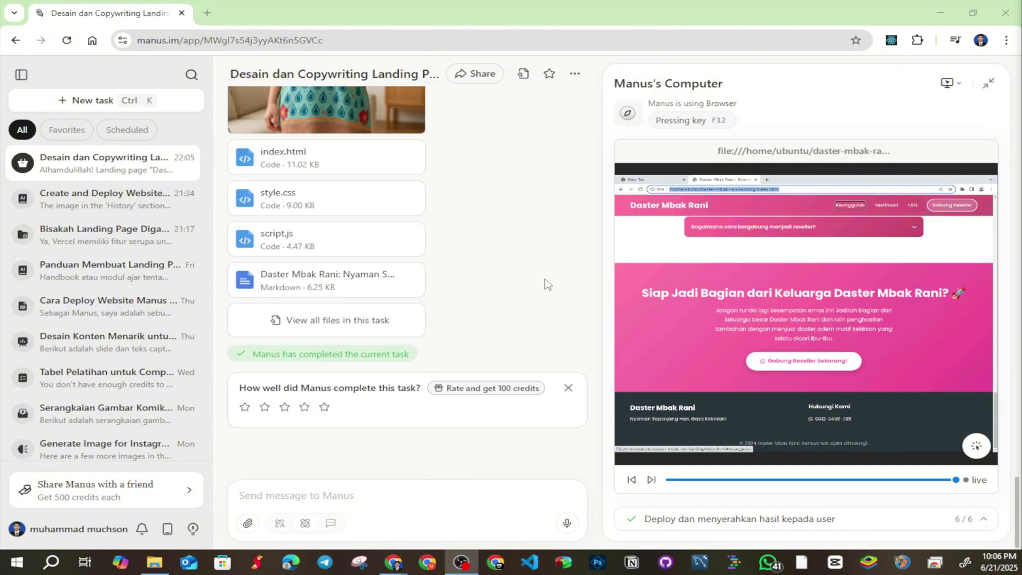
{"action": "left_click", "coordinate": [325, 408]}
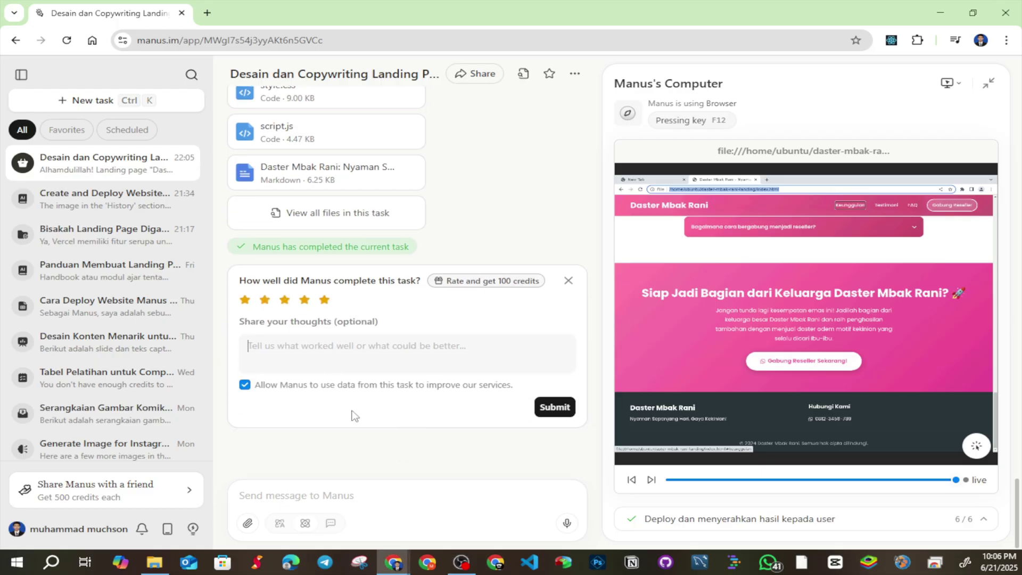
{"action": "left_click", "coordinate": [556, 407]}
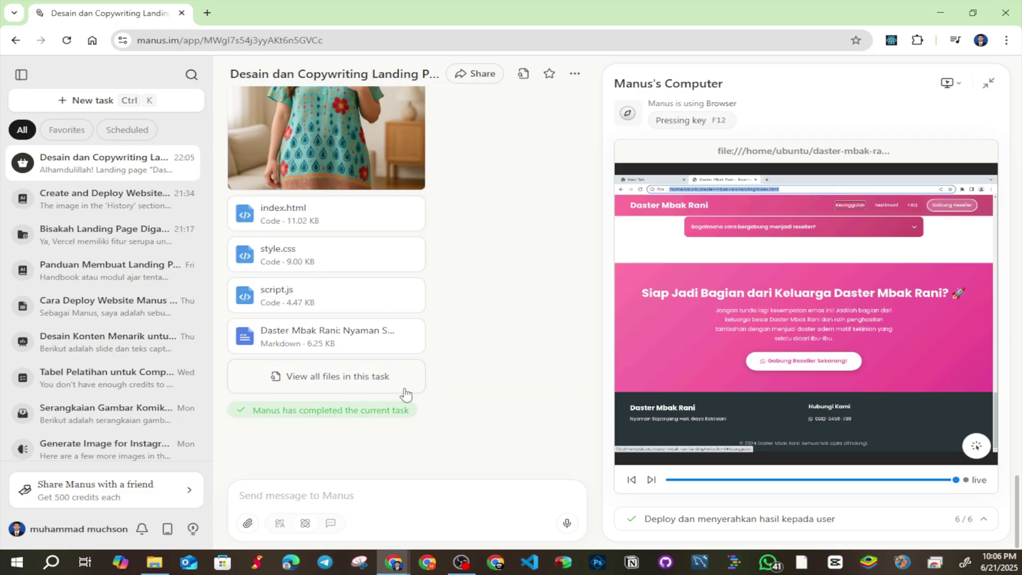
{"action": "scroll", "coordinate": [488, 410], "scroll_direction": "up", "scroll_amount": 5}
{"action": "scroll", "coordinate": [488, 407], "scroll_direction": "up", "scroll_amount": 5}
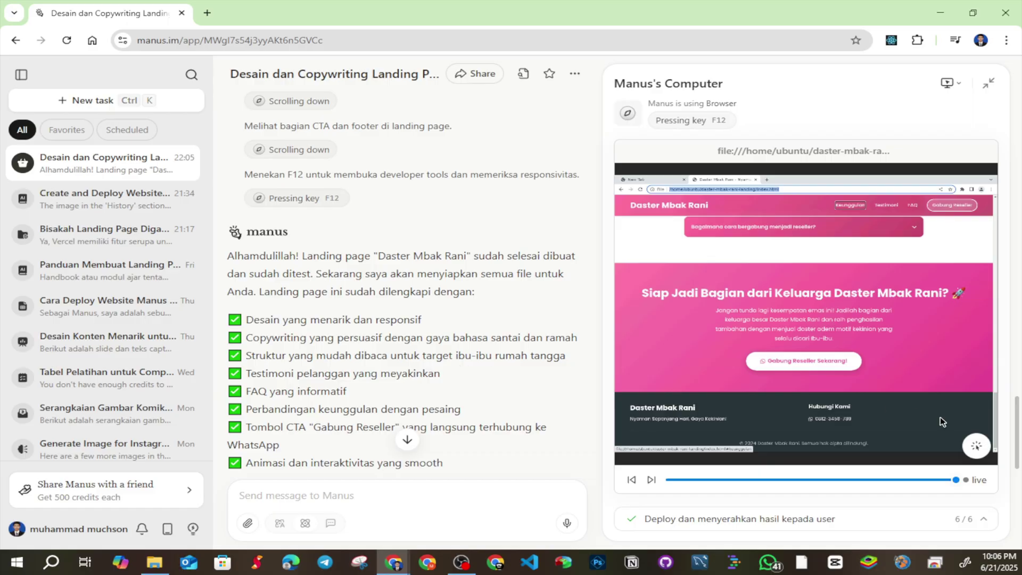
{"action": "scroll", "coordinate": [468, 378], "scroll_direction": "down", "scroll_amount": 10}
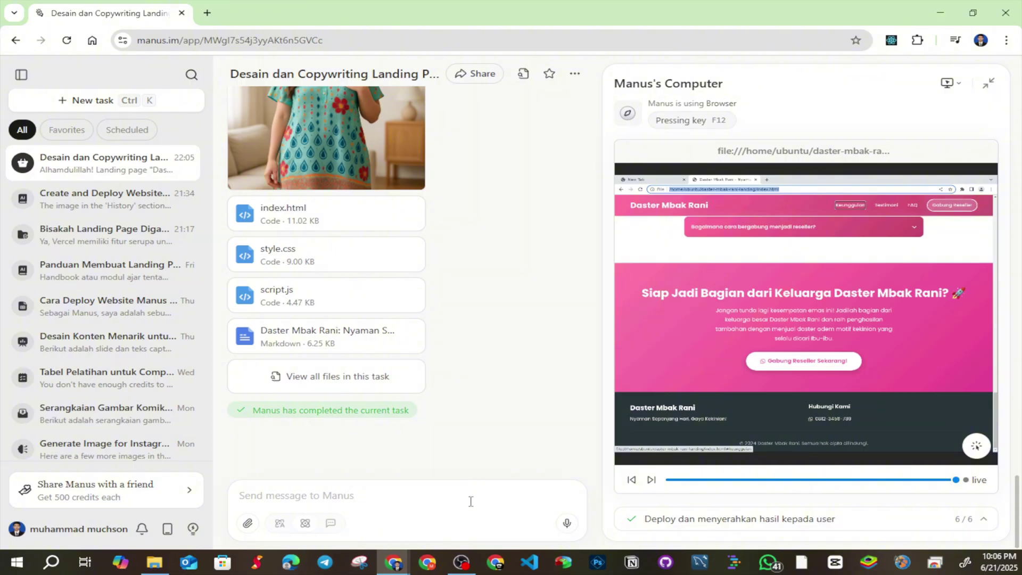
Filter the task's All files list by Links, Code files, Images and Documents, then close it
{"action": "left_click", "coordinate": [353, 390]}
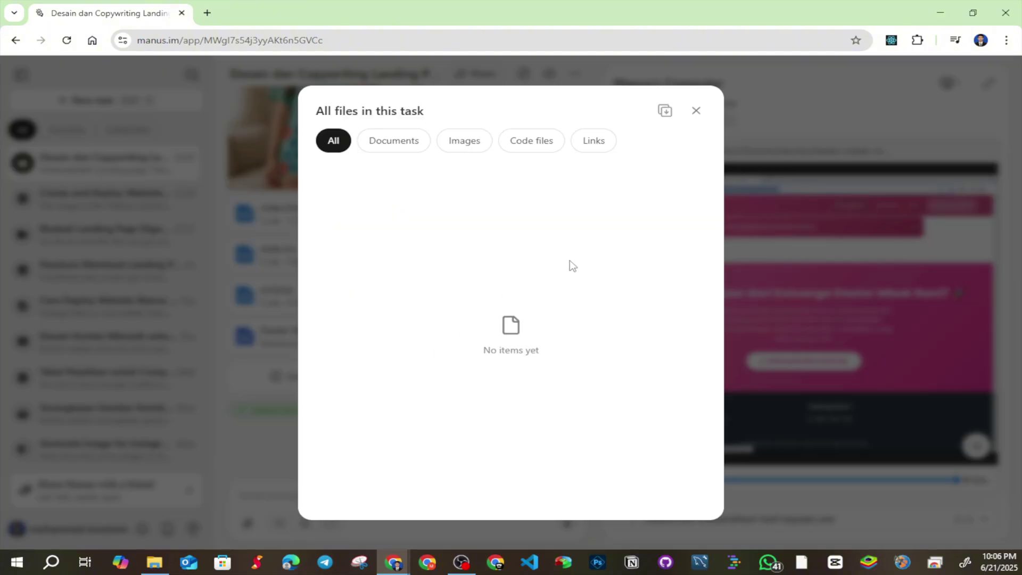
{"action": "left_click", "coordinate": [598, 143]}
{"action": "left_click", "coordinate": [541, 150]}
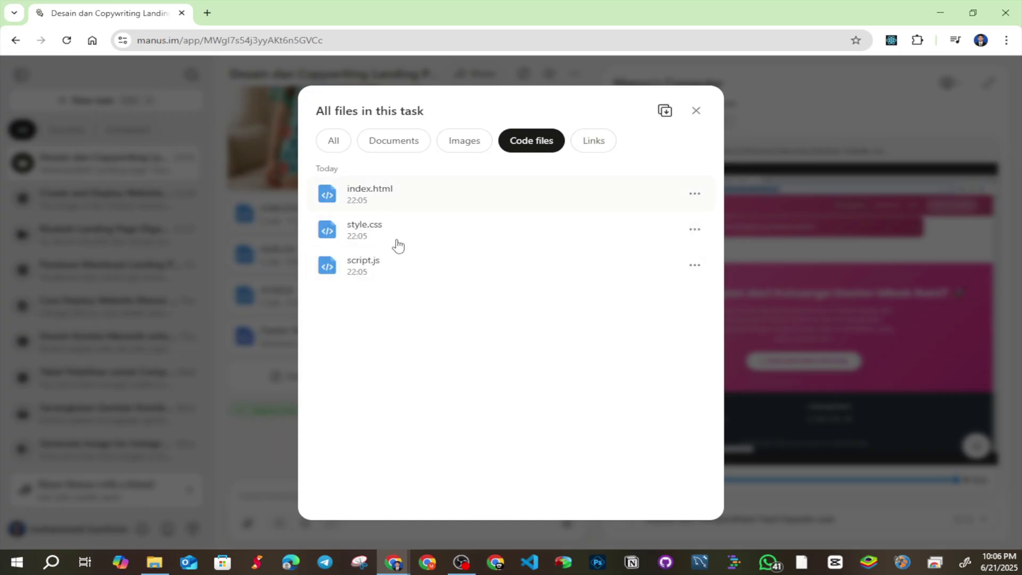
{"action": "left_click", "coordinate": [465, 149]}
{"action": "left_click", "coordinate": [418, 151]}
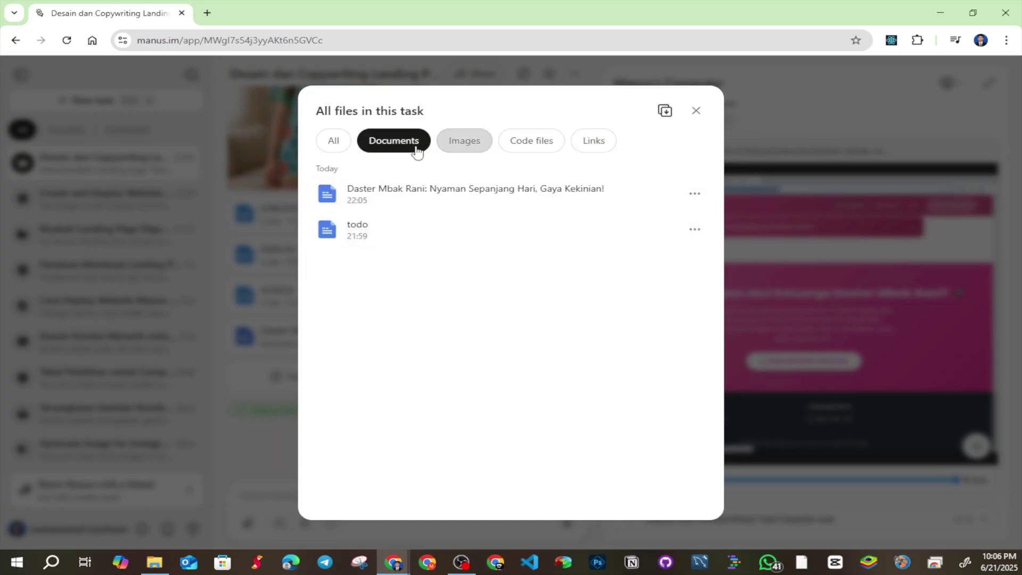
{"action": "left_click", "coordinate": [735, 548]}
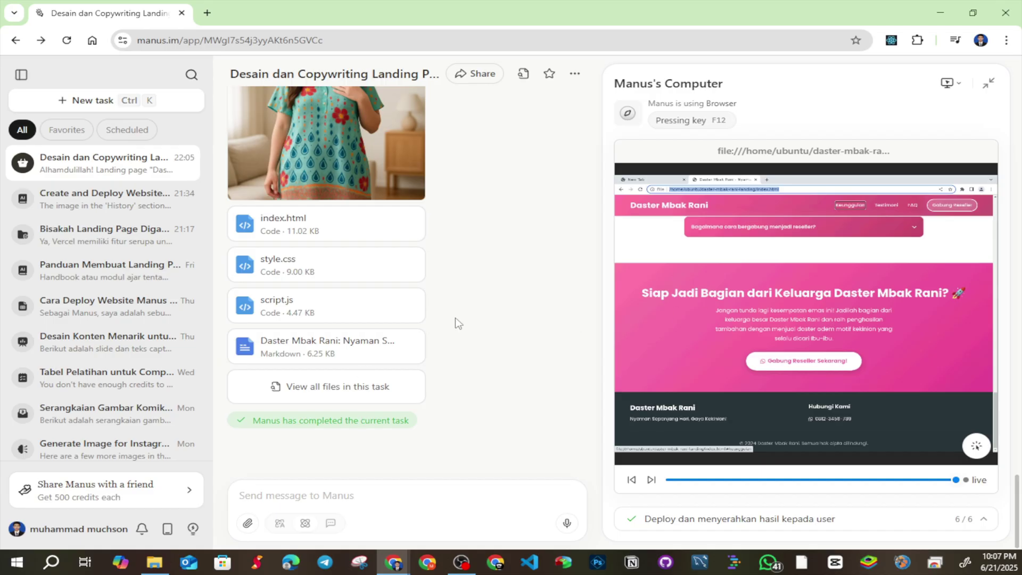
{"action": "left_click", "coordinate": [320, 499]}
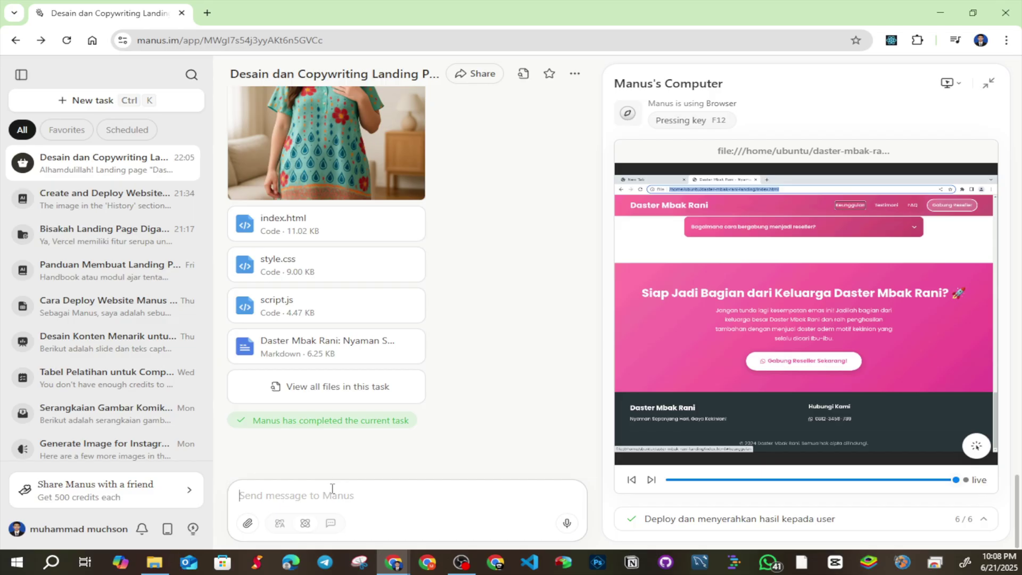
Send Manus the request 'deploy hasil landing page yang telah di buat ke dalam sub domain manus ai…'
{"action": "type", "text": "deploy hasil landing page "}
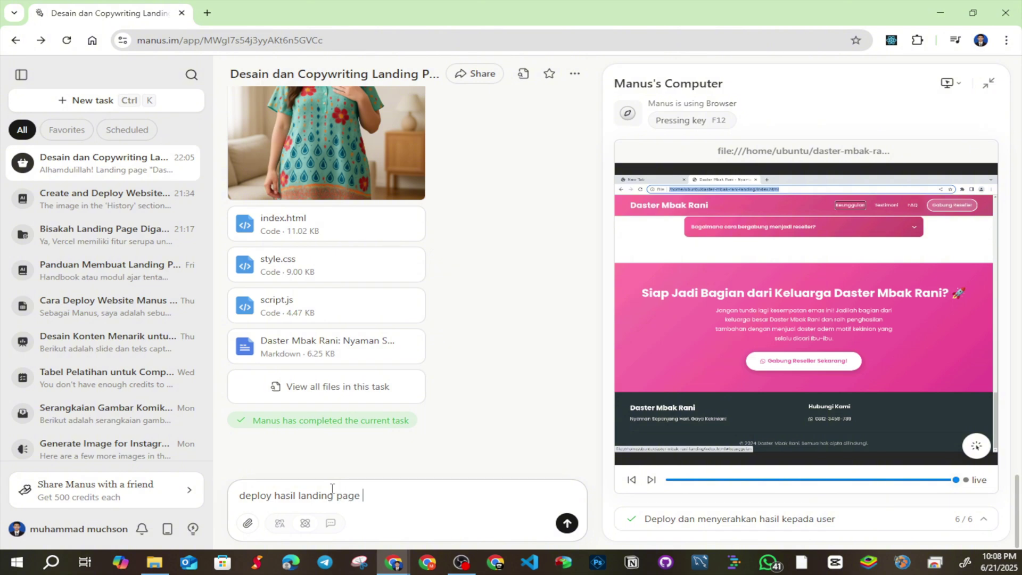
{"action": "type", "text": "yang telah di buat ke"}
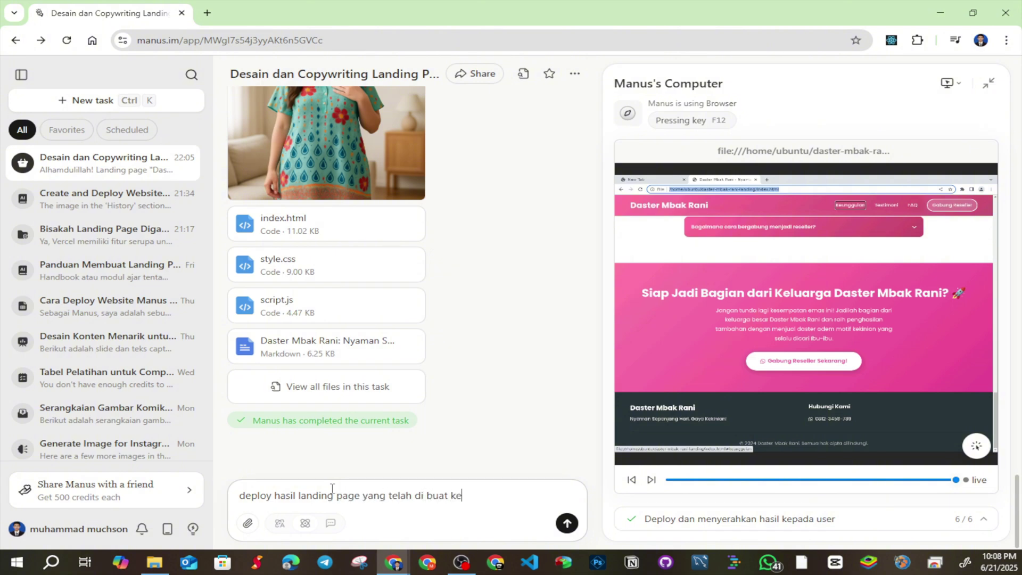
{"action": "type", "text": " dalam sub domai"}
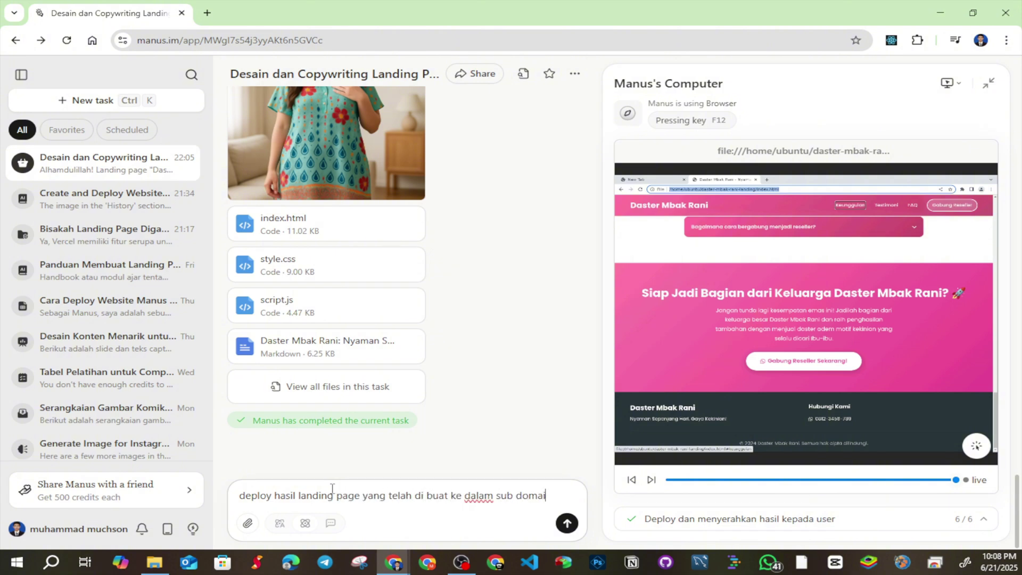
{"action": "type", "text": "n manus ai seh"}
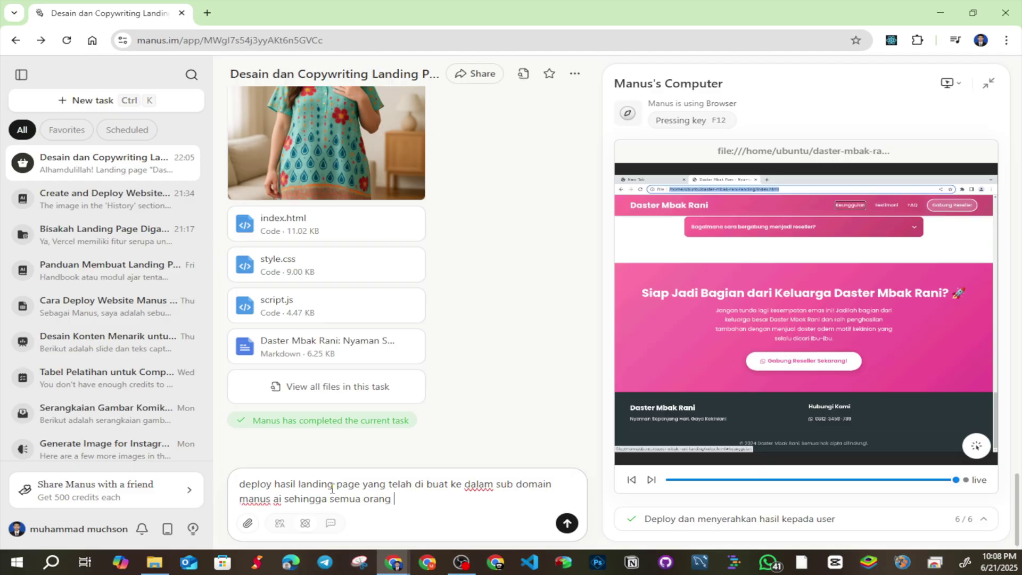
{"action": "type", "text": "ingga semua orang bisa melihatnya se"}
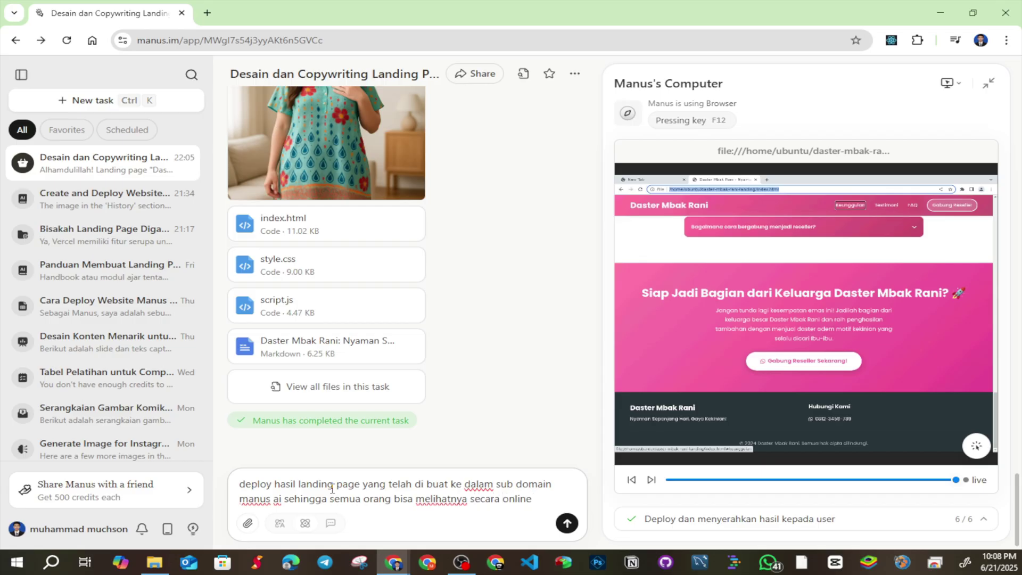
{"action": "type", "text": "cara online"}
{"action": "key", "text": "Return"}
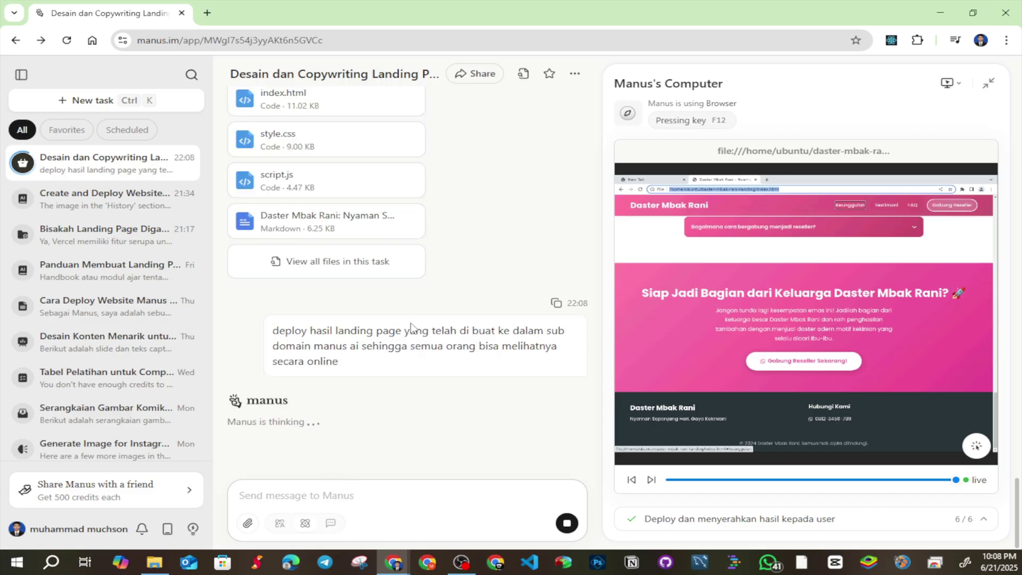
Read Manus's reply and its request to publish /home/ubuntu/daster-mbak-rani-landing, highlighting lines
{"action": "left_click_drag", "start_coordinate": [244, 362], "coordinate": [556, 363]}
{"action": "left_click_drag", "start_coordinate": [330, 380], "coordinate": [498, 381]}
{"action": "left_click", "coordinate": [351, 410]}
{"action": "triple_click", "coordinate": [289, 400]}
{"action": "left_click", "coordinate": [319, 413]}
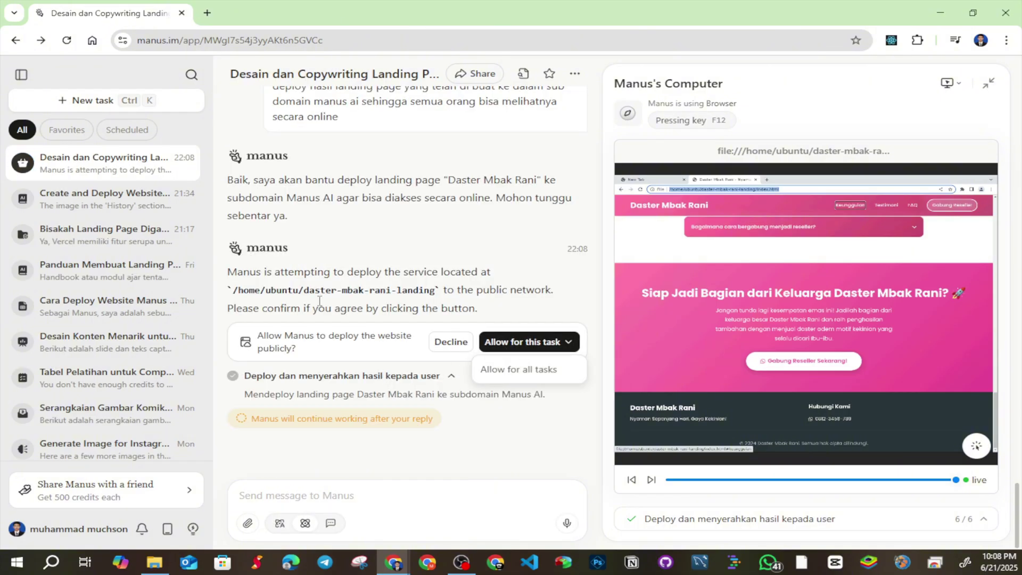
{"action": "left_click_drag", "start_coordinate": [228, 273], "coordinate": [478, 273]}
{"action": "left_click_drag", "start_coordinate": [292, 290], "coordinate": [529, 290]}
{"action": "left_click_drag", "start_coordinate": [284, 335], "coordinate": [337, 351]}
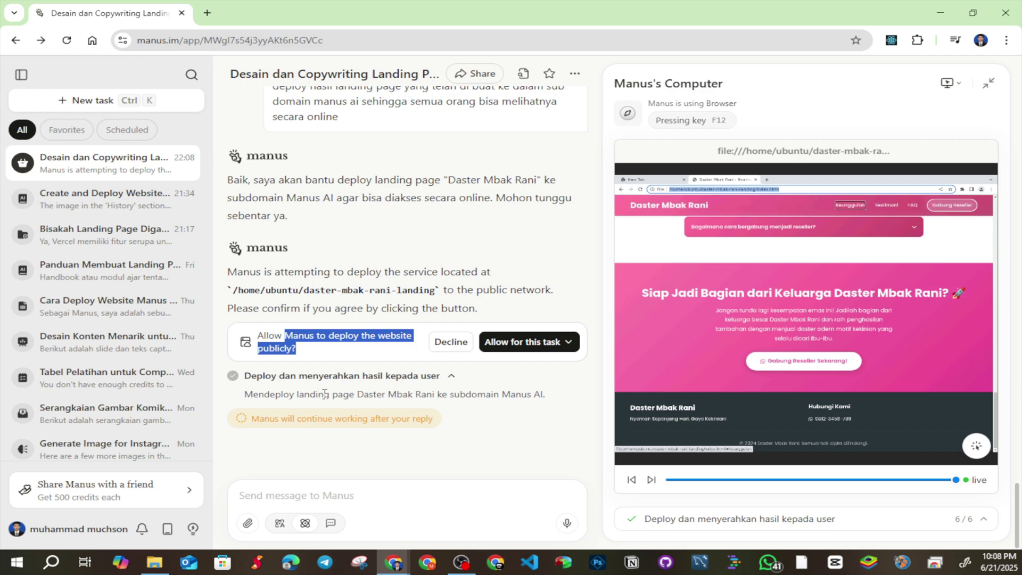
{"action": "left_click_drag", "start_coordinate": [289, 394], "coordinate": [470, 394]}
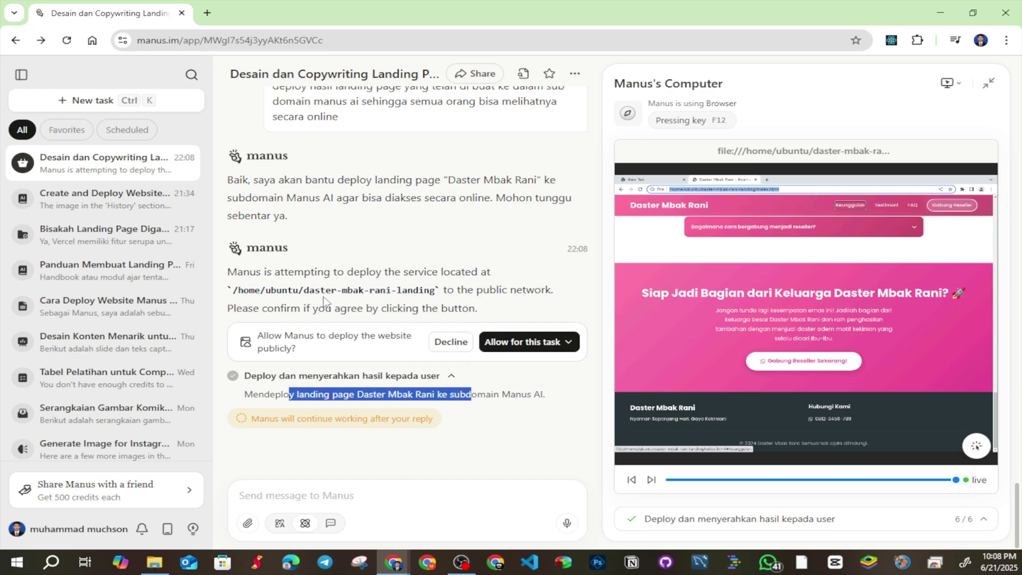
Allow public deployment for this task and scroll up to the posted pnwseecr.manus.space link
{"action": "left_click", "coordinate": [503, 342]}
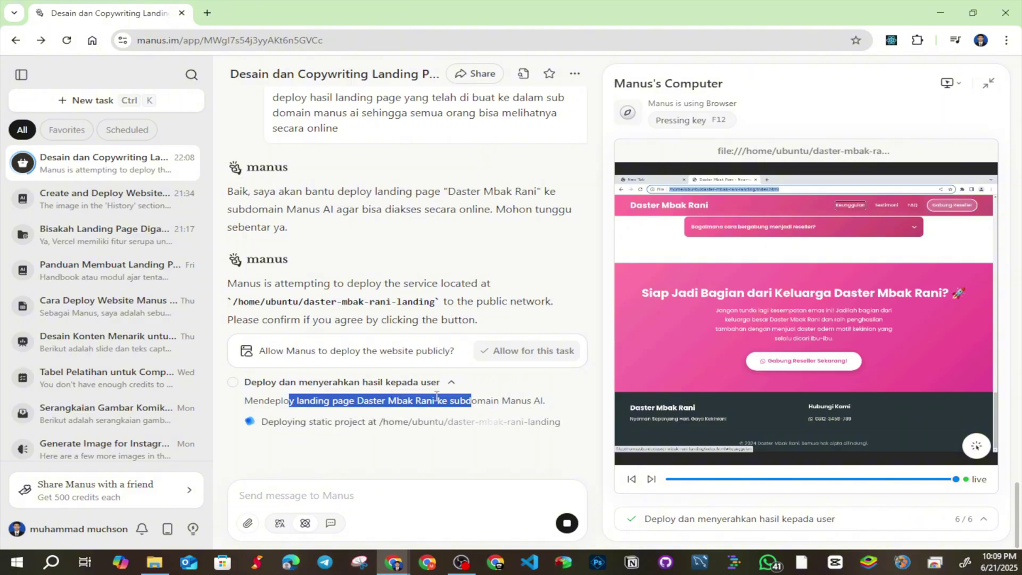
{"action": "scroll", "coordinate": [405, 354], "scroll_direction": "up", "scroll_amount": 3}
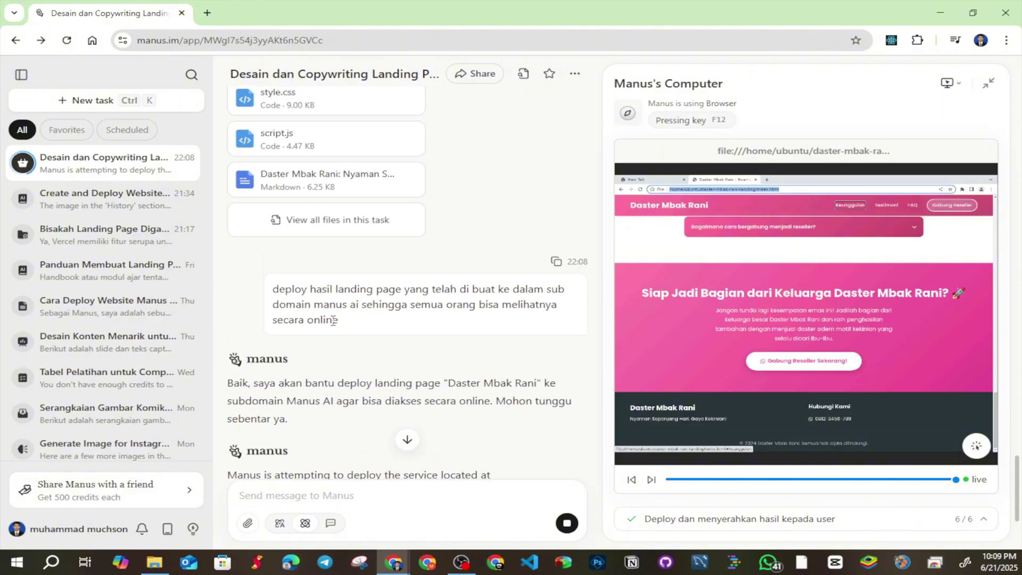
{"action": "left_click_drag", "start_coordinate": [332, 320], "coordinate": [272, 293]}
{"action": "scroll", "coordinate": [360, 324], "scroll_direction": "up", "scroll_amount": 2}
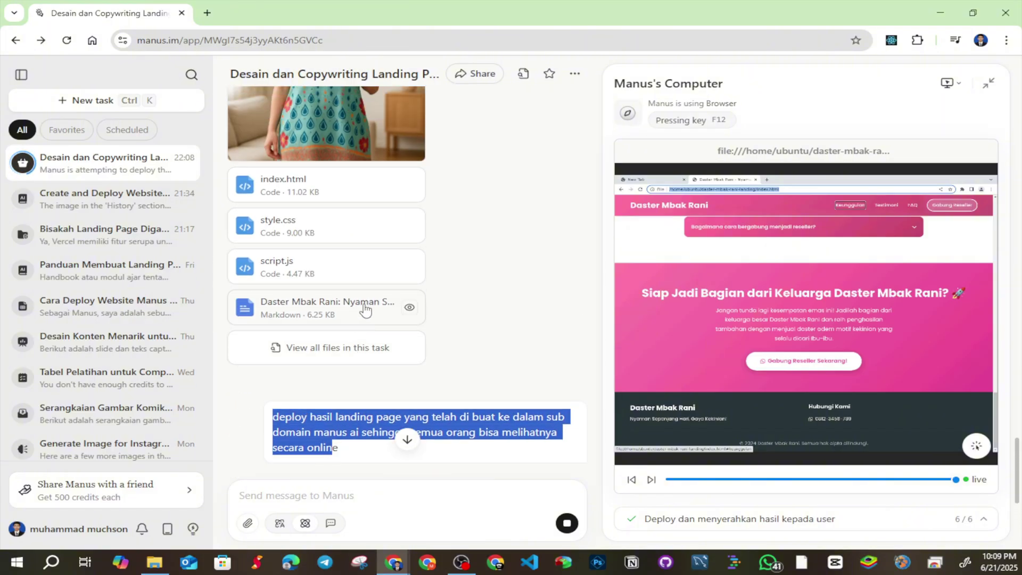
{"action": "scroll", "coordinate": [357, 322], "scroll_direction": "up", "scroll_amount": 3}
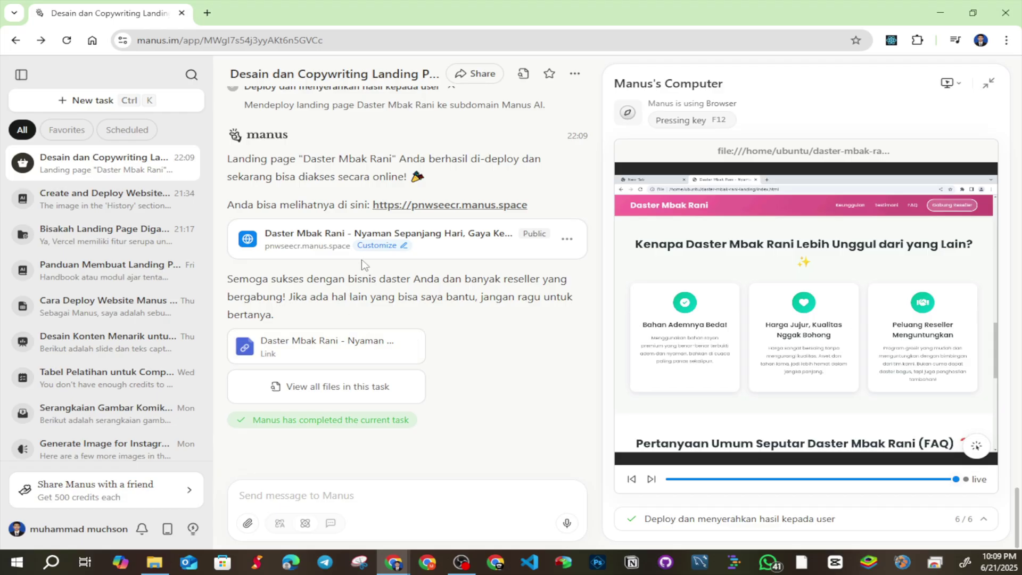
Open the deployed site and load its pnwseecr.manus.space address in a new incognito window
{"action": "left_click", "coordinate": [319, 347]}
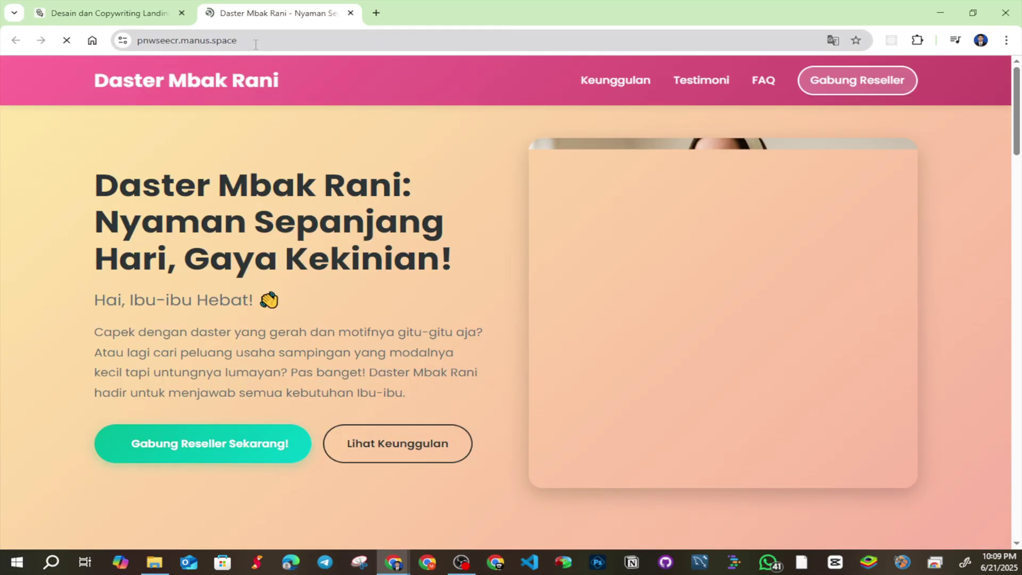
{"action": "left_click", "coordinate": [255, 44]}
{"action": "key", "text": "ctrl+c"}
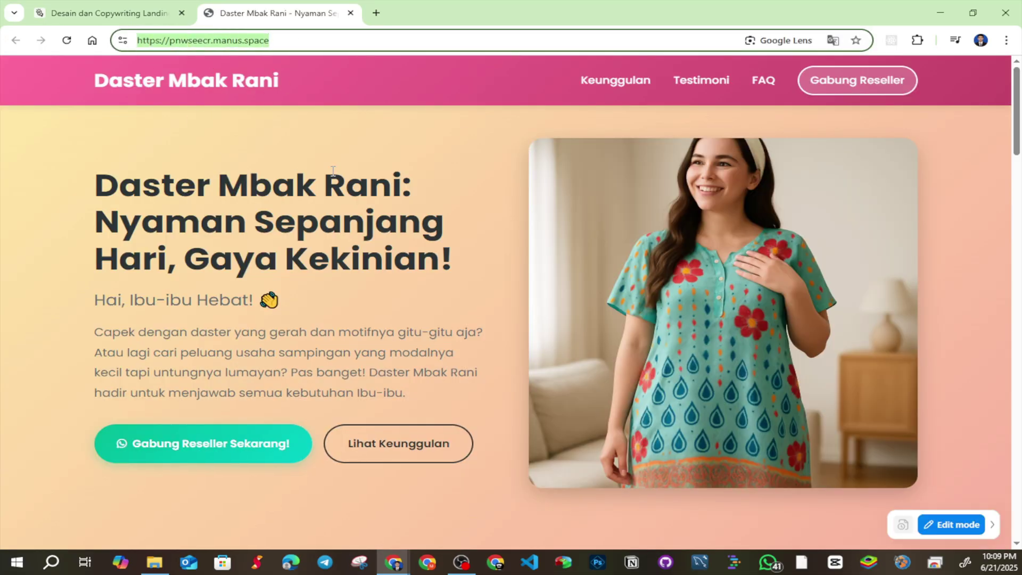
{"action": "left_click", "coordinate": [1006, 40]}
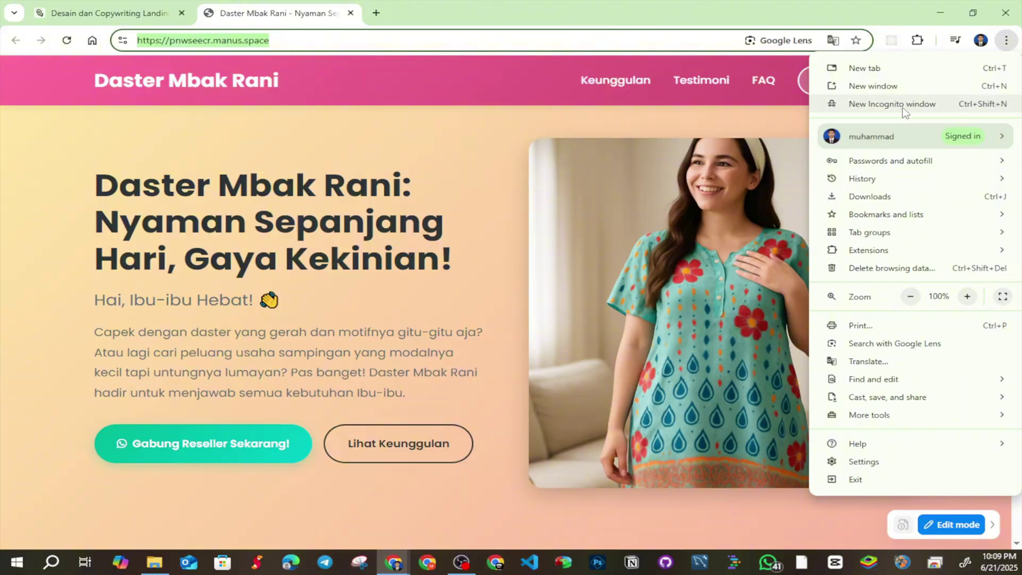
{"action": "left_click", "coordinate": [903, 104]}
{"action": "key", "text": "ctrl+v"}
{"action": "key", "text": "Return"}
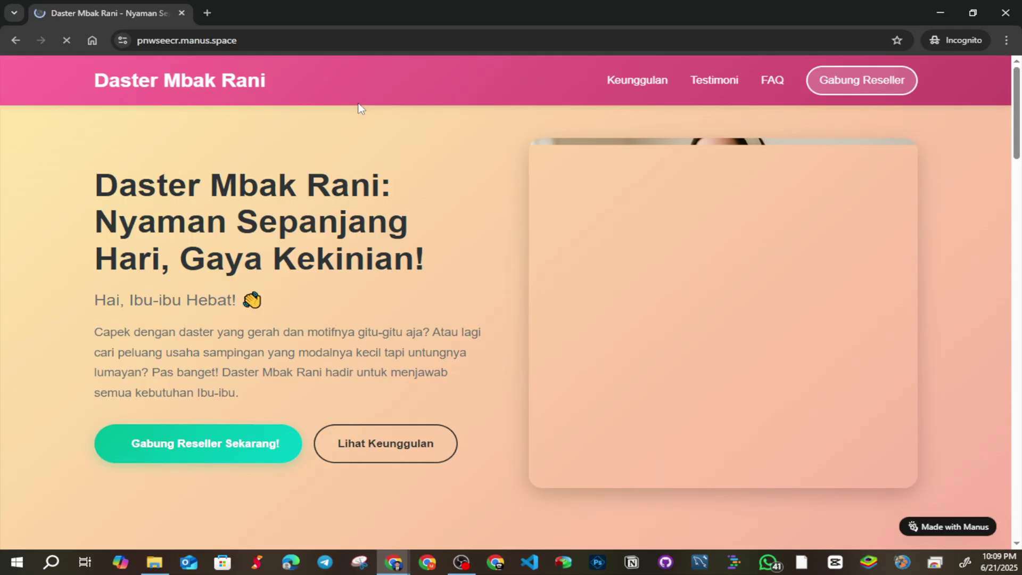
Scroll through the live page and expand then collapse the first FAQ question
{"action": "left_click_drag", "start_coordinate": [237, 41], "coordinate": [136, 43]}
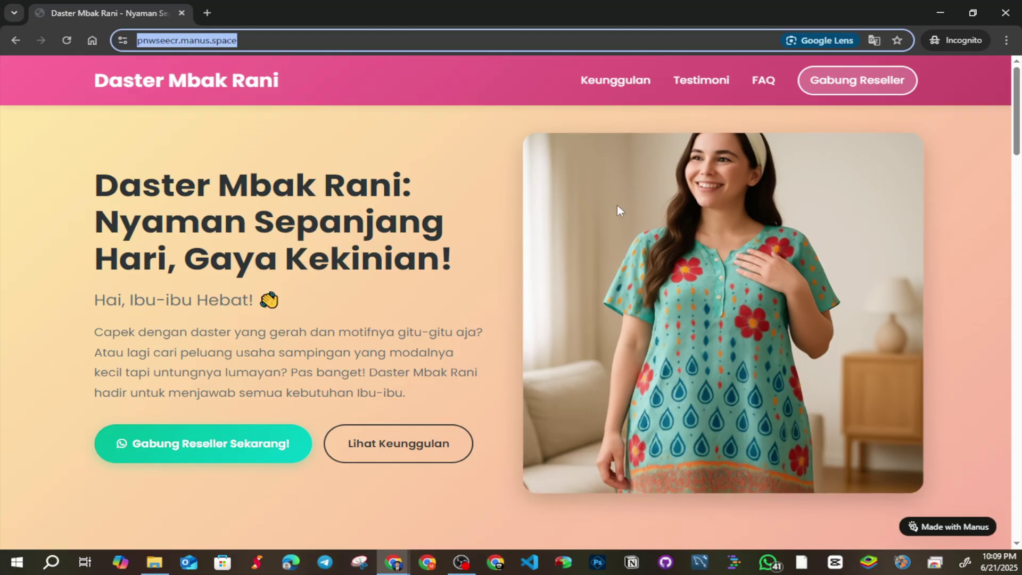
{"action": "scroll", "coordinate": [508, 248], "scroll_direction": "down", "scroll_amount": 5}
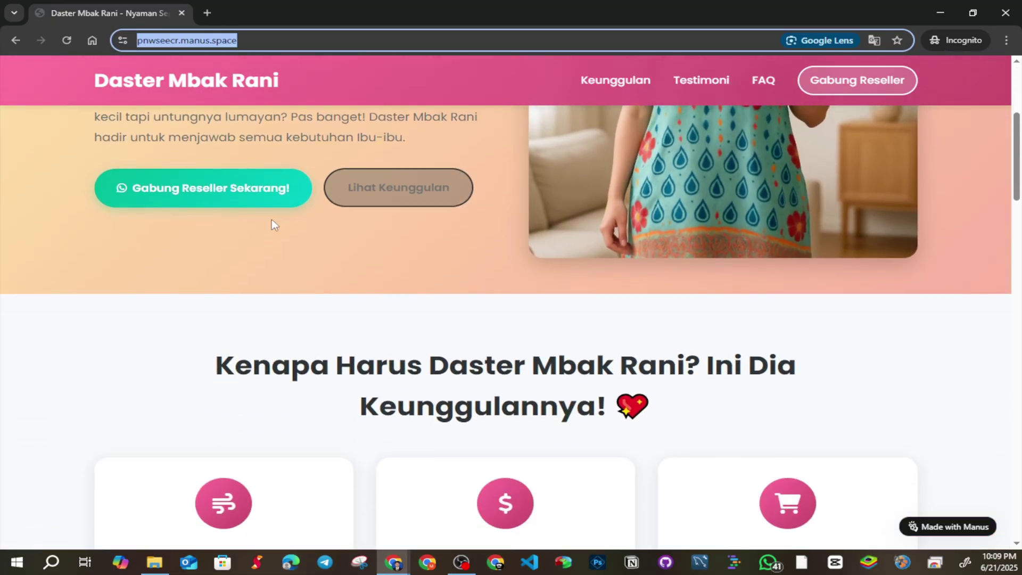
{"action": "scroll", "coordinate": [424, 333], "scroll_direction": "down", "scroll_amount": 7}
{"action": "scroll", "coordinate": [425, 330], "scroll_direction": "down", "scroll_amount": 20}
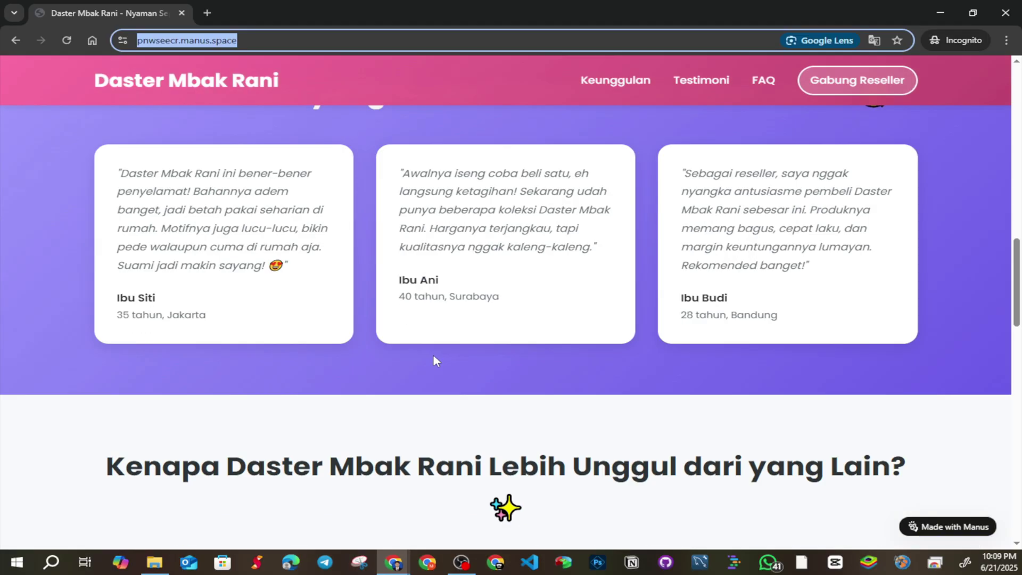
{"action": "scroll", "coordinate": [446, 365], "scroll_direction": "down", "scroll_amount": 4}
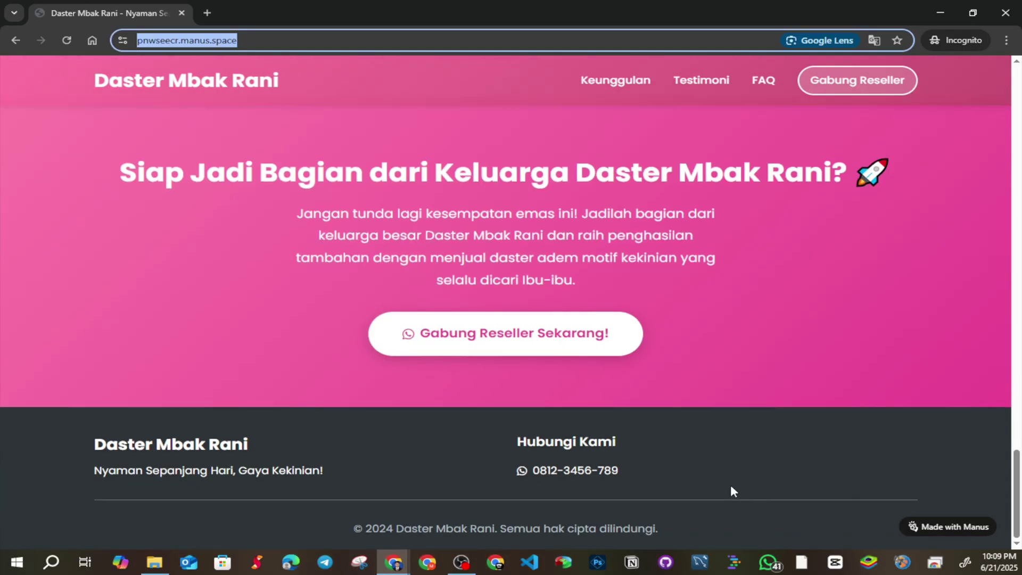
{"action": "scroll", "coordinate": [731, 491], "scroll_direction": "up", "scroll_amount": 10}
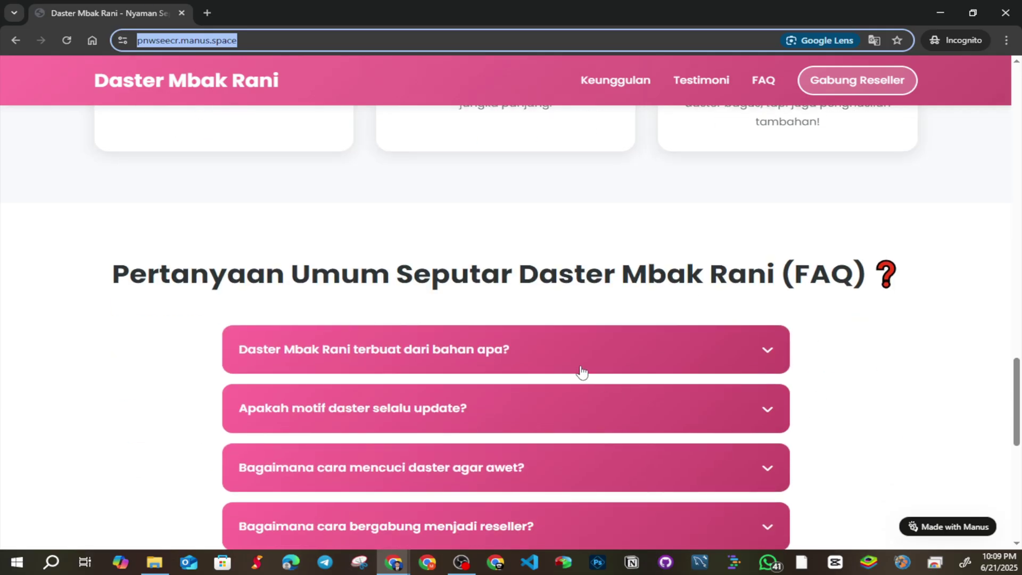
{"action": "left_click", "coordinate": [596, 359]}
{"action": "left_click", "coordinate": [599, 355]}
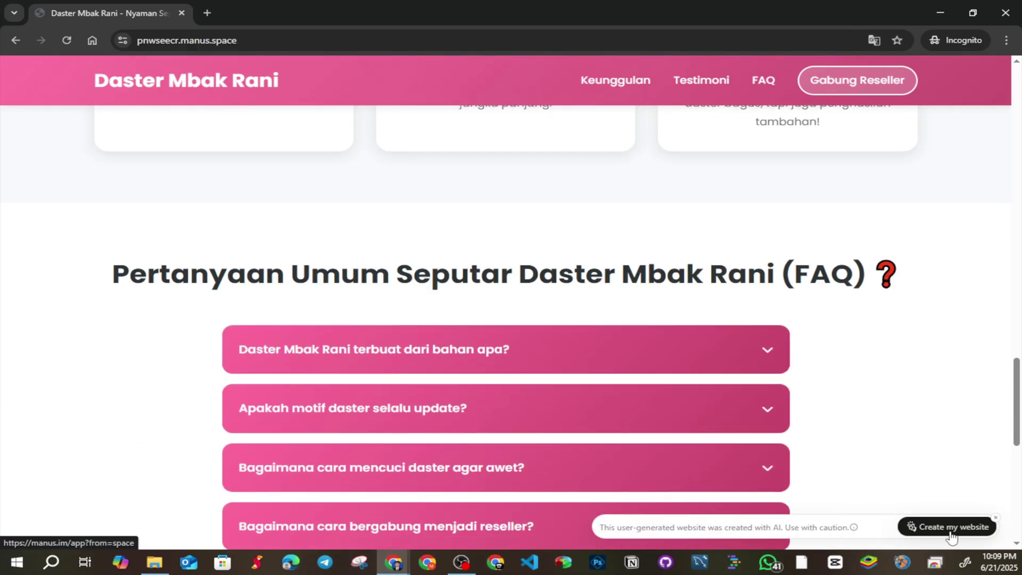
Close the incognito window, toggle the page's edit mode off, and scroll down to the footer
{"action": "left_click", "coordinate": [1005, 13]}
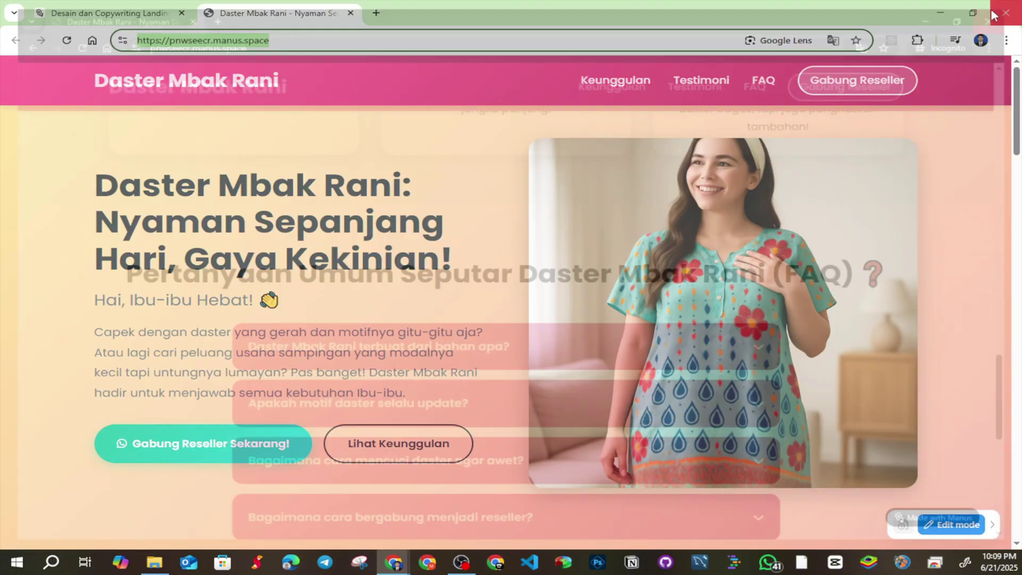
{"action": "left_click", "coordinate": [950, 524]}
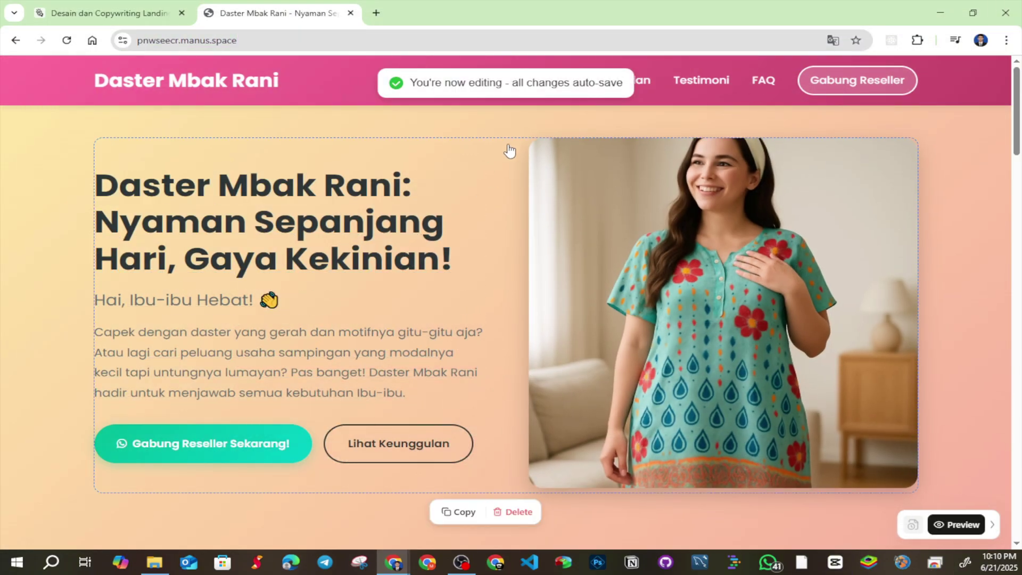
{"action": "left_click", "coordinate": [956, 524]}
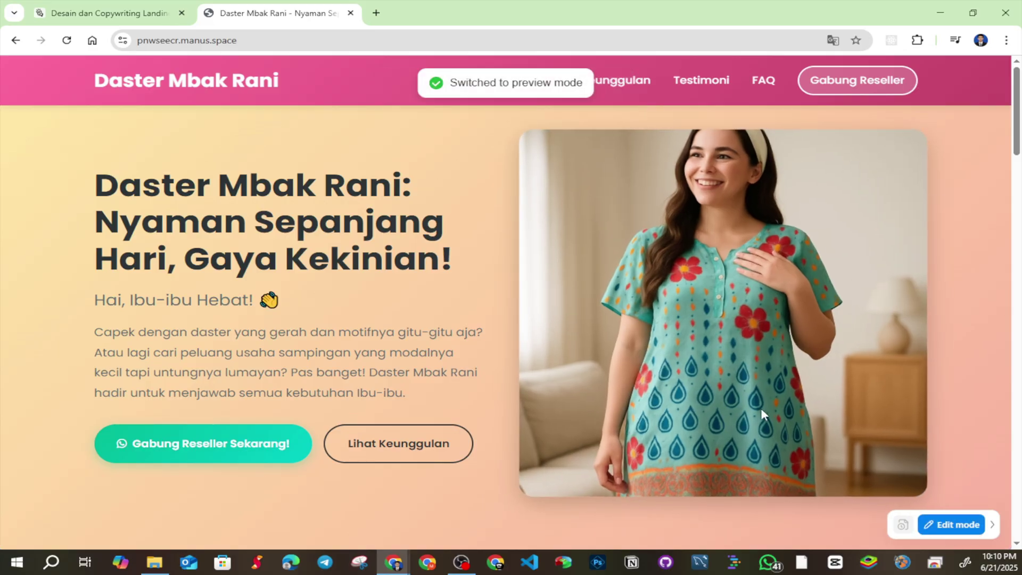
{"action": "scroll", "coordinate": [482, 315], "scroll_direction": "down", "scroll_amount": 10}
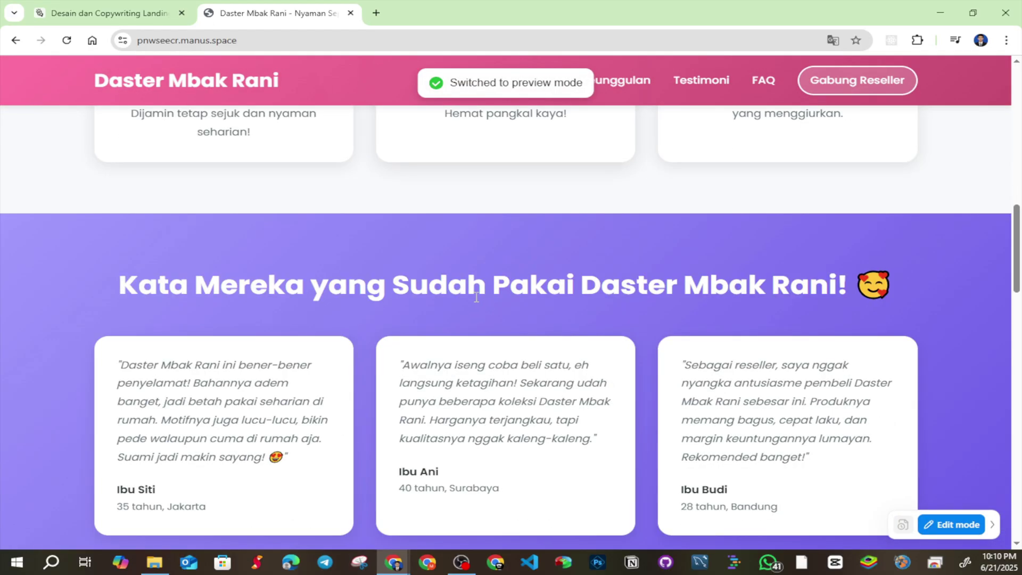
{"action": "scroll", "coordinate": [475, 258], "scroll_direction": "down", "scroll_amount": 5}
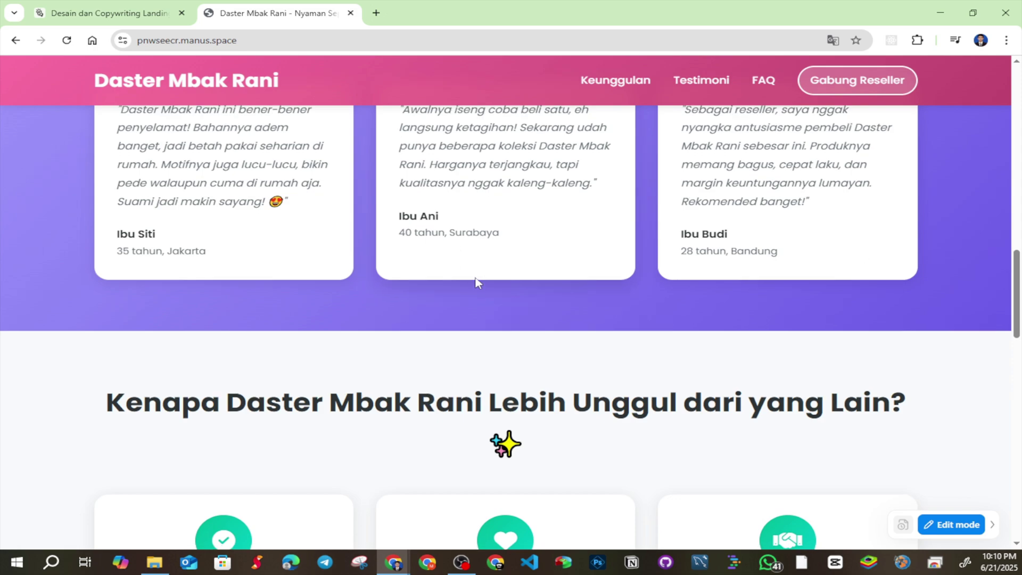
{"action": "scroll", "coordinate": [477, 275], "scroll_direction": "down", "scroll_amount": 8}
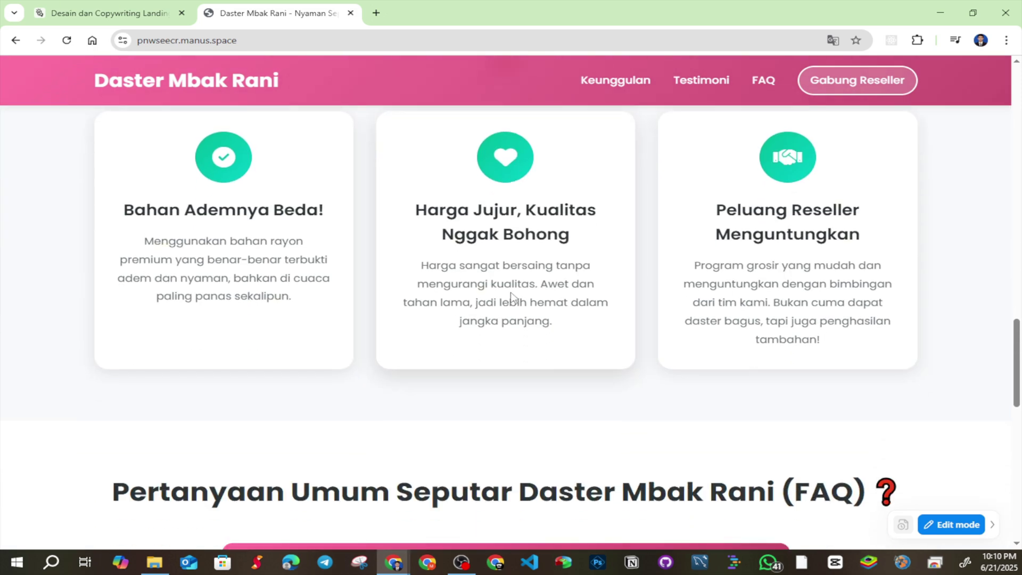
{"action": "scroll", "coordinate": [520, 315], "scroll_direction": "down", "scroll_amount": 10}
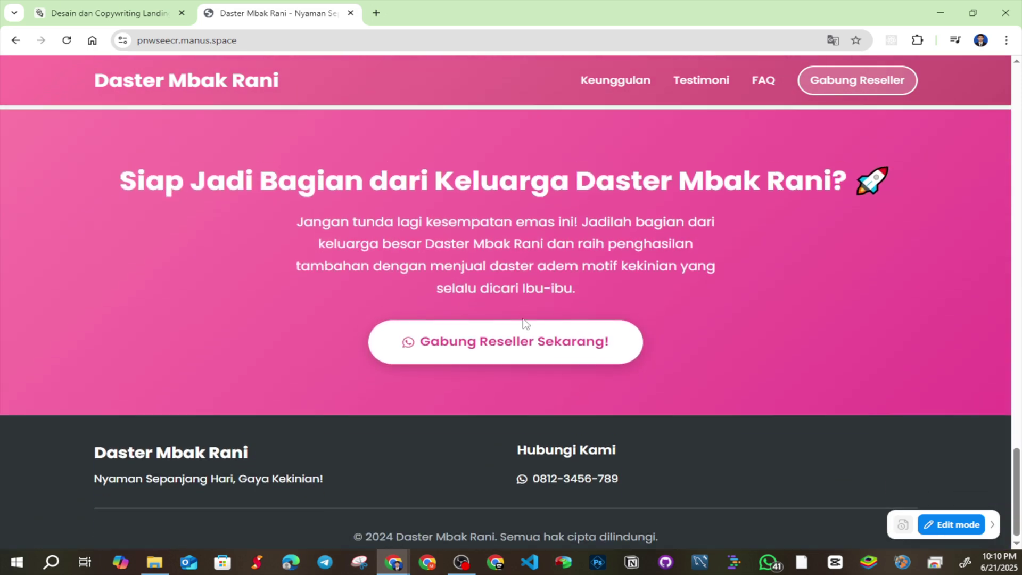
Check the Manus chat, scroll the deployed page back to the hero, then return to Manus
{"action": "left_click", "coordinate": [106, 12]}
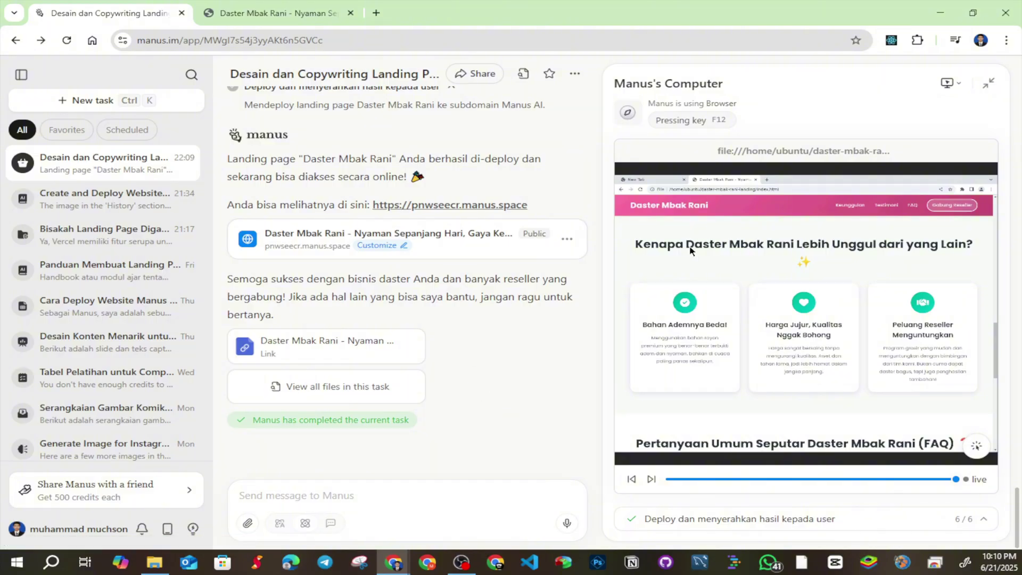
{"action": "left_click", "coordinate": [276, 12]}
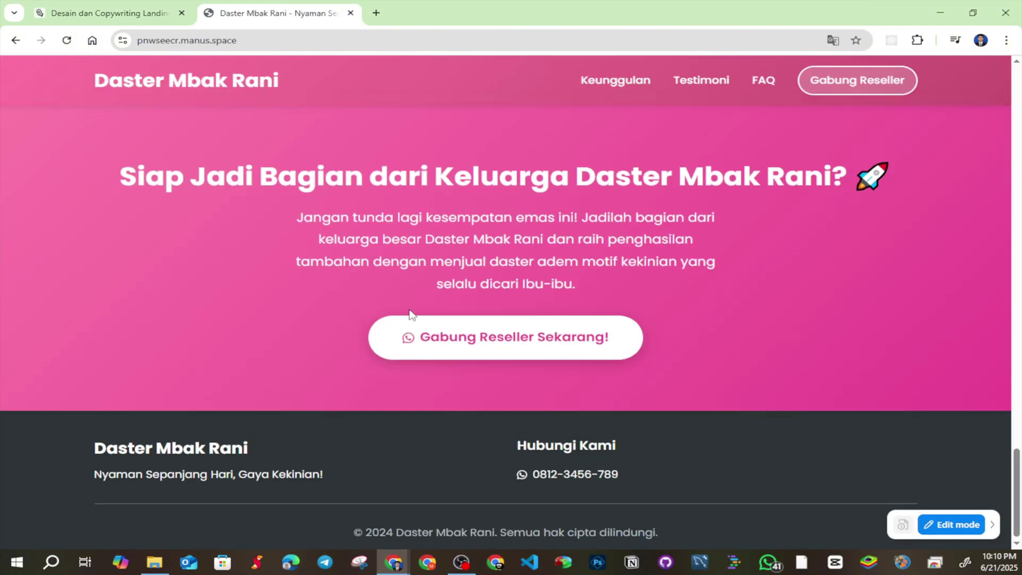
{"action": "scroll", "coordinate": [404, 308], "scroll_direction": "up", "scroll_amount": 10}
{"action": "scroll", "coordinate": [402, 303], "scroll_direction": "up", "scroll_amount": 15}
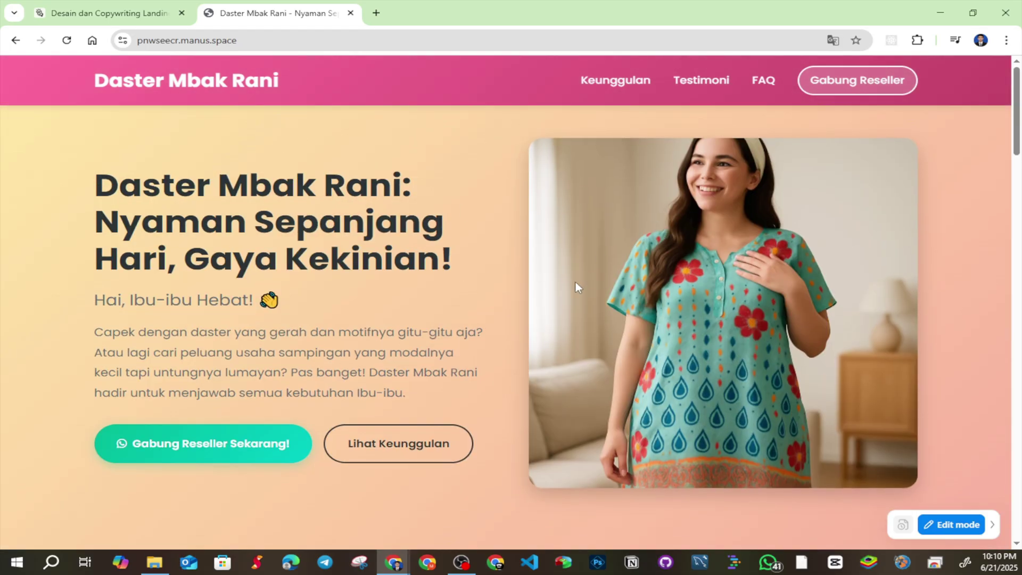
{"action": "scroll", "coordinate": [576, 287], "scroll_direction": "down", "scroll_amount": 10}
{"action": "scroll", "coordinate": [679, 276], "scroll_direction": "up", "scroll_amount": 9}
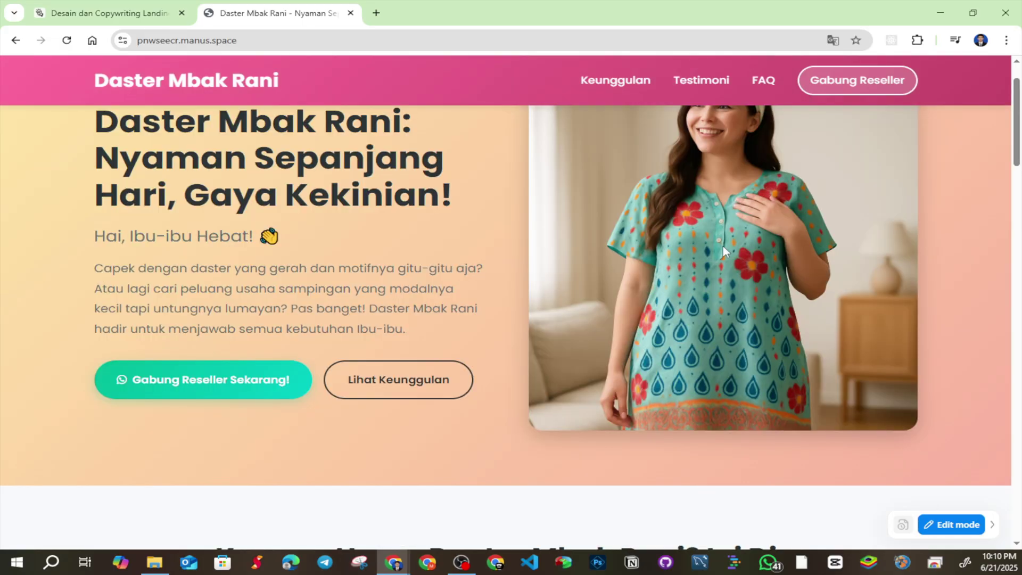
{"action": "scroll", "coordinate": [723, 246], "scroll_direction": "up", "scroll_amount": 1}
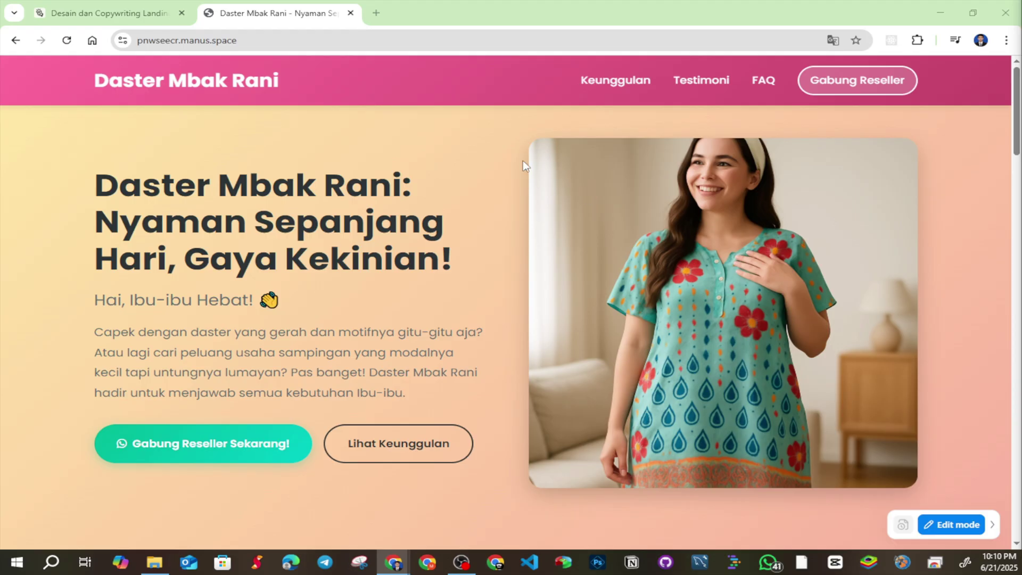
{"action": "left_click", "coordinate": [75, 5]}
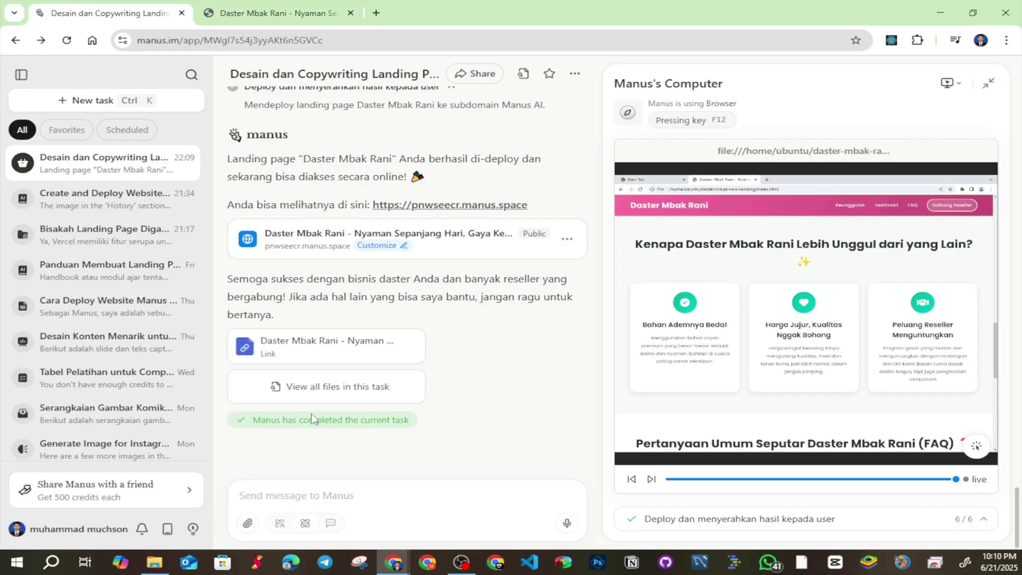
Attach the first daster image from the Downloads folder to a new Manus message
{"action": "left_click", "coordinate": [310, 489]}
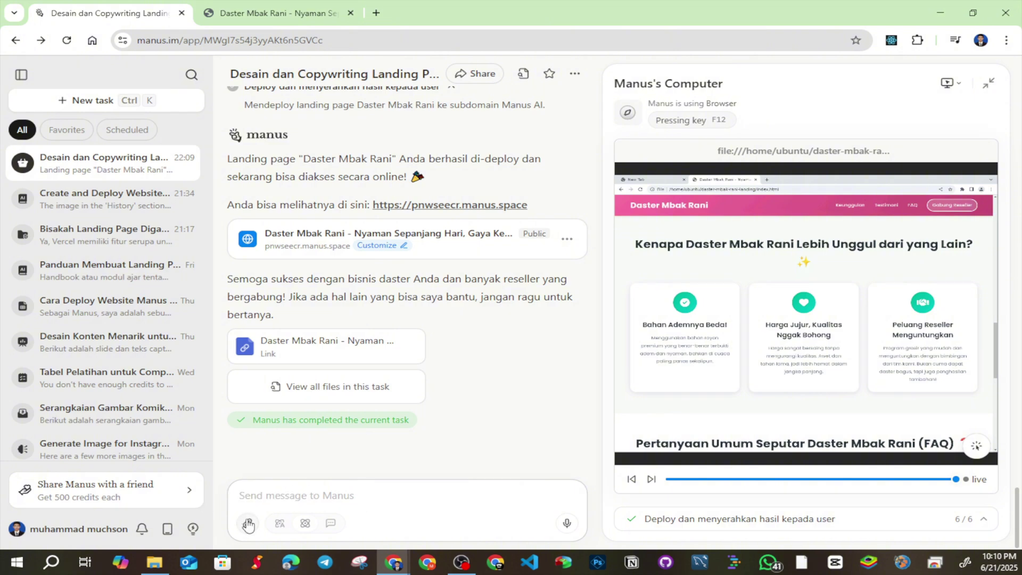
{"action": "left_click", "coordinate": [247, 523]}
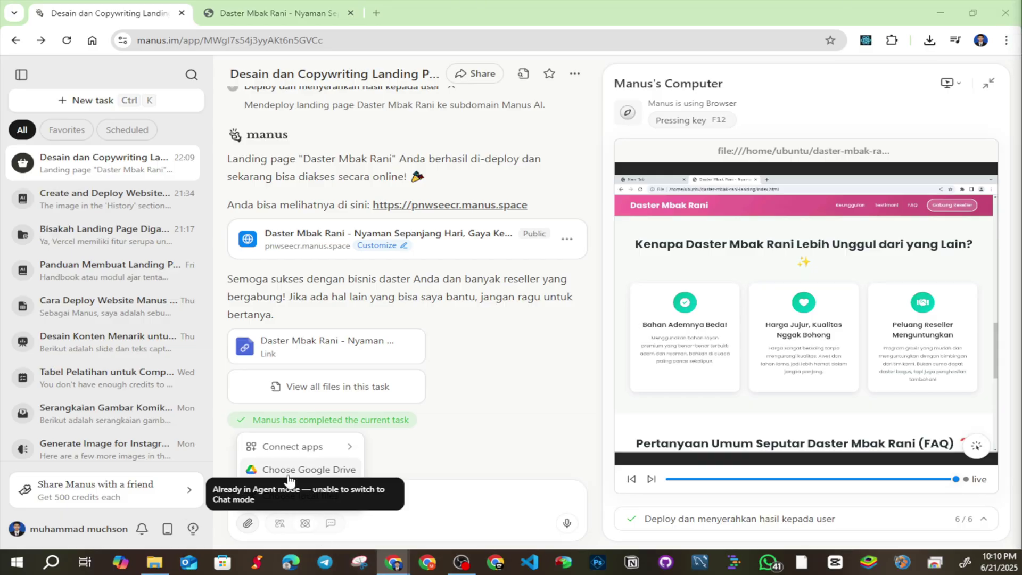
{"action": "left_click", "coordinate": [459, 457]}
{"action": "left_click", "coordinate": [248, 523]}
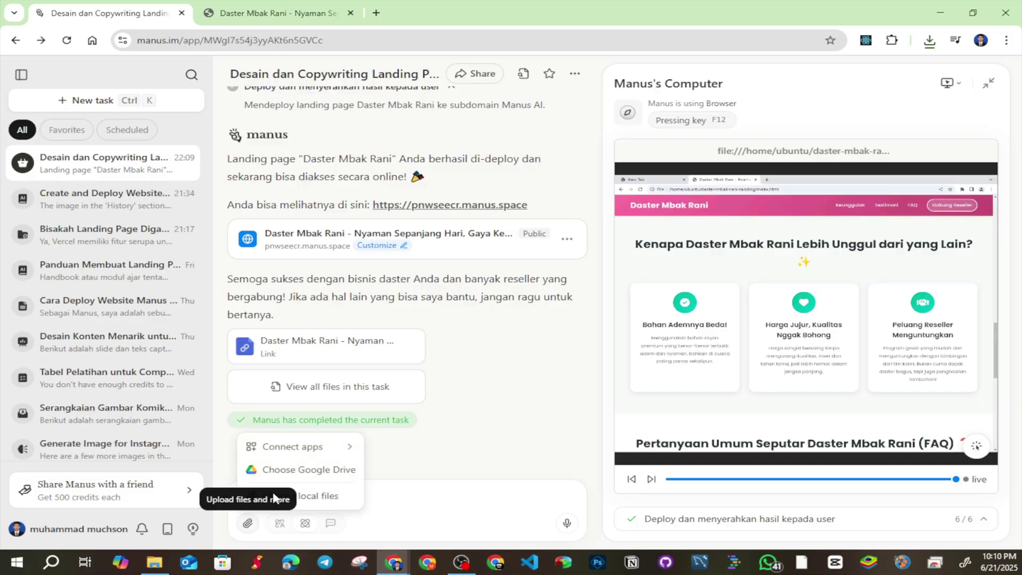
{"action": "left_click", "coordinate": [317, 496]}
{"action": "double_click", "coordinate": [267, 122]}
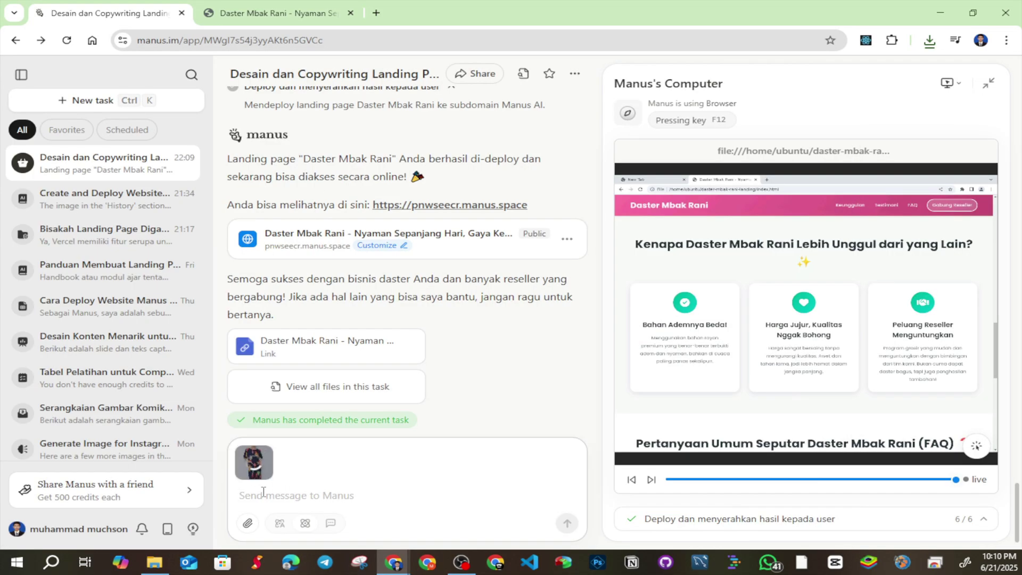
After checking the live hero, send a request to use the attached image ('gambar yang saya semat') as the hero
{"action": "left_click", "coordinate": [257, 15]}
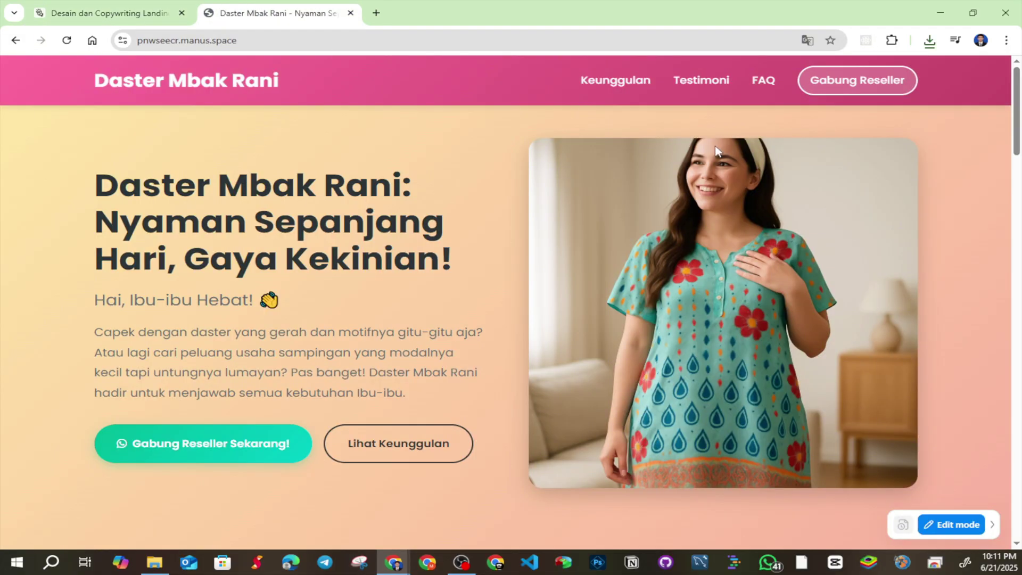
{"action": "left_click", "coordinate": [166, 9]}
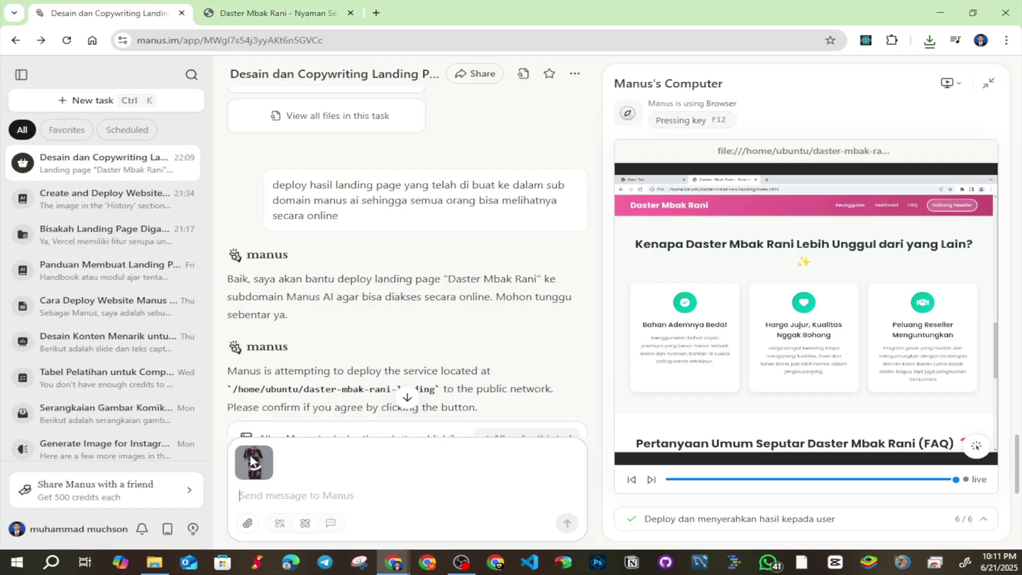
{"action": "left_click", "coordinate": [277, 493]}
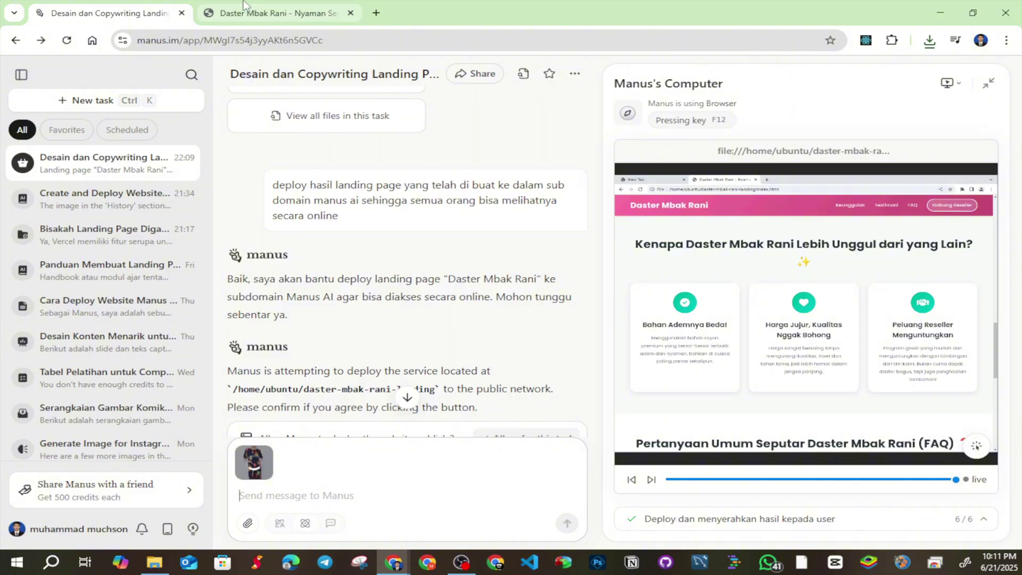
{"action": "mouse_move", "coordinate": [260, 463]}
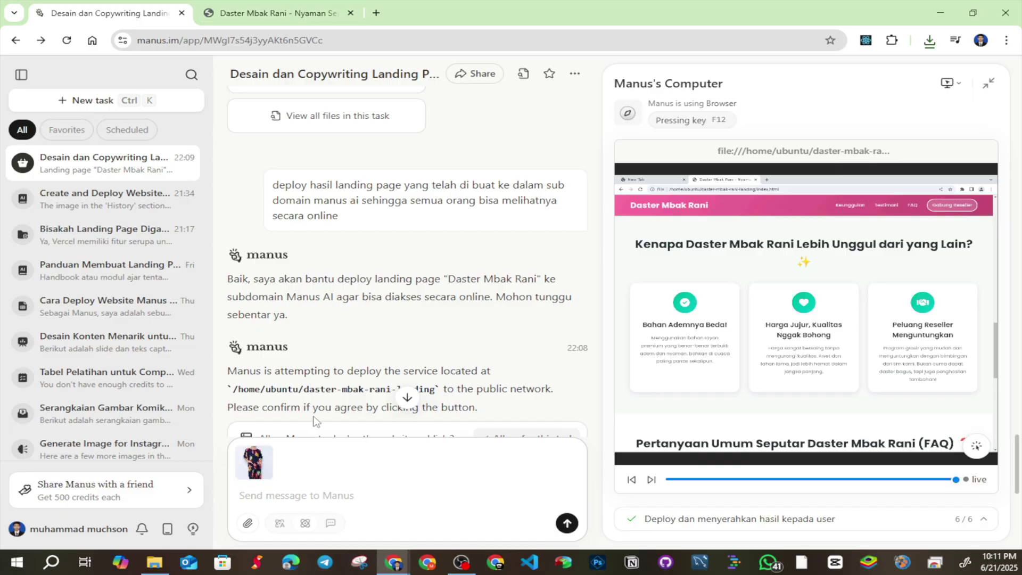
{"action": "type", "text": "gan"}
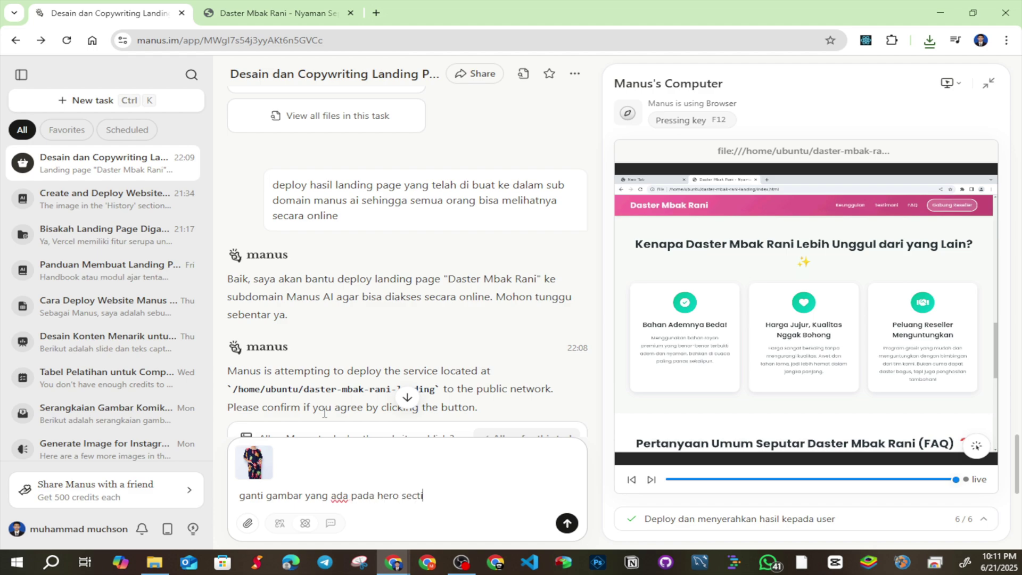
{"action": "key", "text": "ctrl+Tab"}
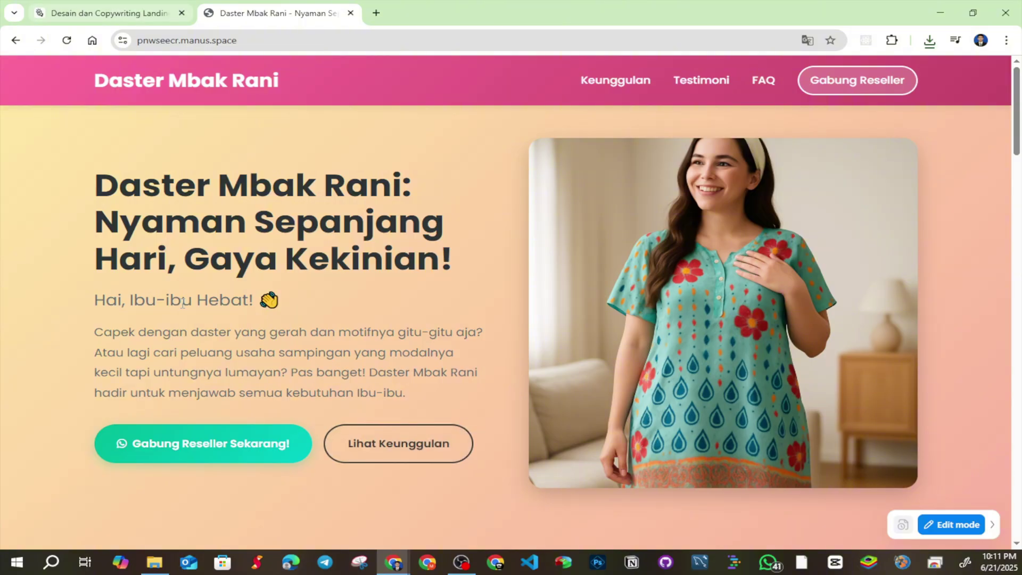
{"action": "key", "text": "ctrl+Tab"}
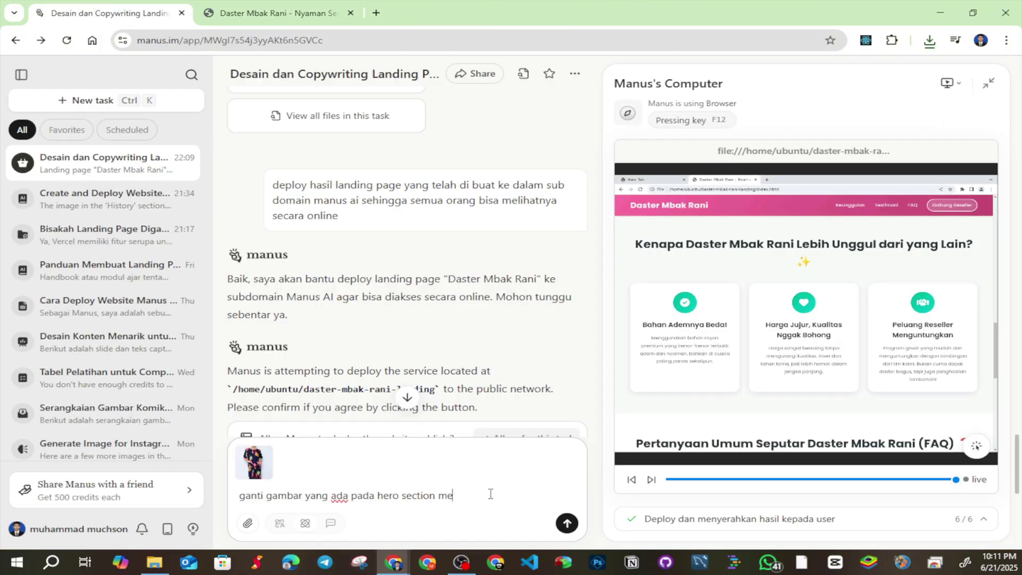
{"action": "type", "text": "gambar yang saya"}
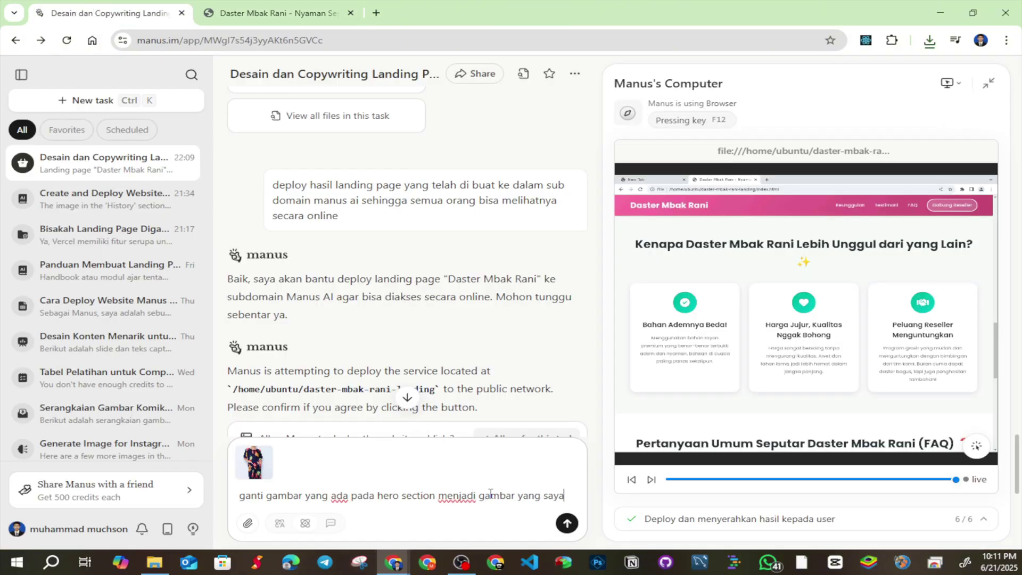
{"action": "type", "text": " sematkan"}
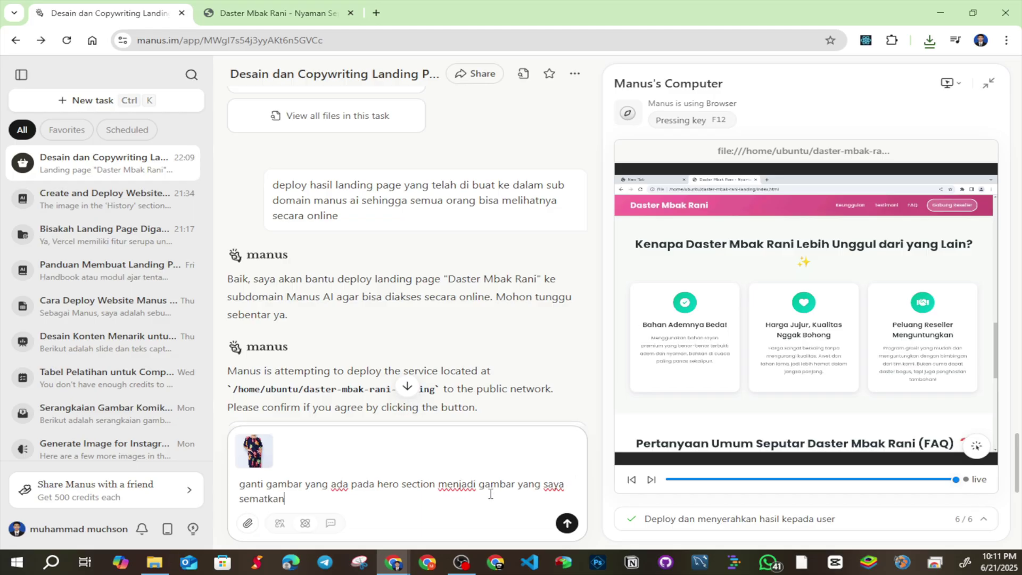
{"action": "key", "text": "Return"}
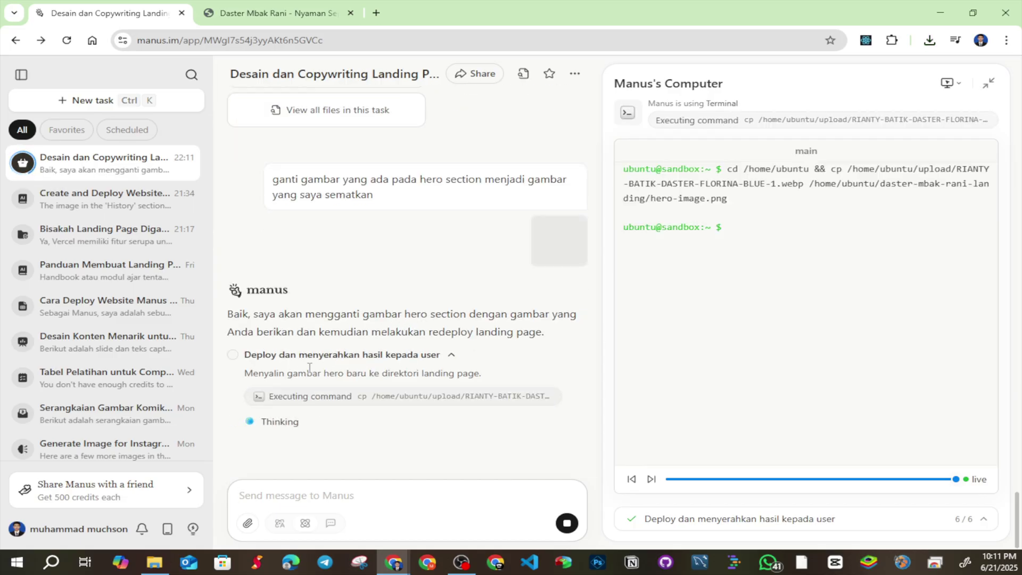
Read Manus's reply on copying hero-image.png, redeploying, and the new fslbnmuc.manus.space URL
{"action": "left_click_drag", "start_coordinate": [298, 372], "coordinate": [473, 373]}
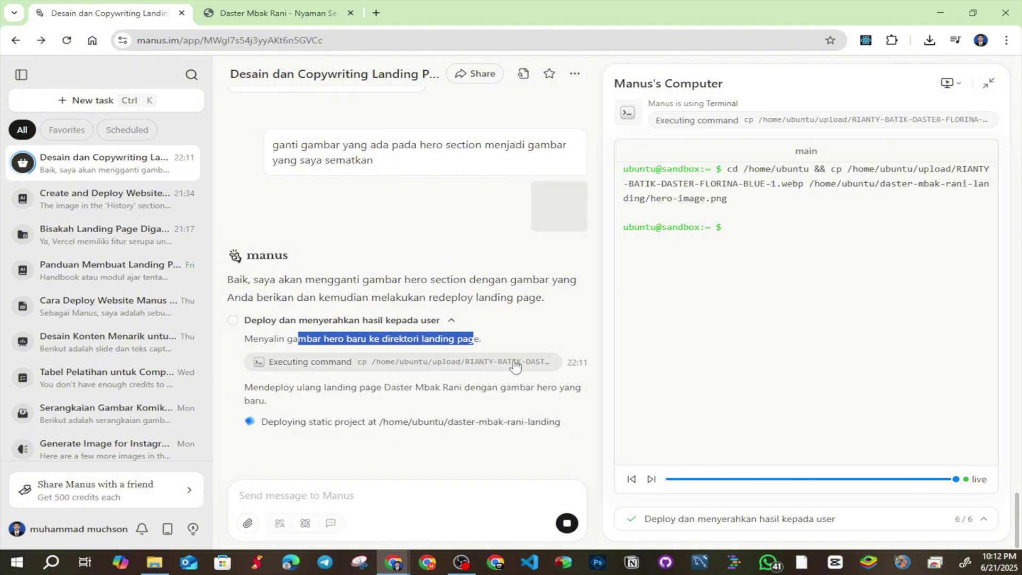
{"action": "left_click_drag", "start_coordinate": [275, 387], "coordinate": [410, 388]}
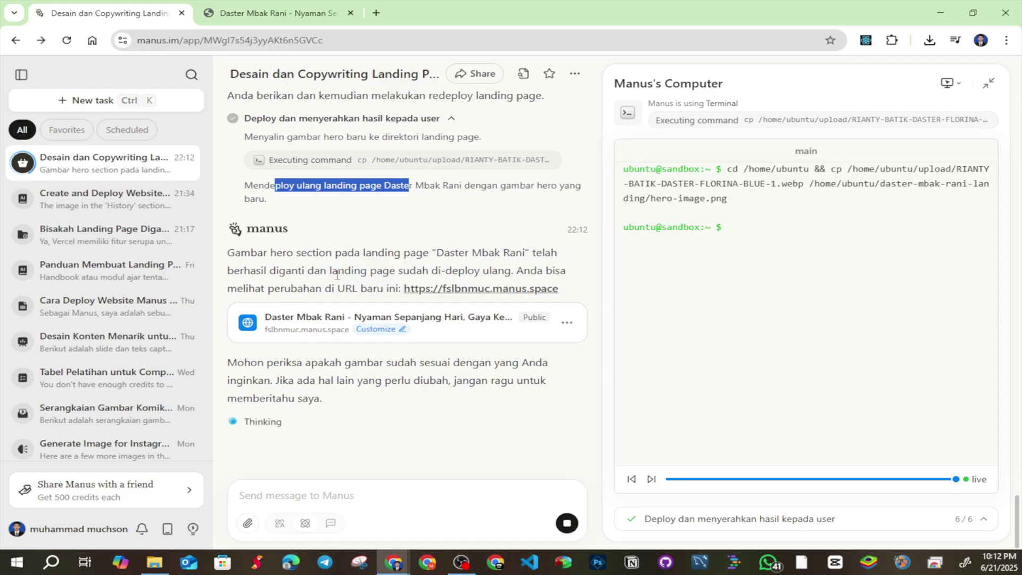
{"action": "left_click_drag", "start_coordinate": [270, 252], "coordinate": [389, 270]}
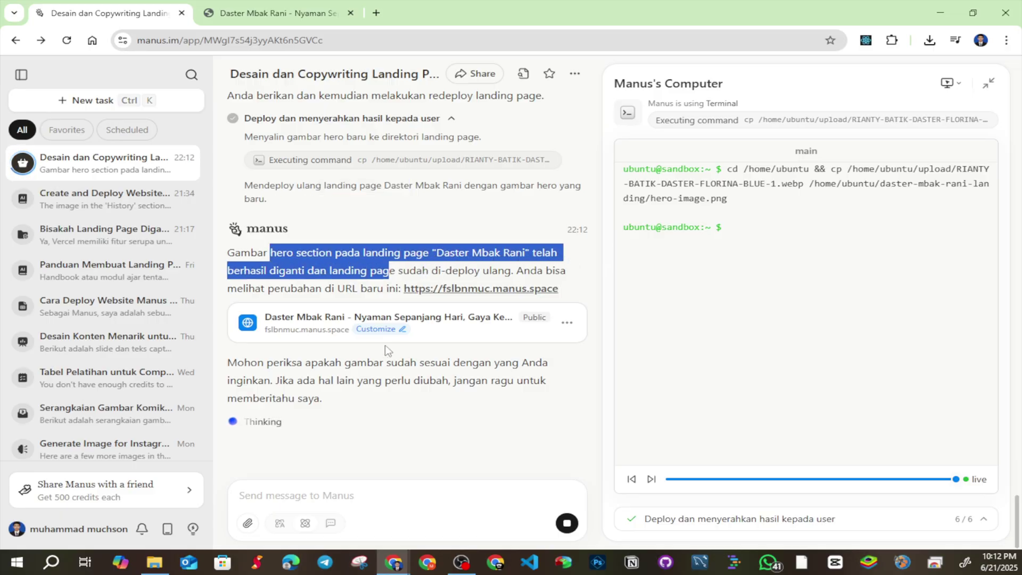
{"action": "left_click", "coordinate": [286, 287]}
{"action": "left_click_drag", "start_coordinate": [286, 287], "coordinate": [402, 290]}
Open the page at fslbnmuc.manus.space and scroll down to 'Kenapa Harus Daster Mbak Rani?'
{"action": "left_click", "coordinate": [490, 293]}
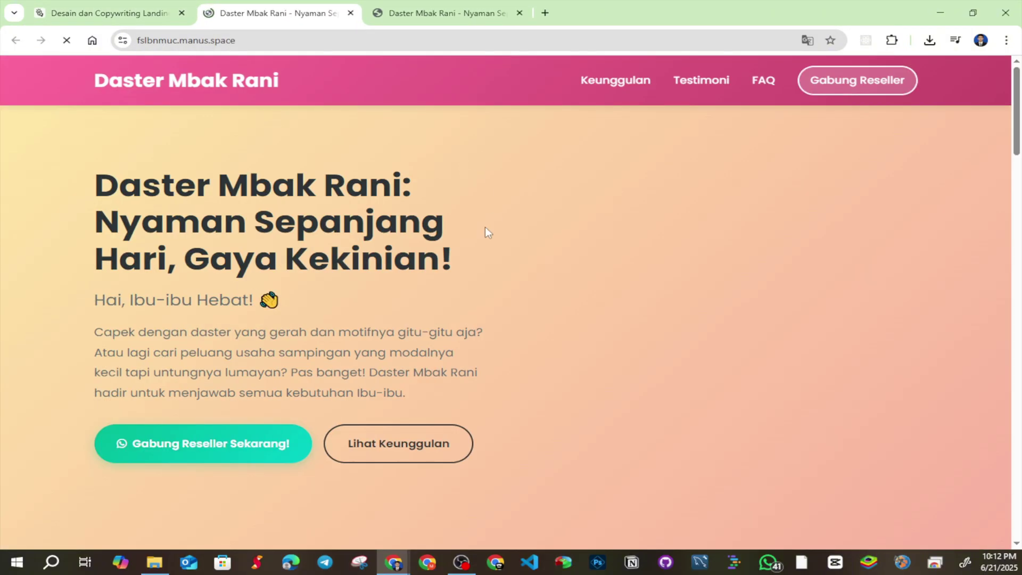
{"action": "scroll", "coordinate": [694, 238], "scroll_direction": "down", "scroll_amount": 2}
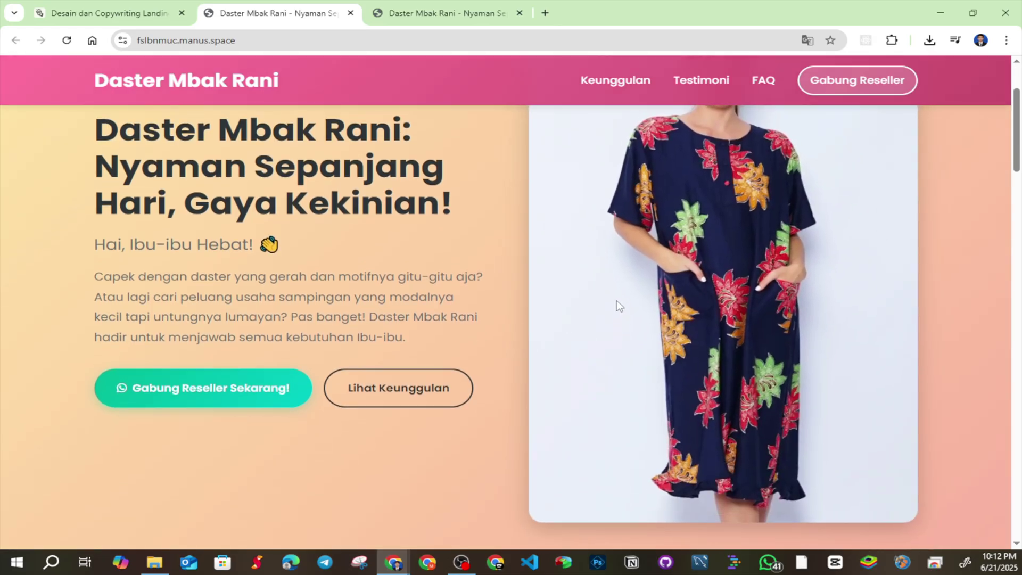
{"action": "left_click", "coordinate": [112, 12]}
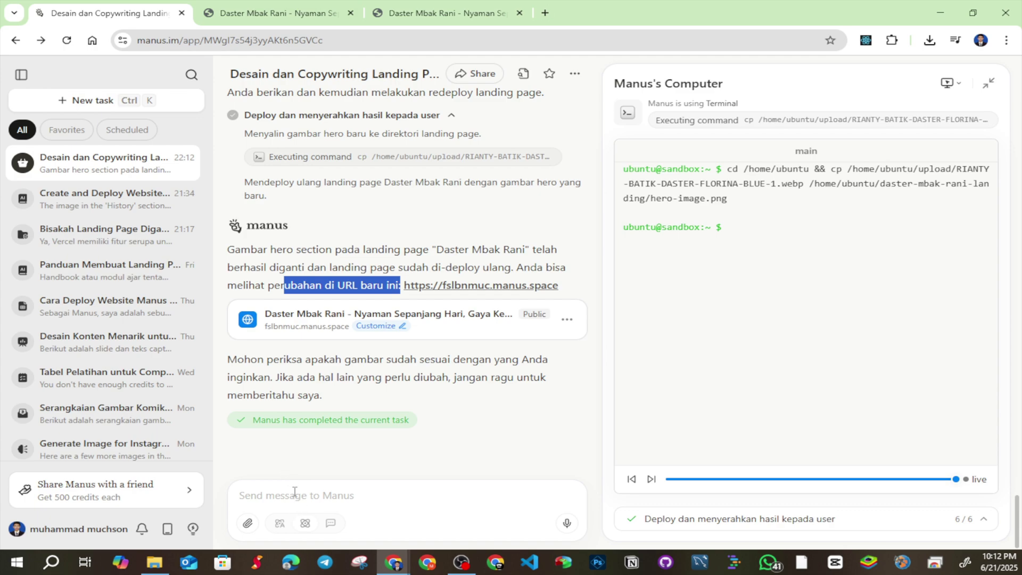
{"action": "left_click", "coordinate": [339, 6]}
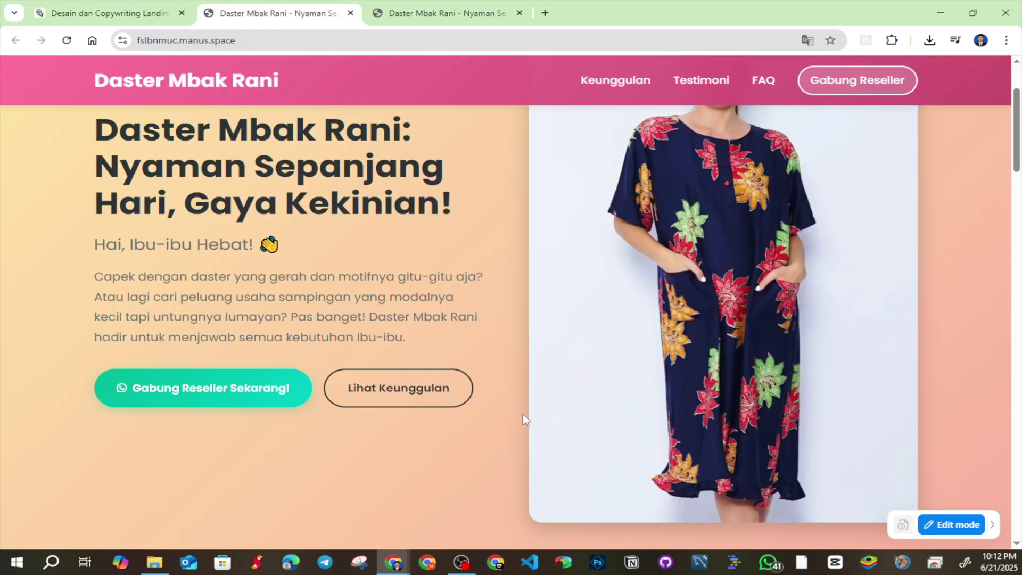
{"action": "scroll", "coordinate": [523, 414], "scroll_direction": "down", "scroll_amount": 5}
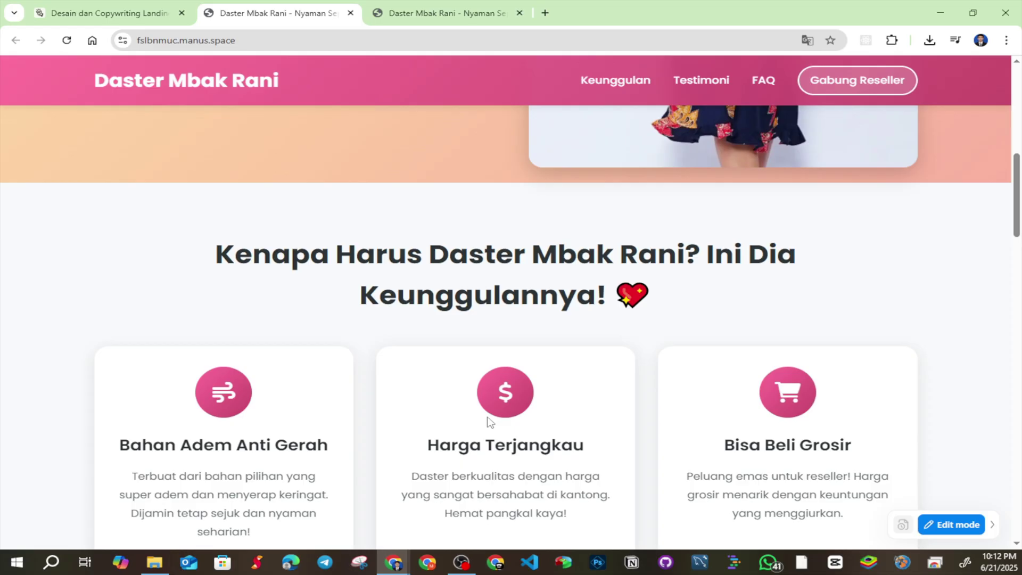
Delete the heart emoji from the 'Kenapa Harus Daster Mbak Rani?' heading, then preview and return to the chat
{"action": "left_click", "coordinate": [954, 529]}
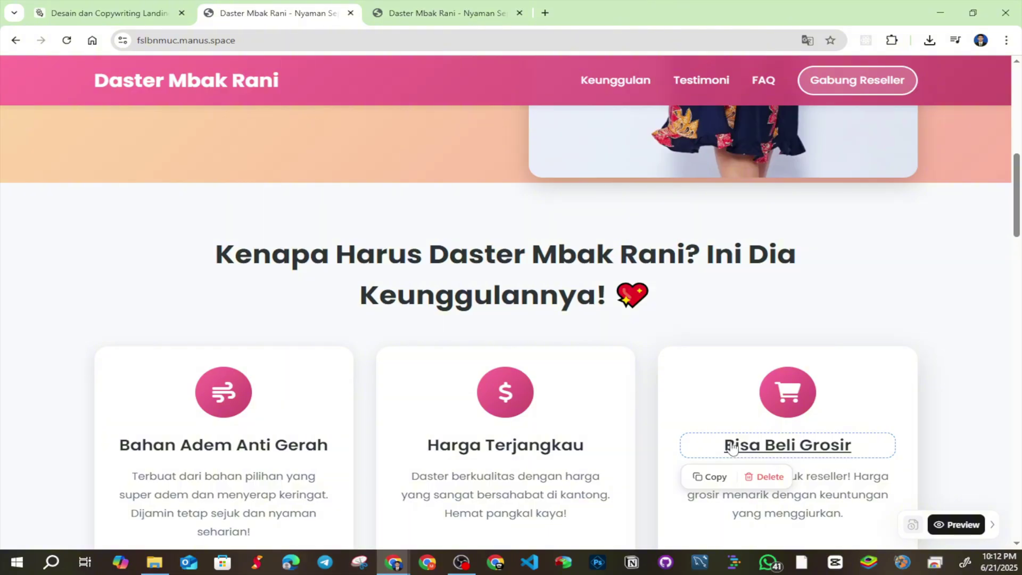
{"action": "left_click", "coordinate": [495, 294]}
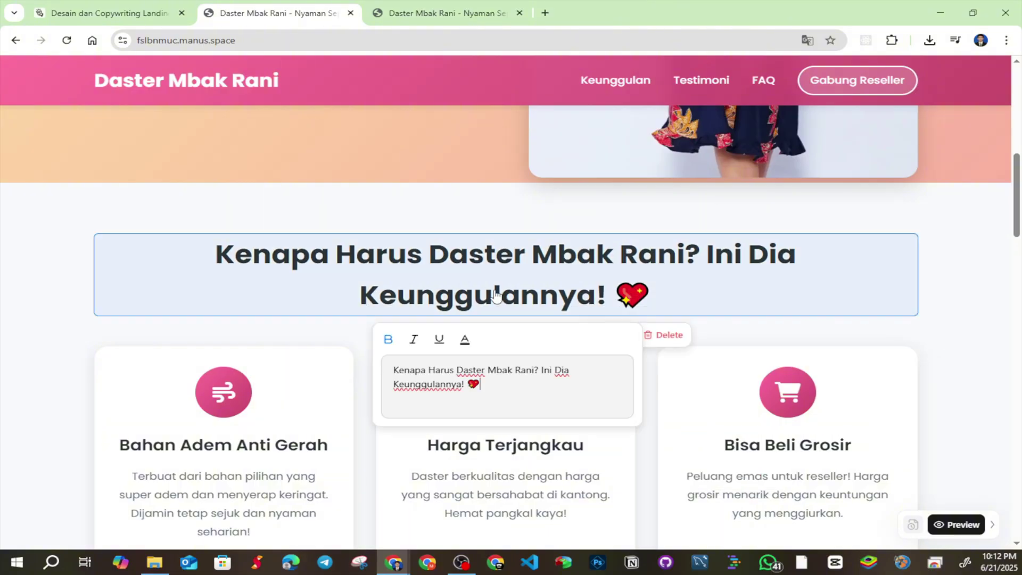
{"action": "left_click", "coordinate": [488, 384]}
{"action": "type", "text": "="}
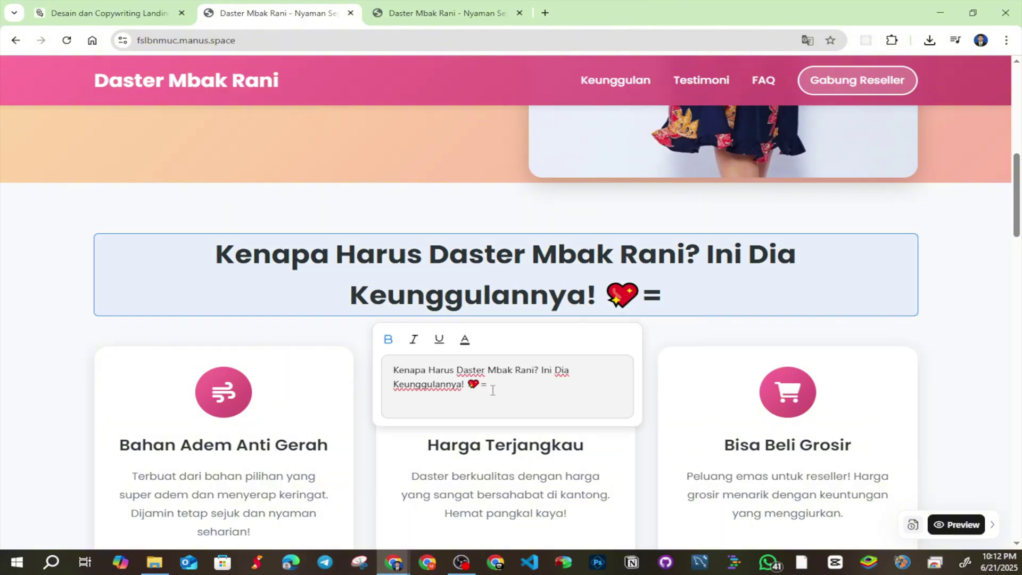
{"action": "key", "text": "BackSpace"}
{"action": "key", "text": "BackSpace"}
{"action": "key", "text": "BackSpace"}
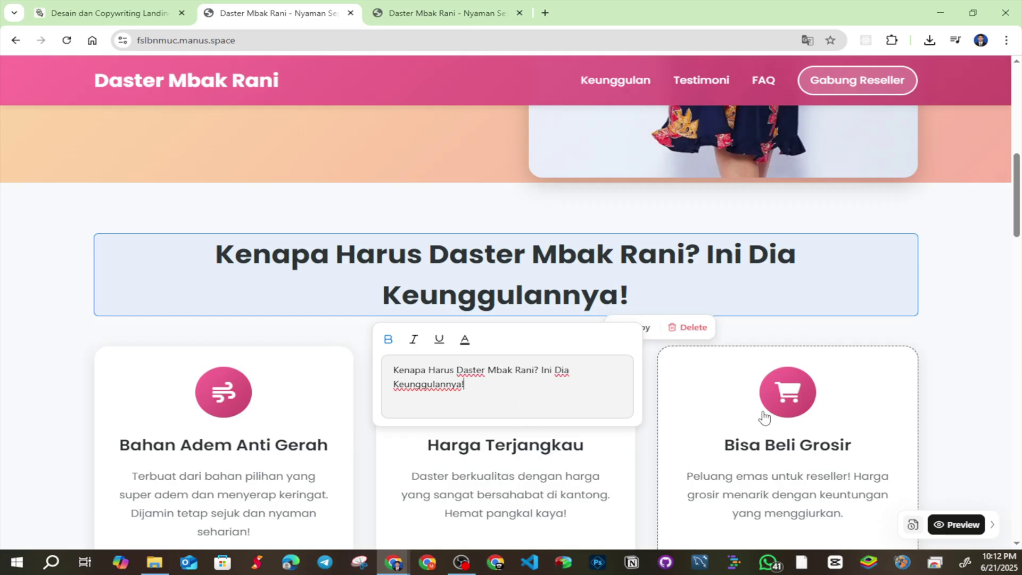
{"action": "left_click", "coordinate": [970, 492]}
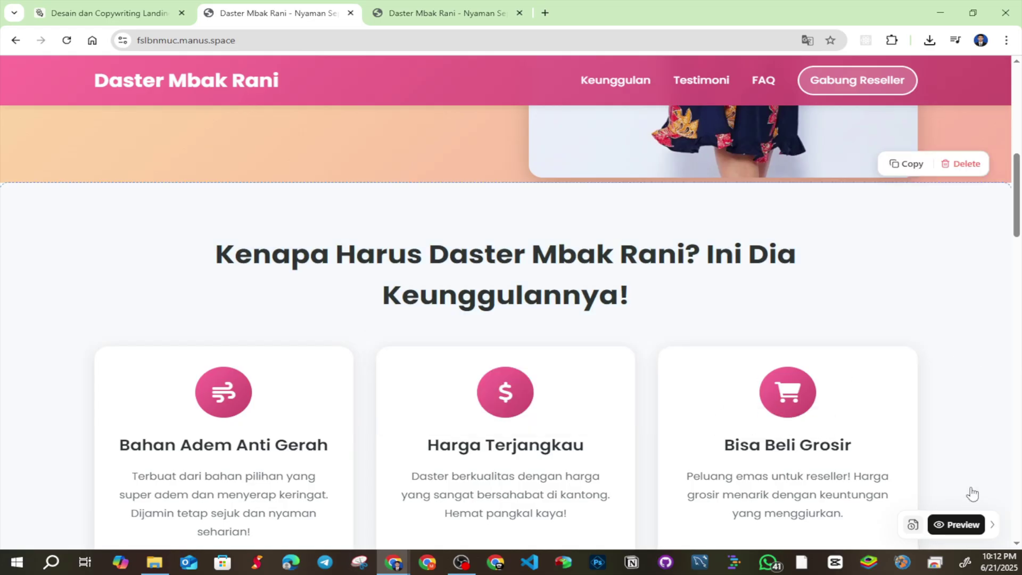
{"action": "left_click", "coordinate": [966, 526]}
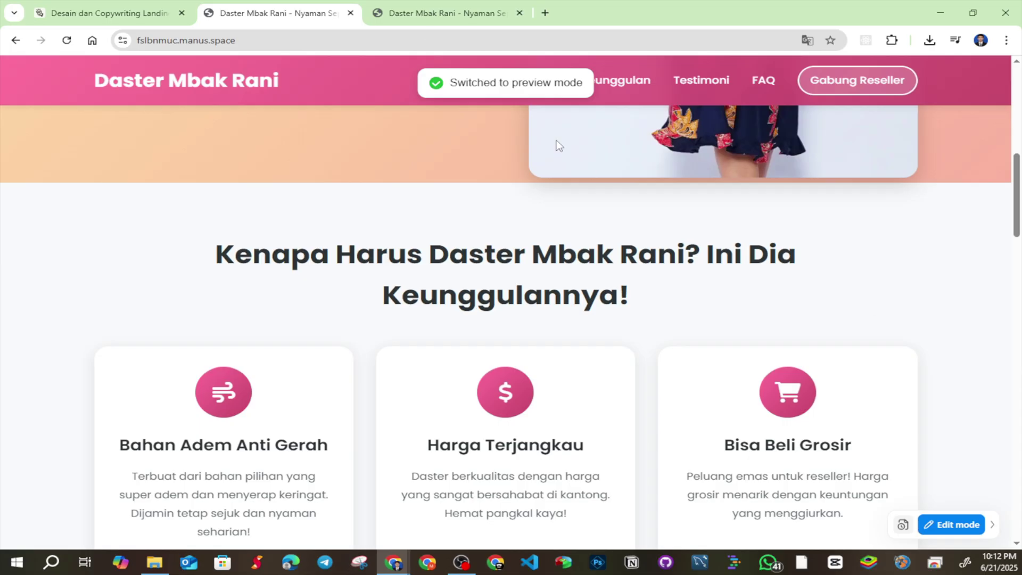
{"action": "scroll", "coordinate": [403, 232], "scroll_direction": "up", "scroll_amount": 10}
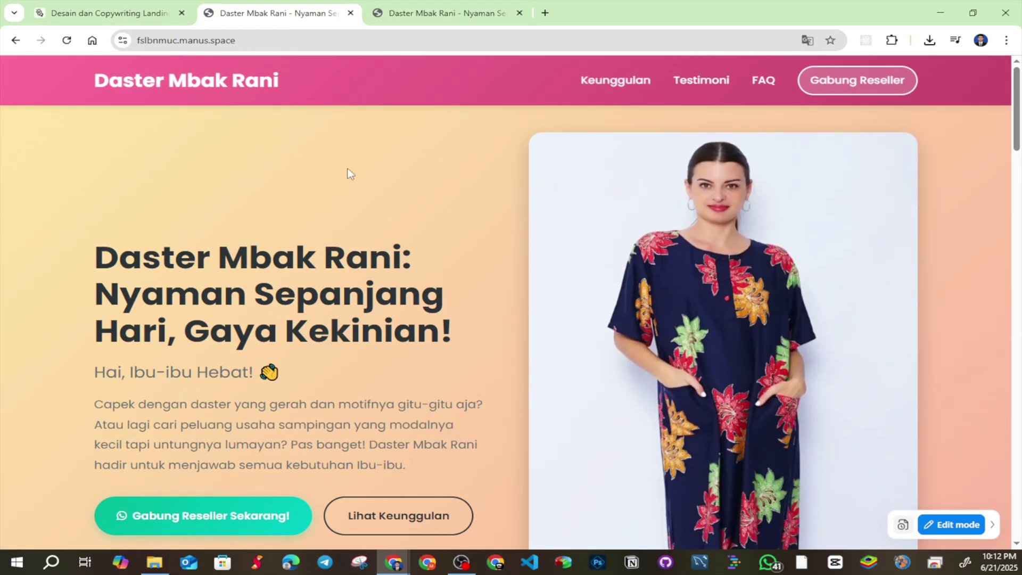
{"action": "left_click", "coordinate": [109, 13]}
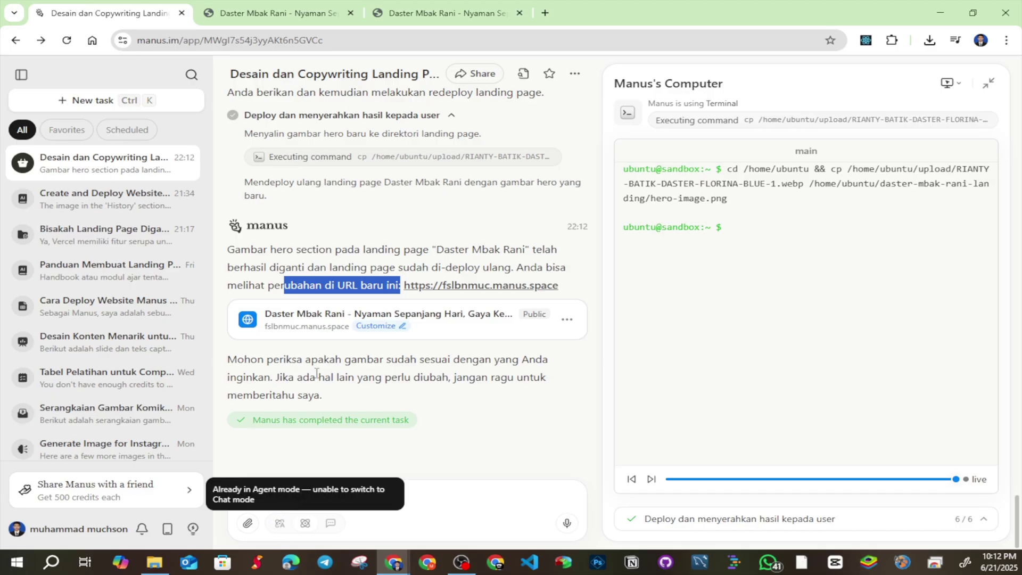
Scroll through the fslbnmuc.manus.space landing page's sections with the navy floral hero photo
{"action": "left_click", "coordinate": [261, 4]}
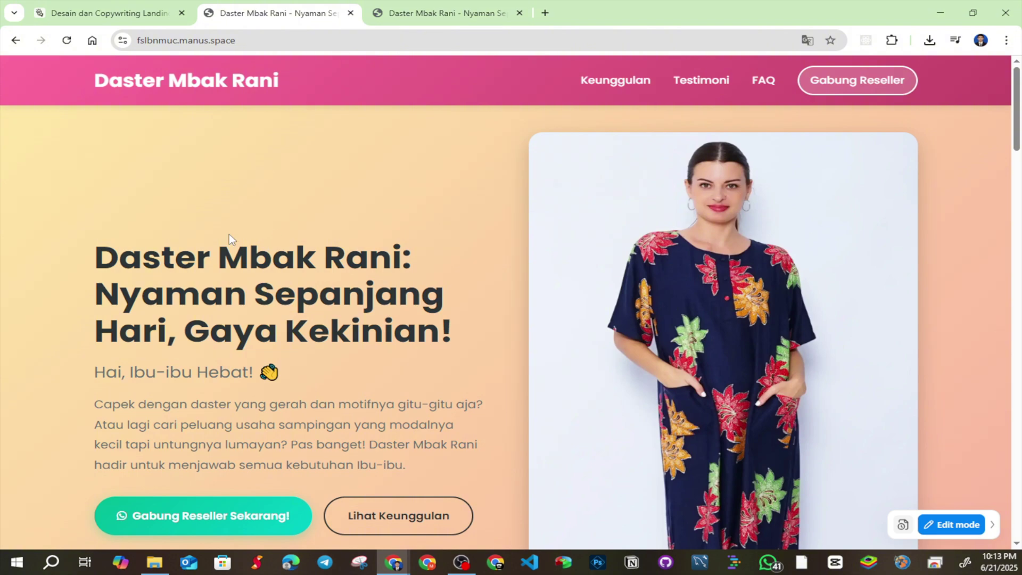
{"action": "left_click", "coordinate": [168, 8]}
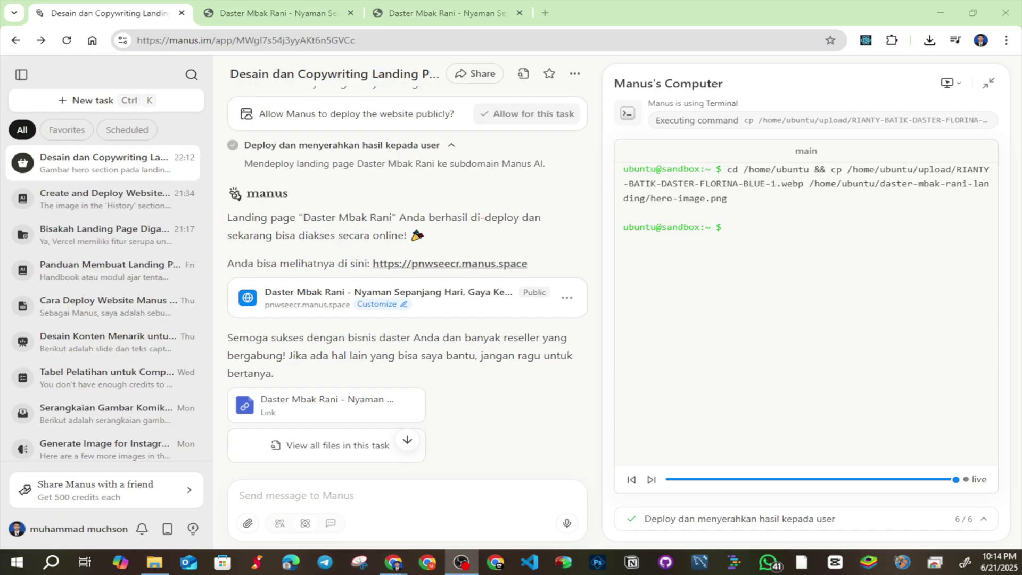
{"action": "left_click", "coordinate": [314, 16]}
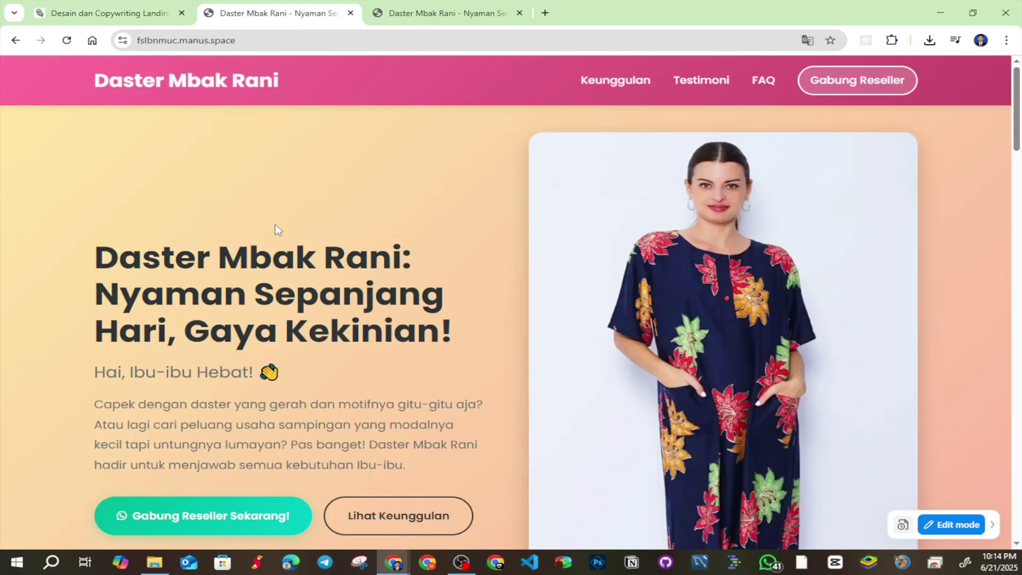
{"action": "left_click_drag", "start_coordinate": [238, 251], "coordinate": [380, 256]}
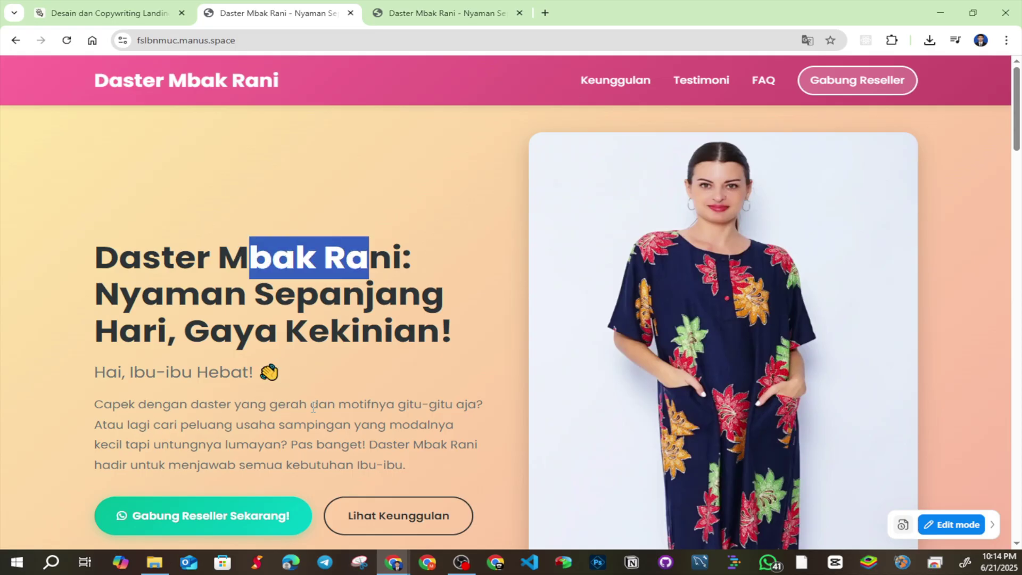
{"action": "left_click", "coordinate": [141, 6]}
{"action": "left_click", "coordinate": [234, 8]}
{"action": "scroll", "coordinate": [425, 257], "scroll_direction": "down", "scroll_amount": 8}
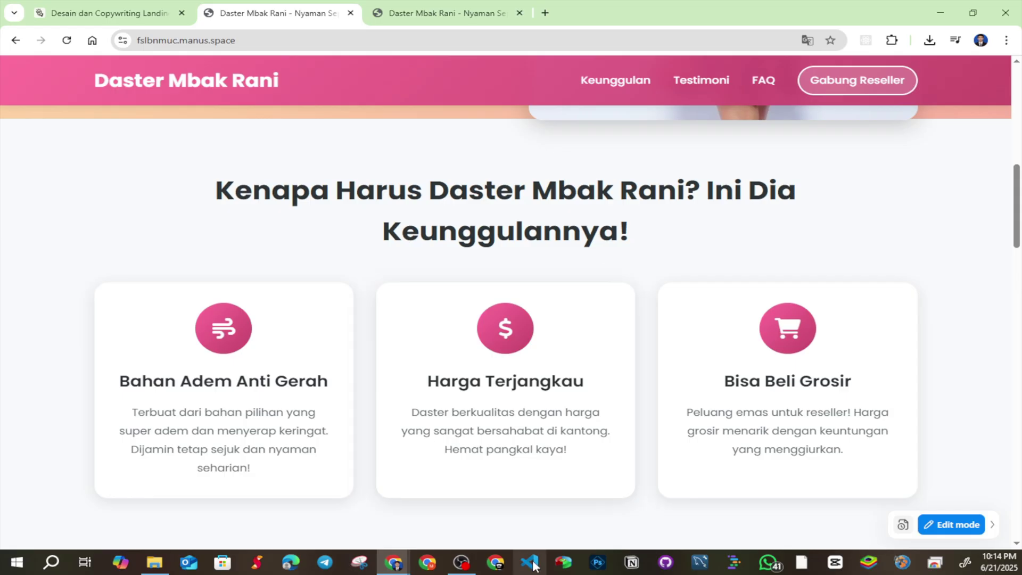
{"action": "scroll", "coordinate": [566, 484], "scroll_direction": "down", "scroll_amount": 10}
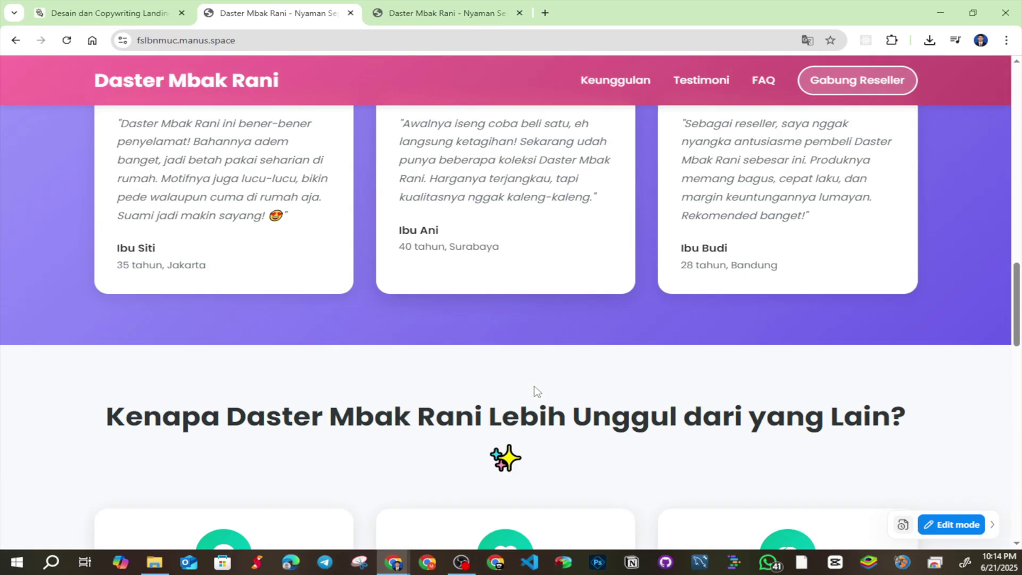
{"action": "scroll", "coordinate": [553, 406], "scroll_direction": "down", "scroll_amount": 12}
{"action": "scroll", "coordinate": [564, 404], "scroll_direction": "up", "scroll_amount": 14}
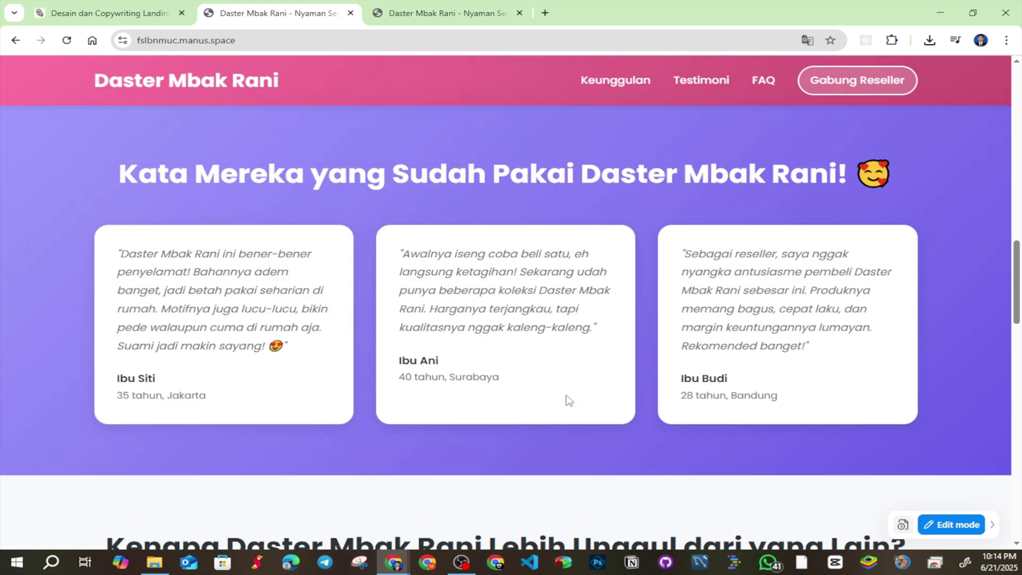
{"action": "scroll", "coordinate": [568, 401], "scroll_direction": "up", "scroll_amount": 12}
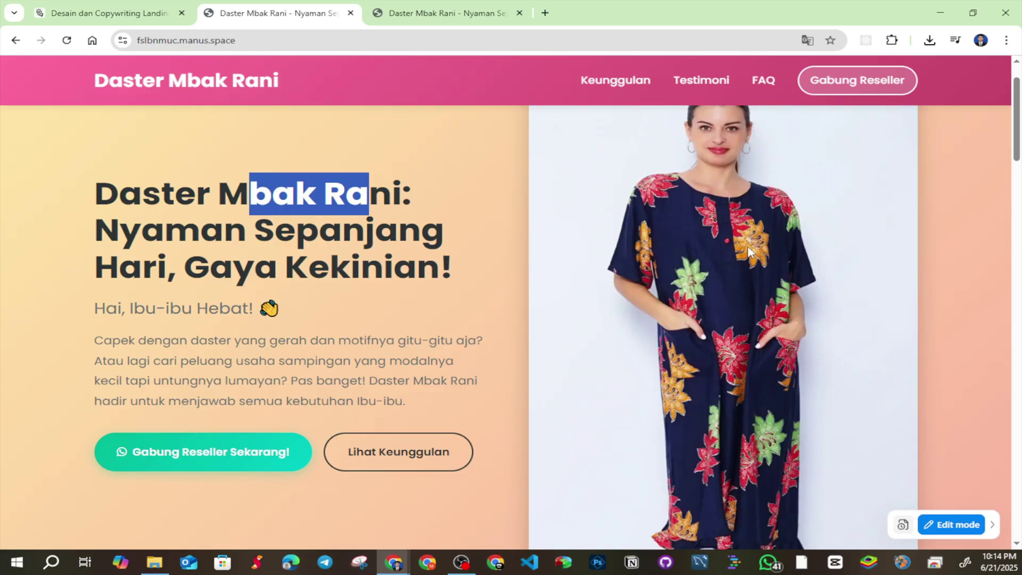
{"action": "scroll", "coordinate": [747, 250], "scroll_direction": "up", "scroll_amount": 2}
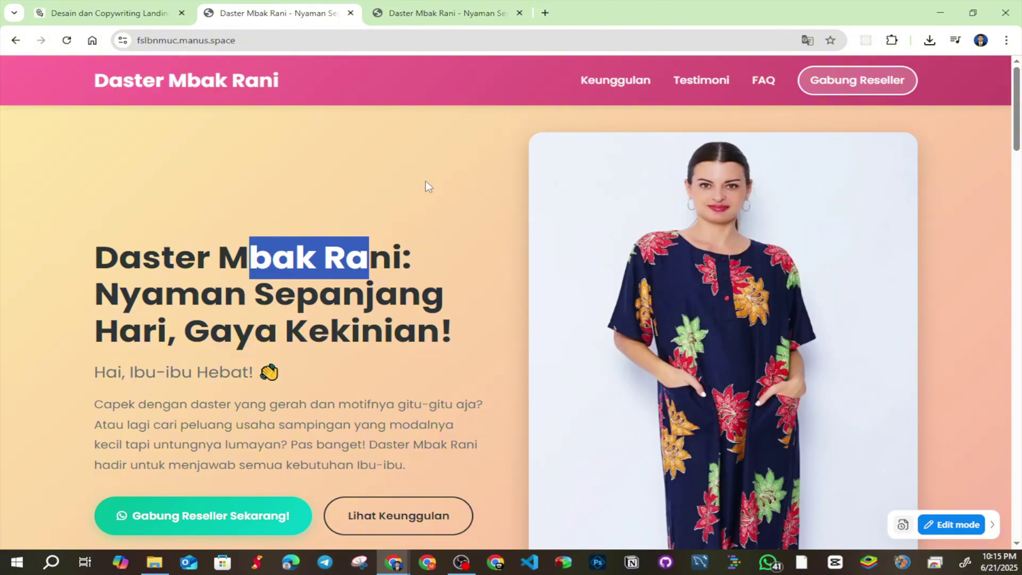
Select the fslbnmuc.manus.space address, then go back to the 'Desain dan Copywriting Landing' chat
{"action": "left_click", "coordinate": [169, 8]}
{"action": "left_click", "coordinate": [279, 13]}
{"action": "left_click", "coordinate": [255, 46]}
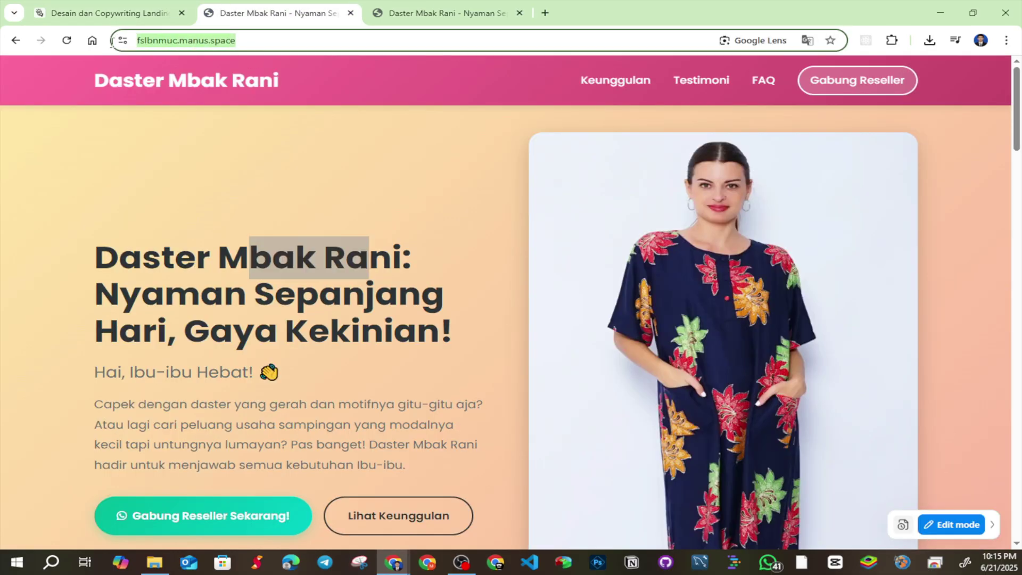
{"action": "mouse_move", "coordinate": [413, 12]}
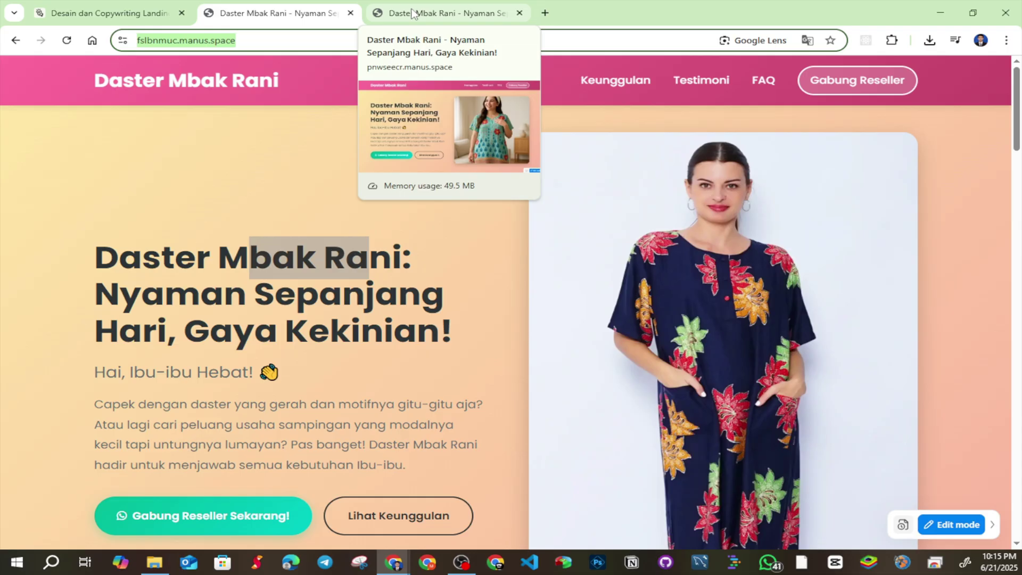
{"action": "key", "text": "ctrl+shift+Tab"}
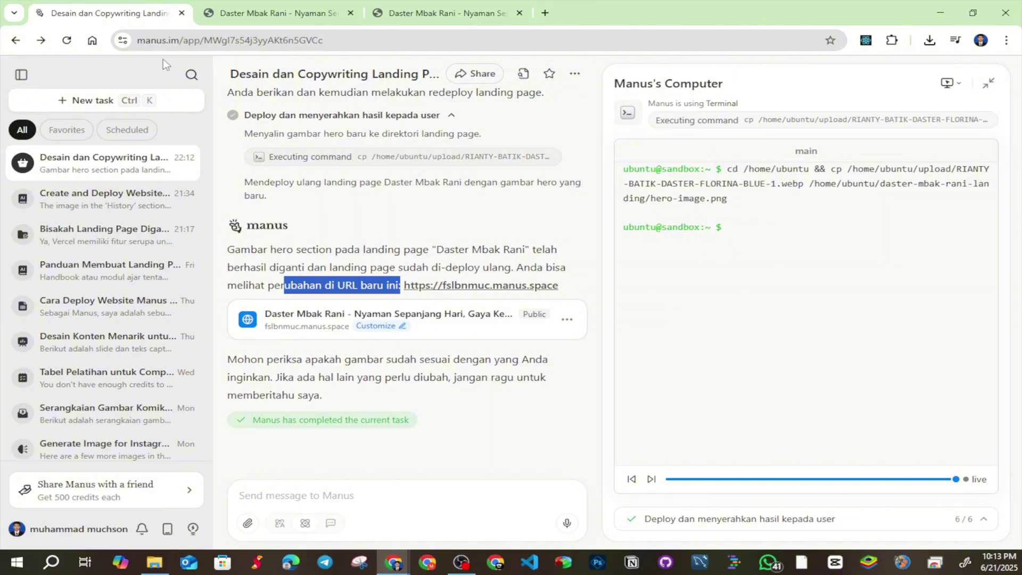
Select the task's web address and scroll the chat up toward the pnwseecr.manus.space deployment message
{"action": "left_click_drag", "start_coordinate": [169, 40], "coordinate": [465, 73]}
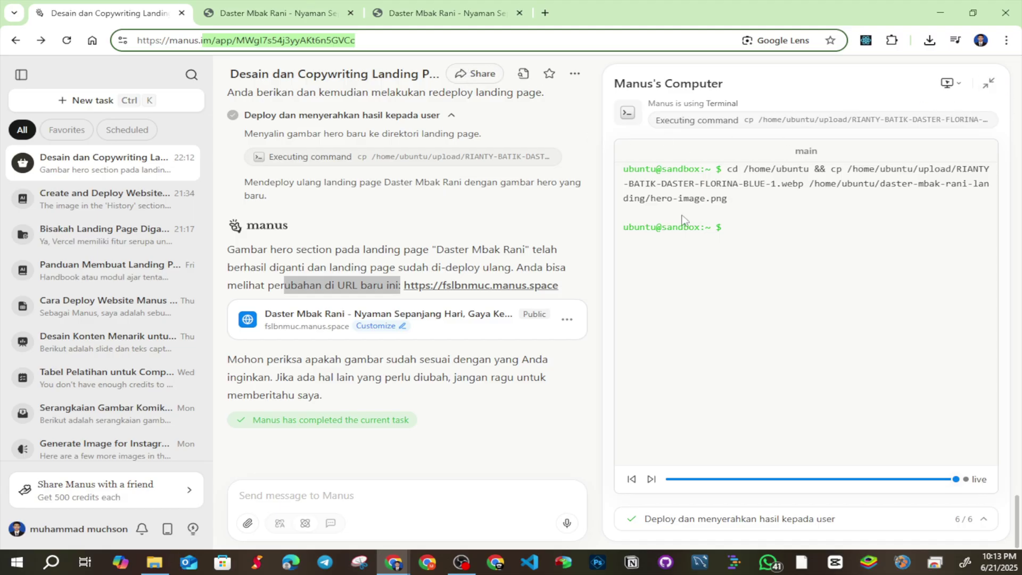
{"action": "scroll", "coordinate": [540, 298], "scroll_direction": "up", "scroll_amount": 10}
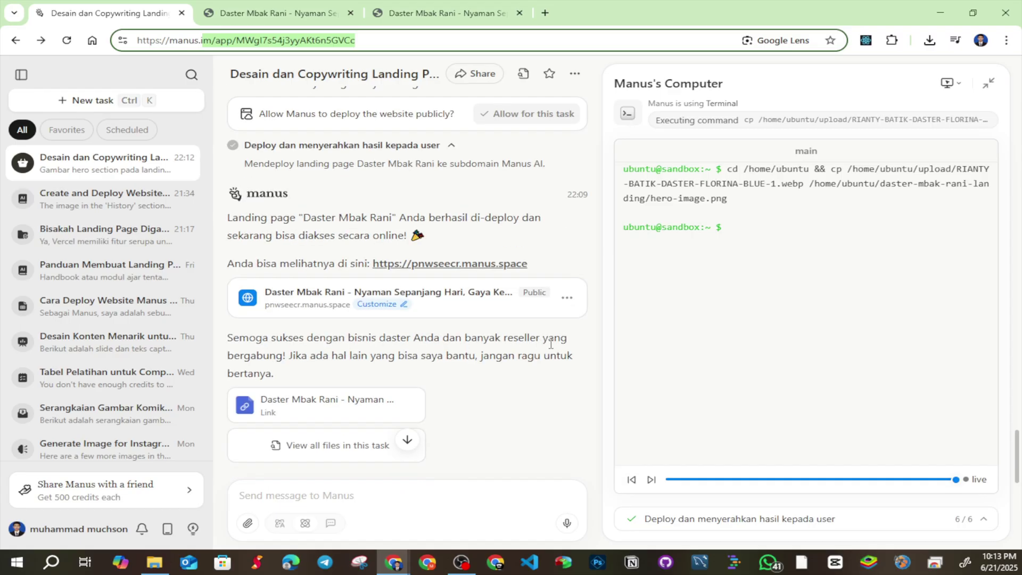